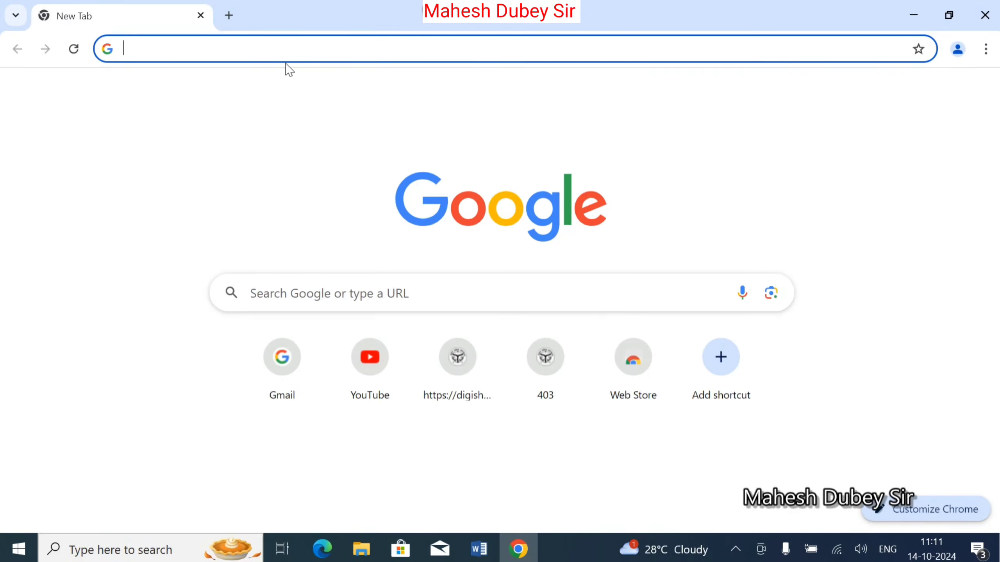
# Search for "akru" and open the Akruti Image Font page at akruti-image-font.software.informer.com.
pyautogui.click(283, 52)
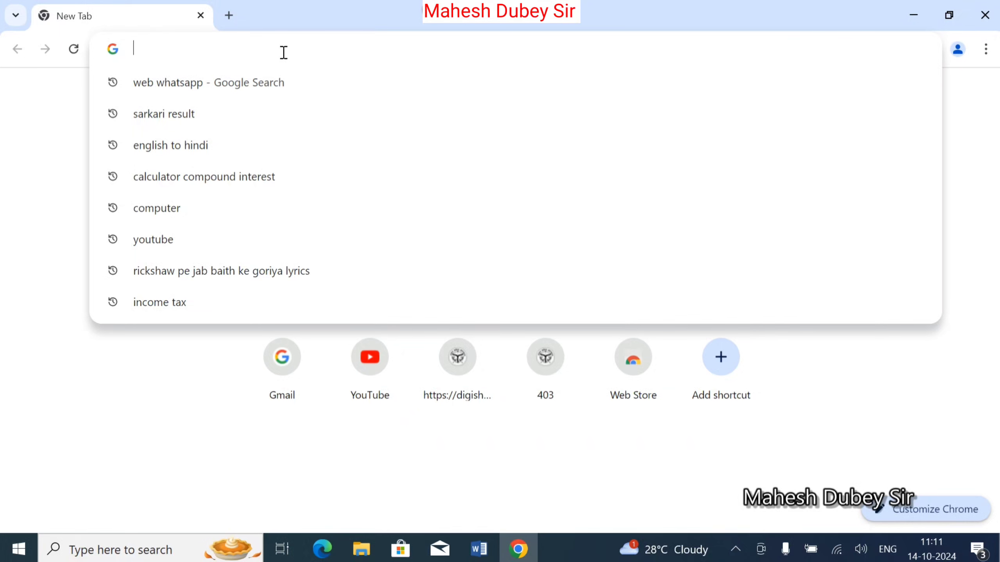
pyautogui.write('akru')
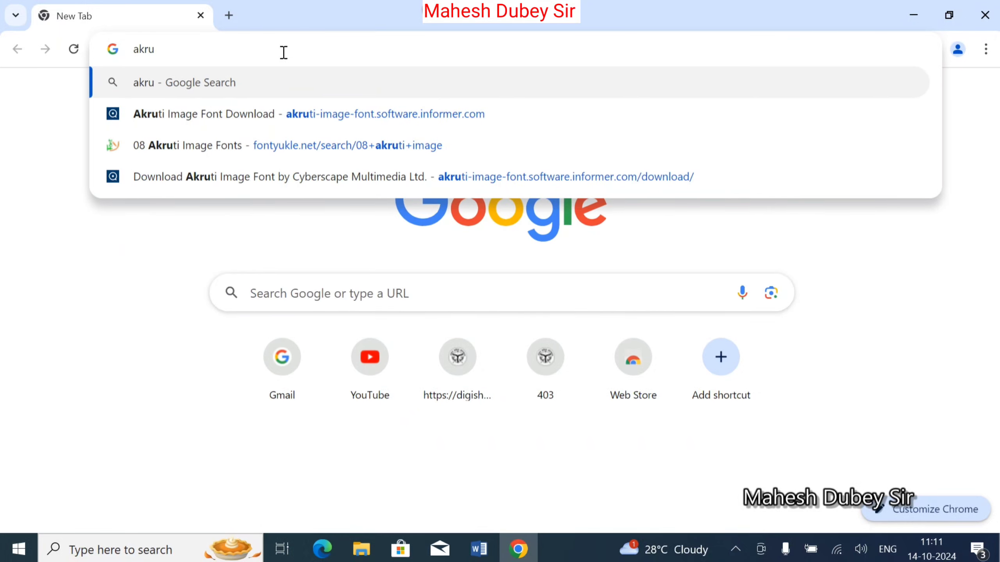
pyautogui.click(211, 116)
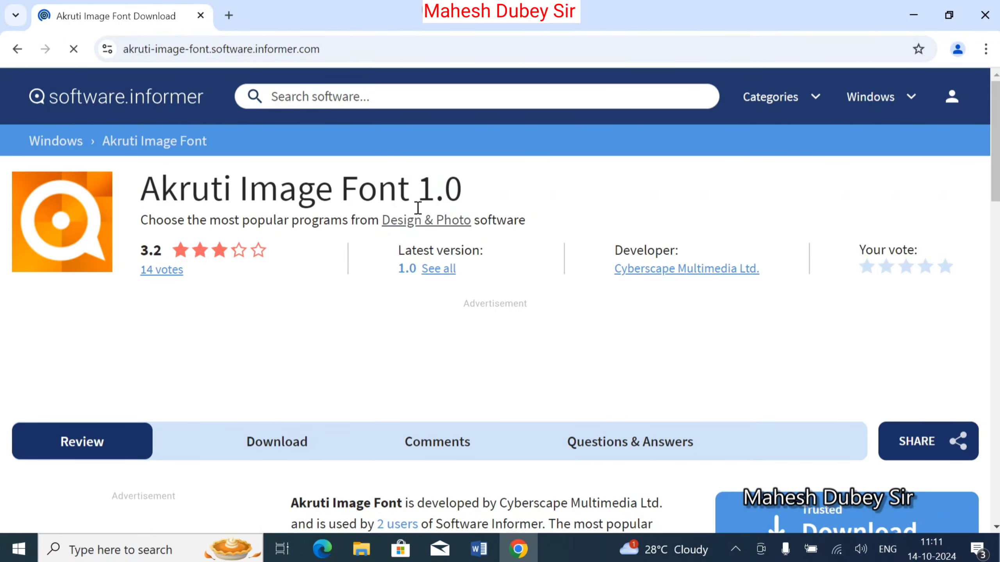
# Download the latest version of Akruti Image Font from its download page, dismissing the advertisement.
pyautogui.scroll(-4, 320, 238)
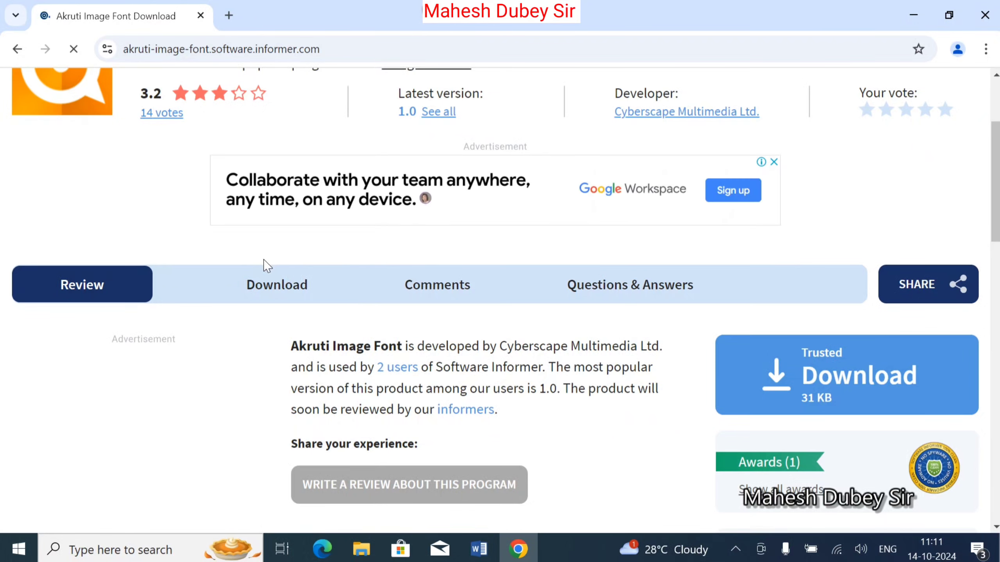
pyautogui.click(266, 294)
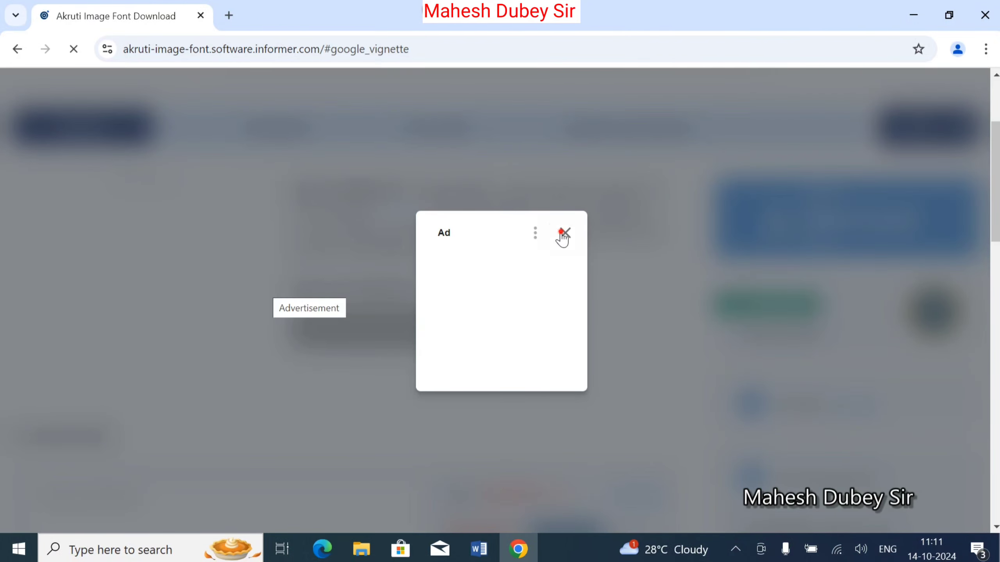
pyautogui.click(564, 233)
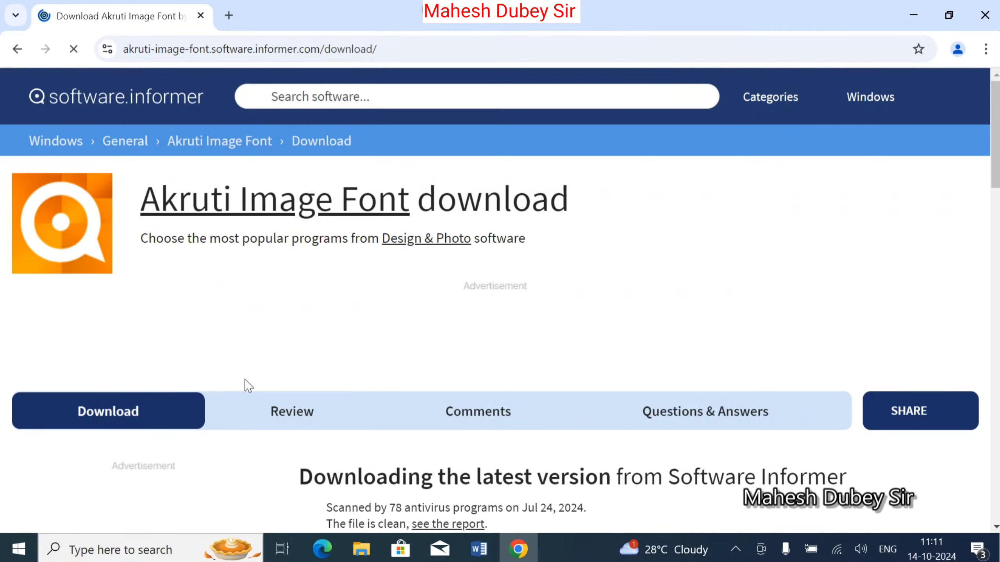
pyautogui.scroll(-2, 220, 374)
pyautogui.scroll(-2, 212, 358)
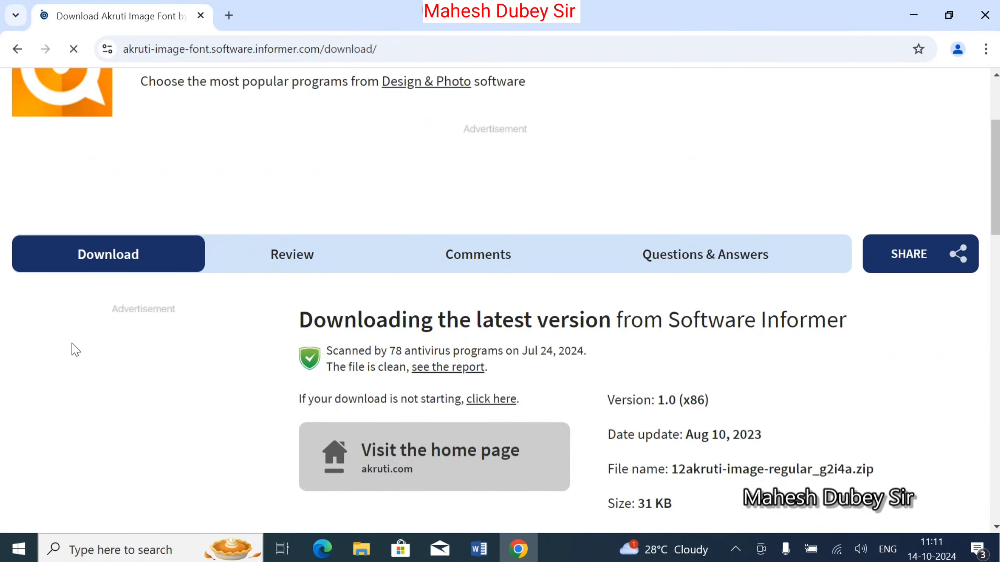
pyautogui.scroll(-2, 651, 349)
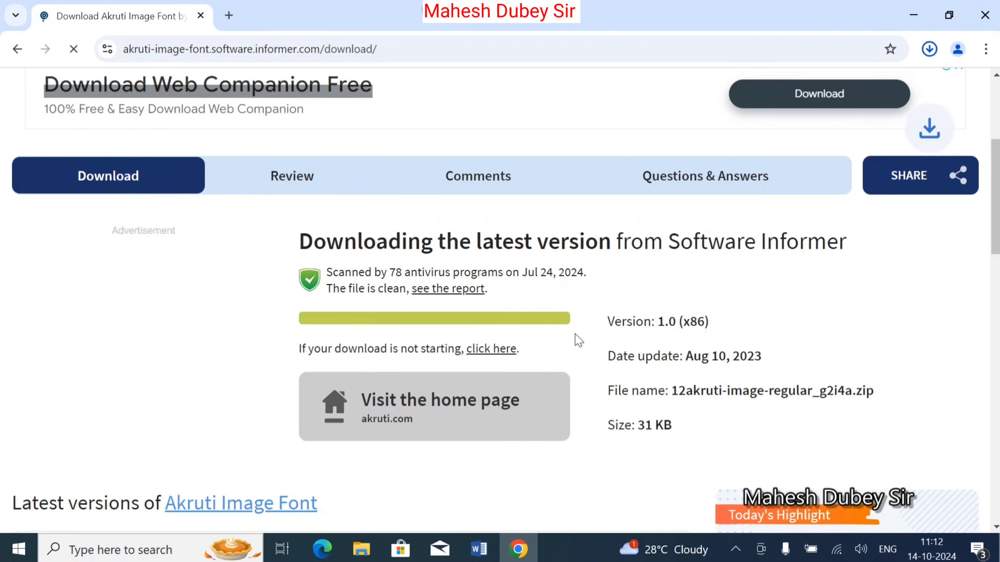
# Locate the newly downloaded 12akruti-image-regular_g2i4a (1) archive in its folder and open the 12Akruti Image Regular folder inside it.
pyautogui.click(929, 49)
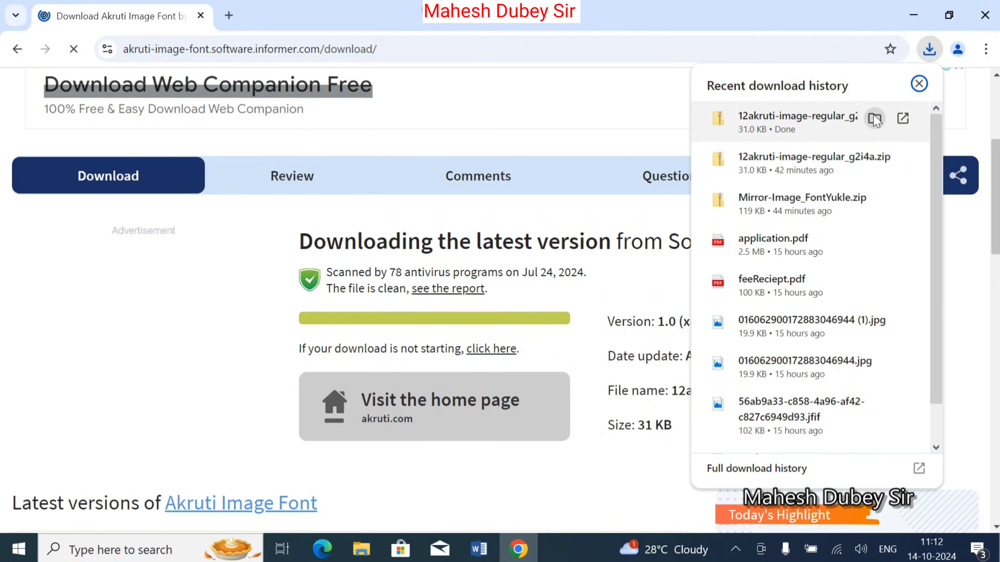
pyautogui.click(873, 117)
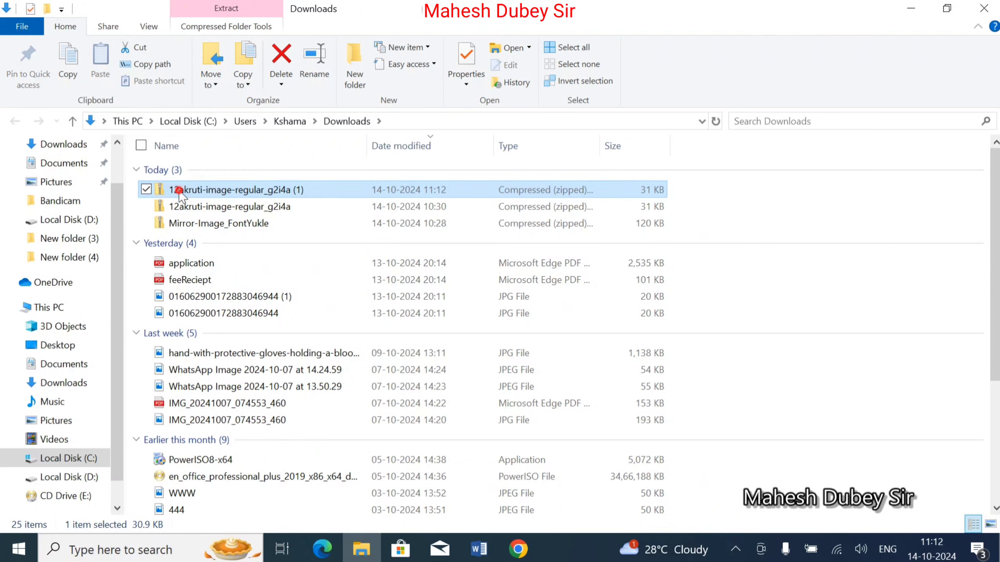
pyautogui.doubleClick(179, 192)
pyautogui.doubleClick(194, 169)
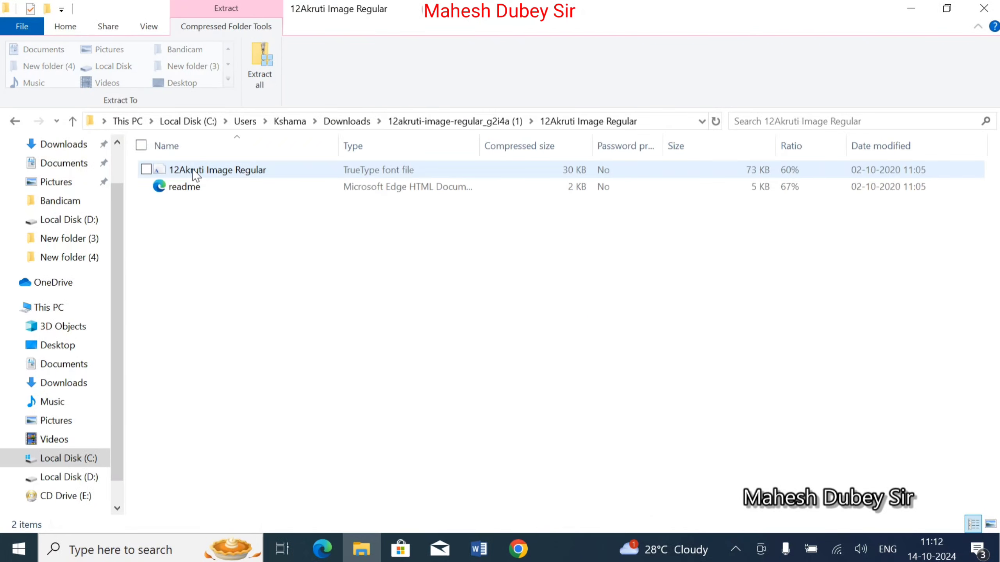
# Install the 12Akruti Image Regular TrueType font and close its preview.
pyautogui.click(195, 172)
pyautogui.doubleClick(194, 172)
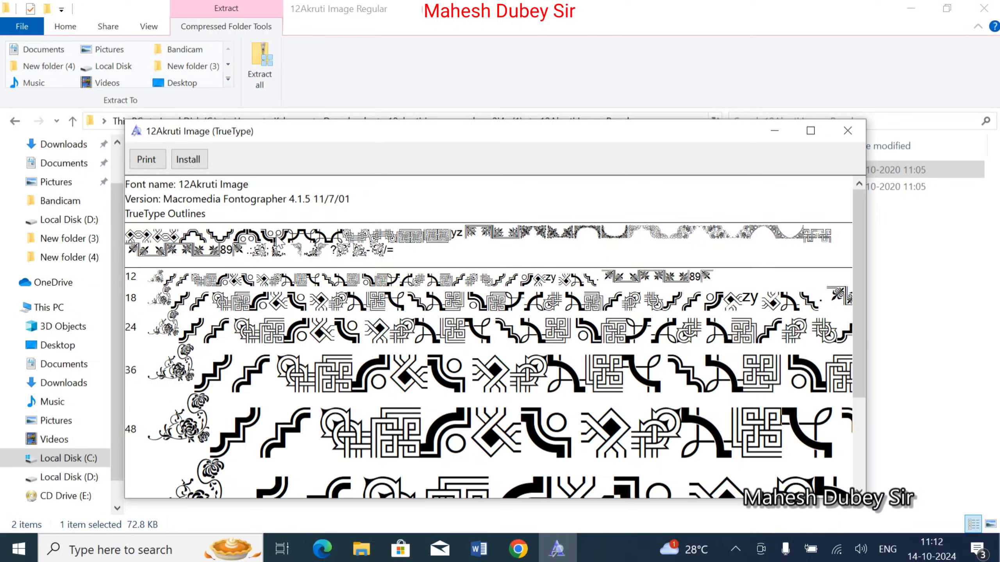
pyautogui.click(188, 161)
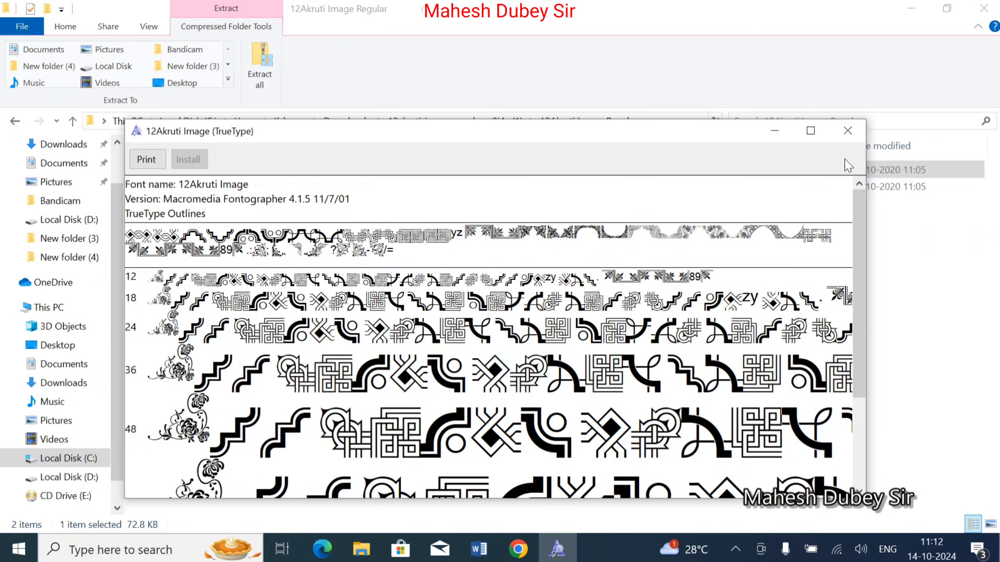
pyautogui.click(847, 130)
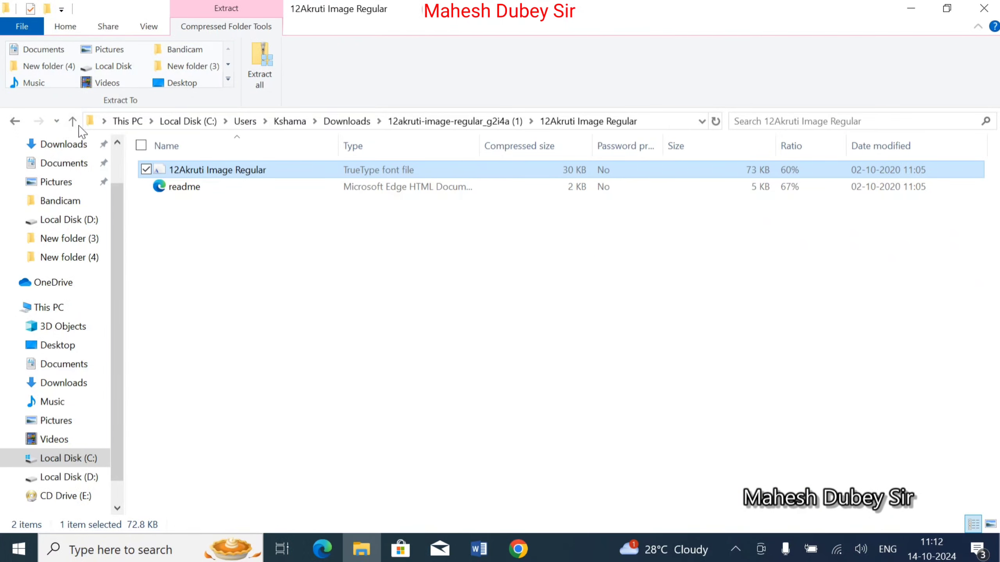
# Install the Mirror Image font from the Mirror-Image_FontYukle archive in Downloads and close its preview.
pyautogui.click(73, 122)
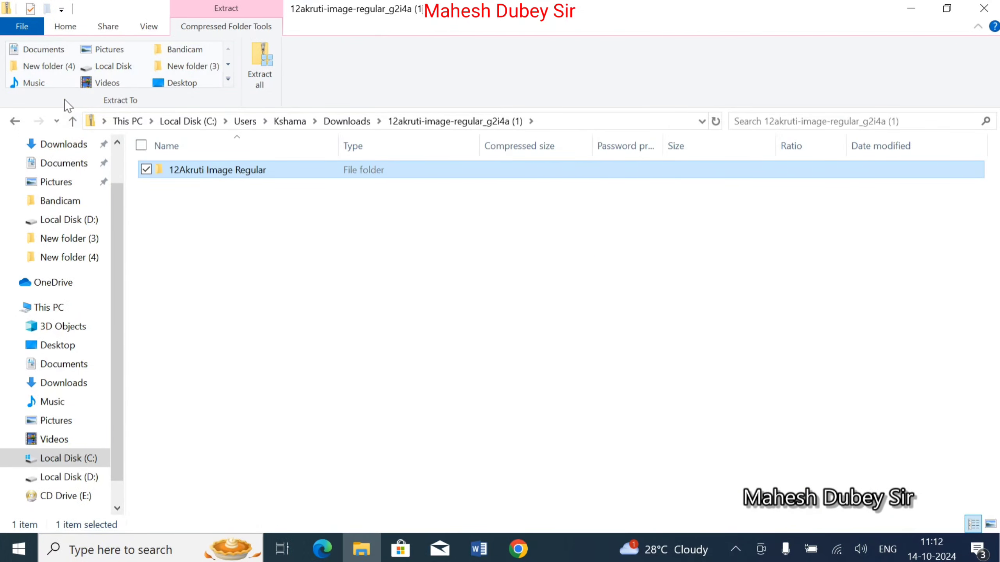
pyautogui.click(72, 122)
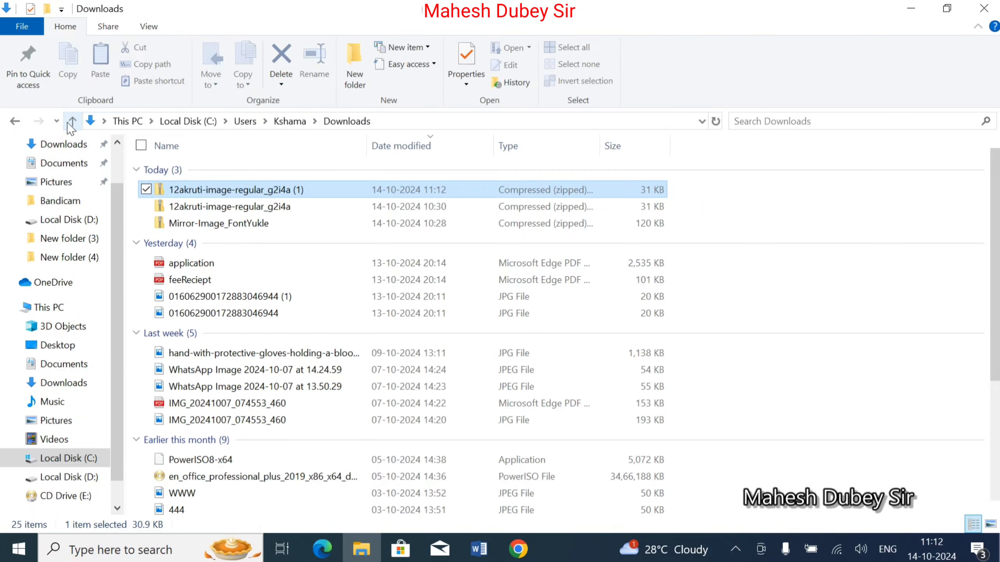
pyautogui.doubleClick(237, 224)
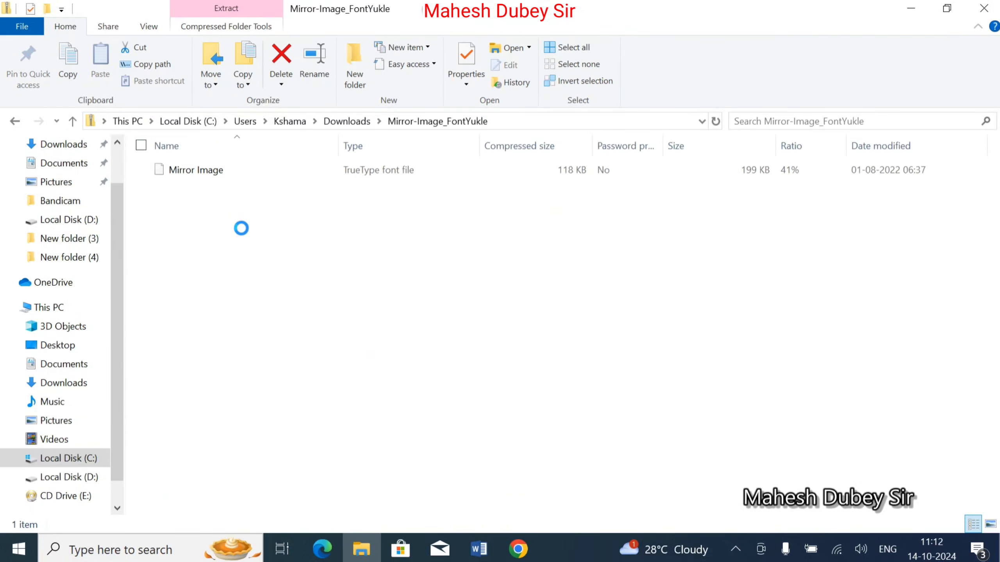
pyautogui.click(201, 170)
pyautogui.doubleClick(201, 170)
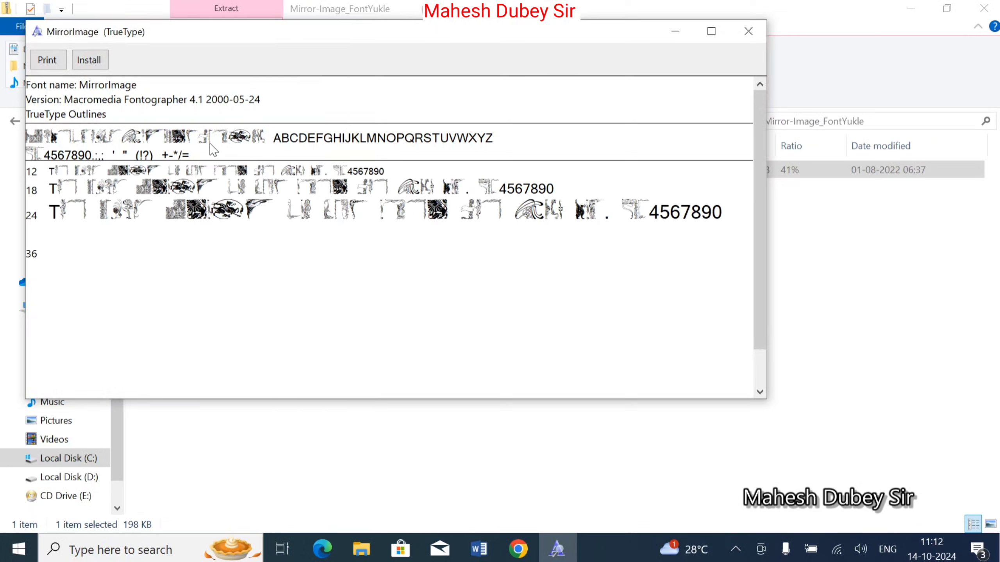
pyautogui.click(86, 58)
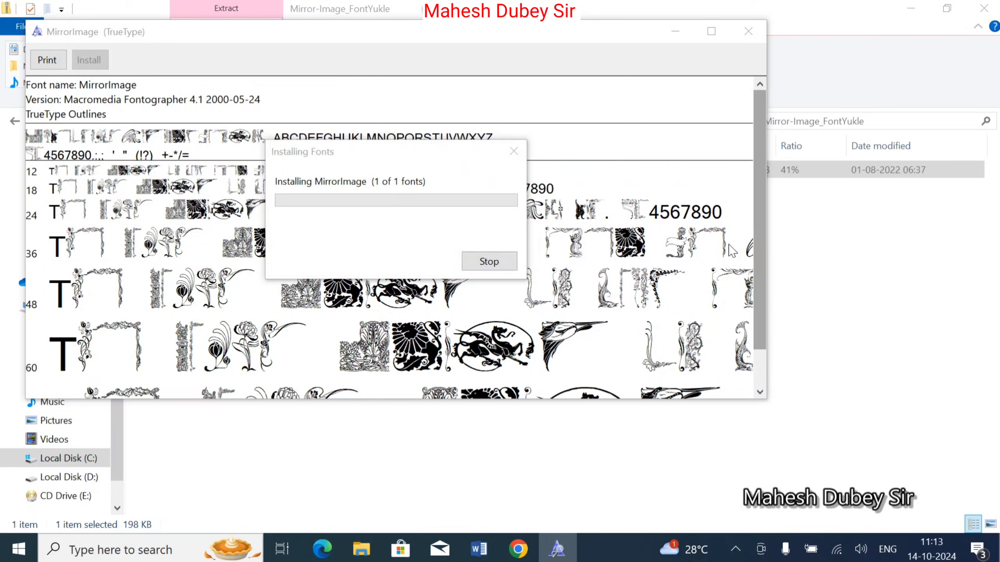
pyautogui.click(549, 289)
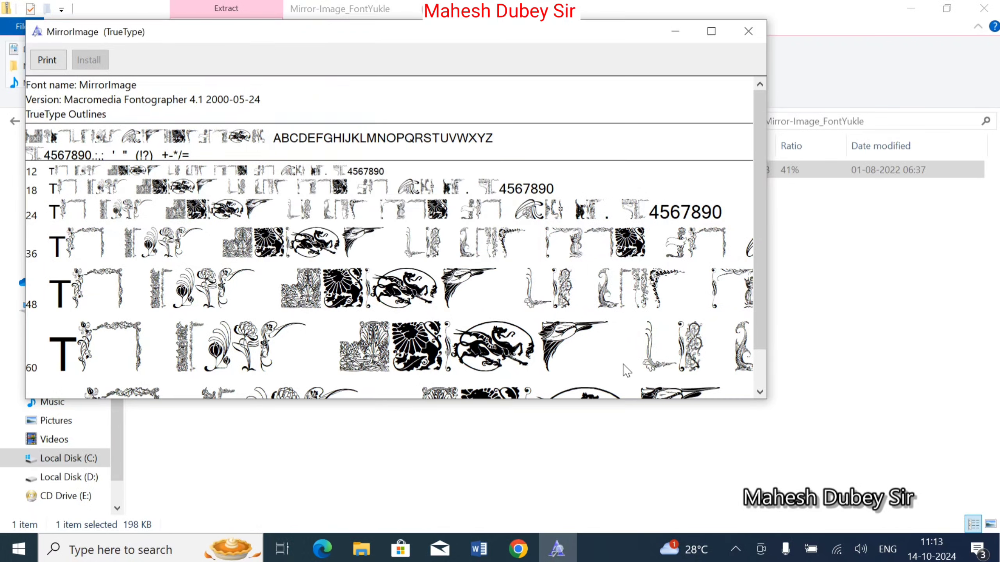
pyautogui.click(748, 31)
# Switch to Word and open the full Symbol dialog with the cursor at the start of the blank page.
pyautogui.click(478, 548)
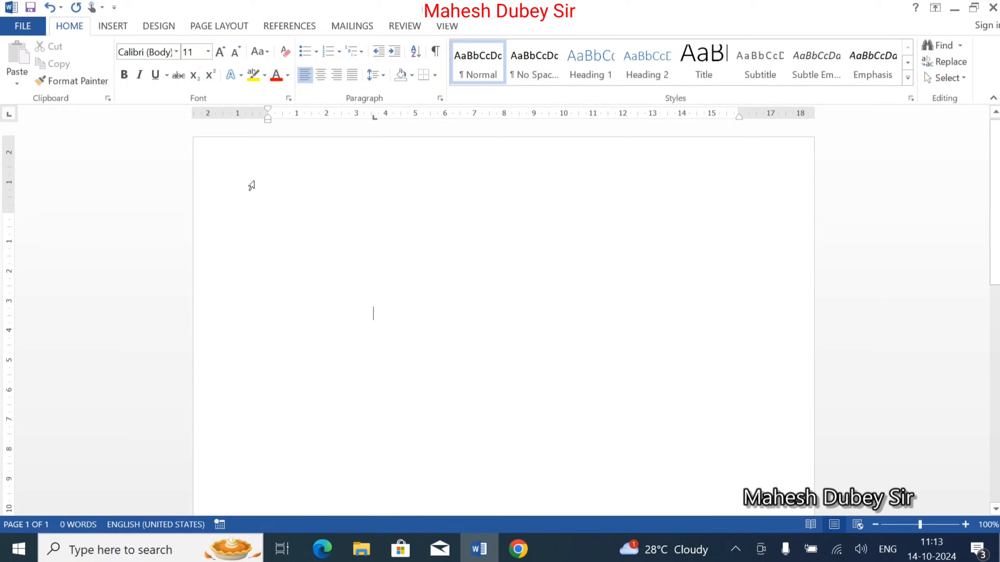
pyautogui.click(226, 183)
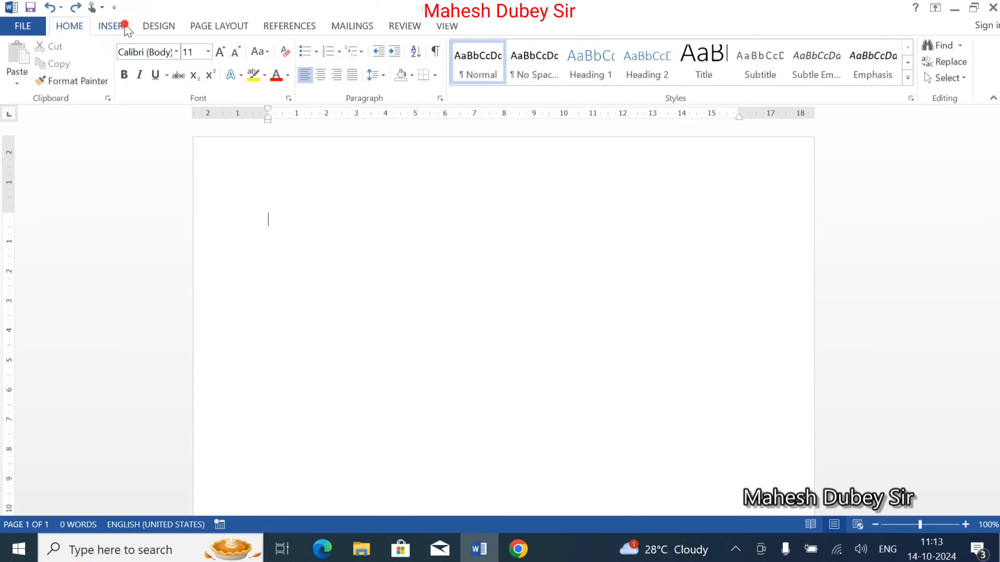
pyautogui.click(113, 26)
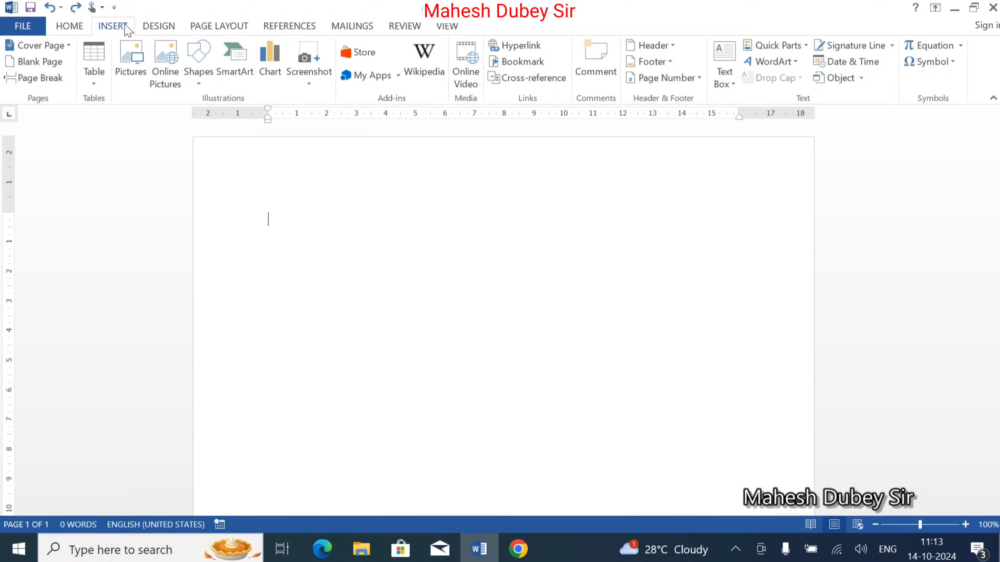
pyautogui.click(953, 61)
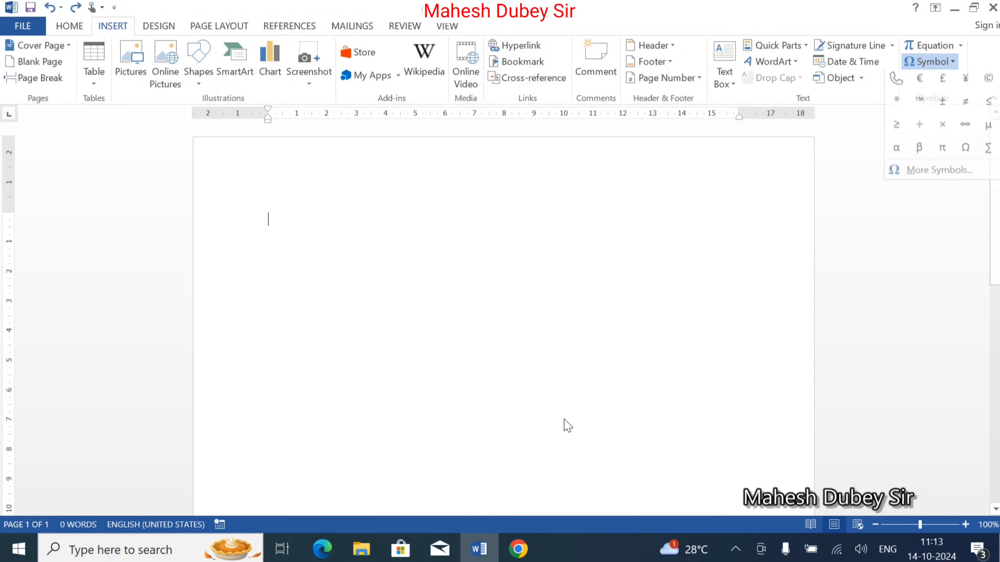
pyautogui.click(927, 175)
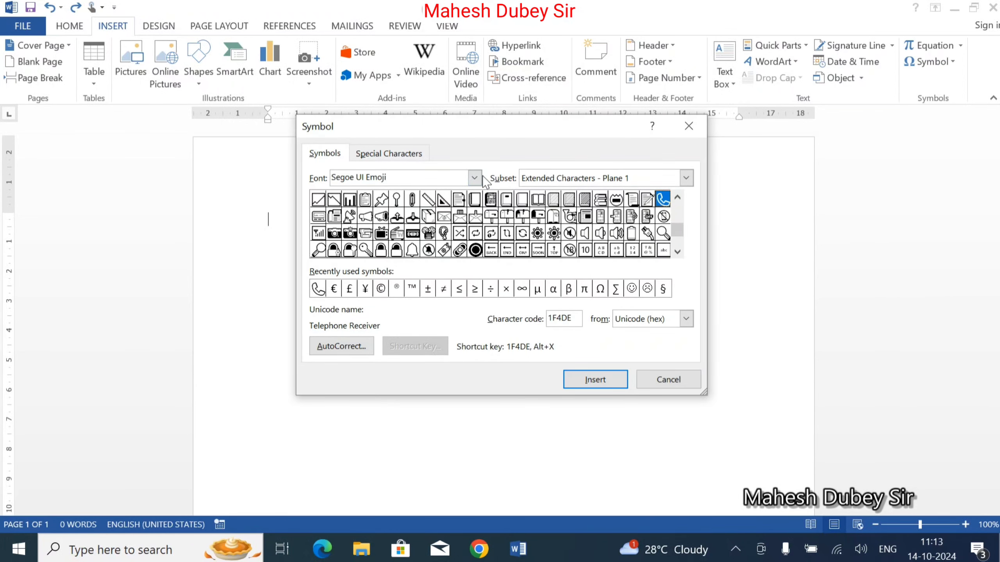
# Set the font in the Symbol dialog to 12Akruti Image.
pyautogui.click(474, 179)
pyautogui.write('a')
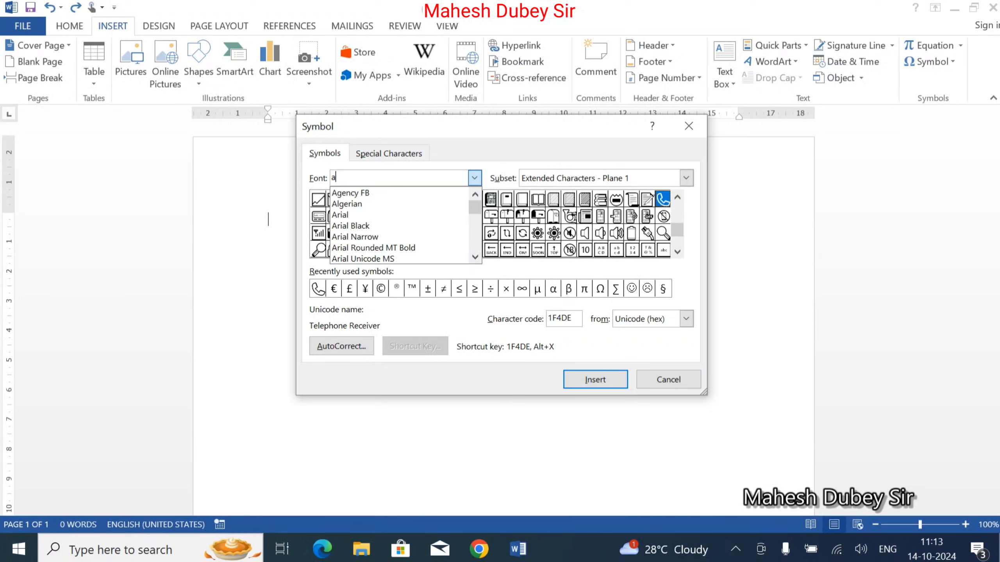
pyautogui.press('Down')
pyautogui.press('Down')
pyautogui.press('Down')
pyautogui.press('Down')
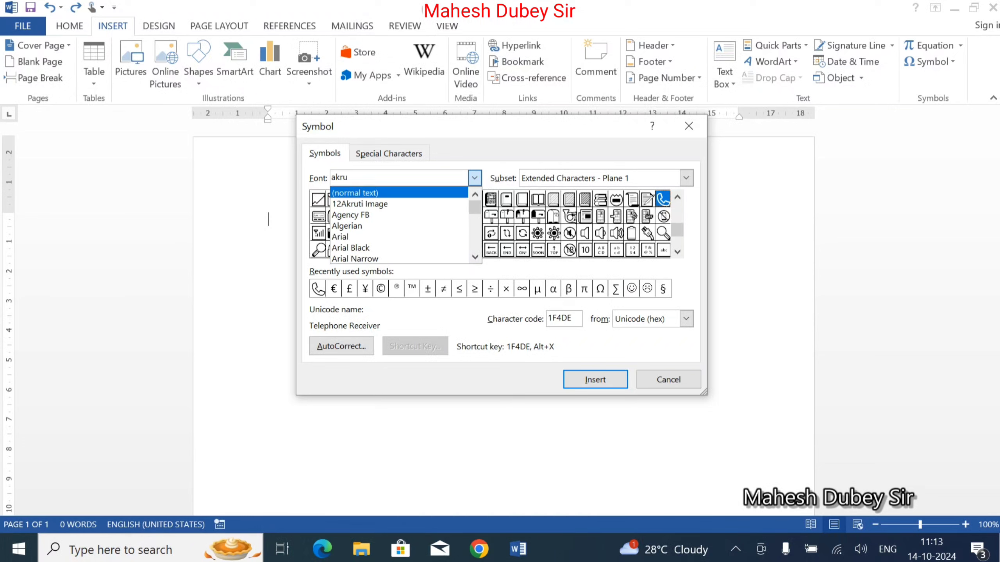
pyautogui.press('Up')
pyautogui.press('Up')
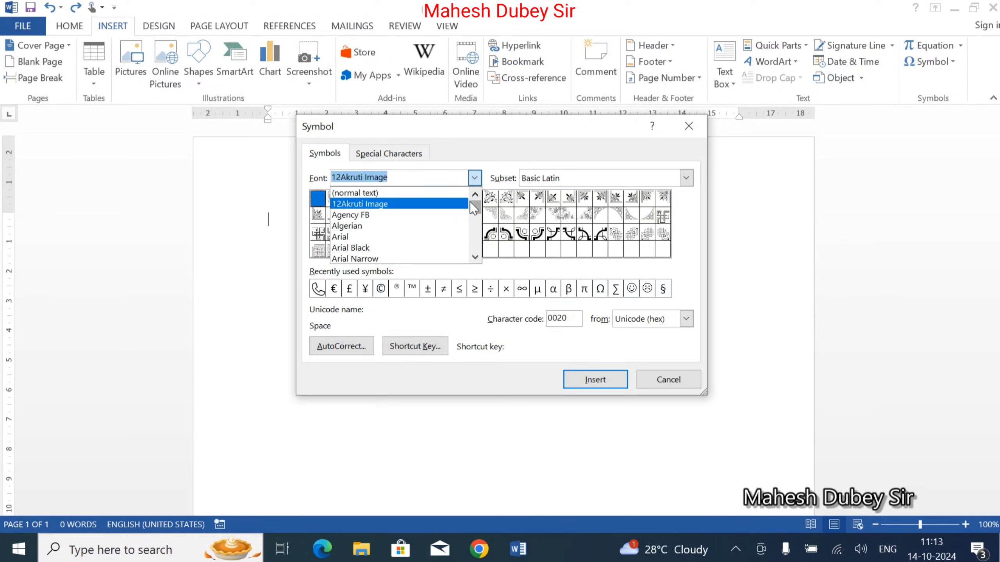
# Set the symbol font to (normal text) and look through the font list for 8akruti.
pyautogui.click(339, 193)
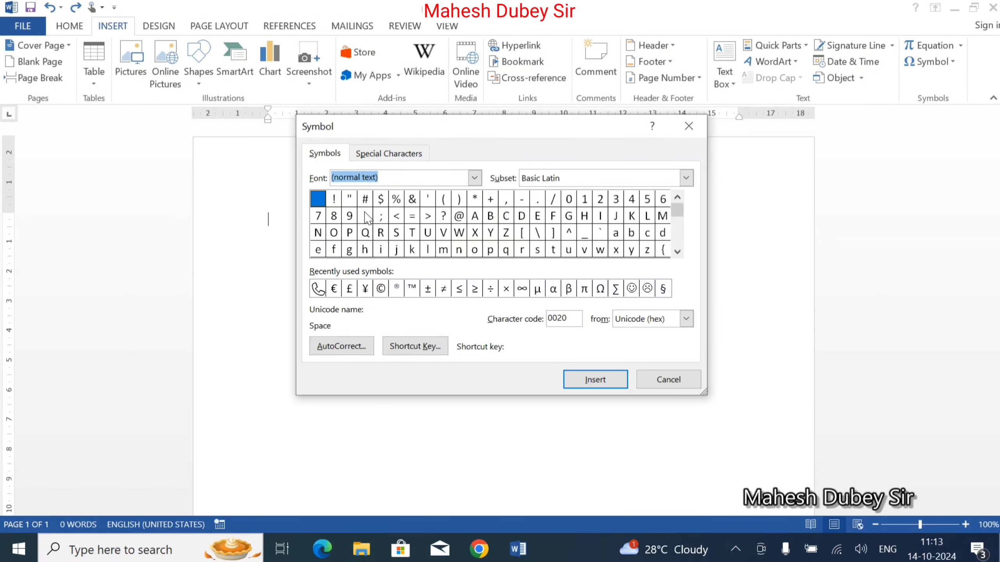
pyautogui.hotkey('alt', 'Down')
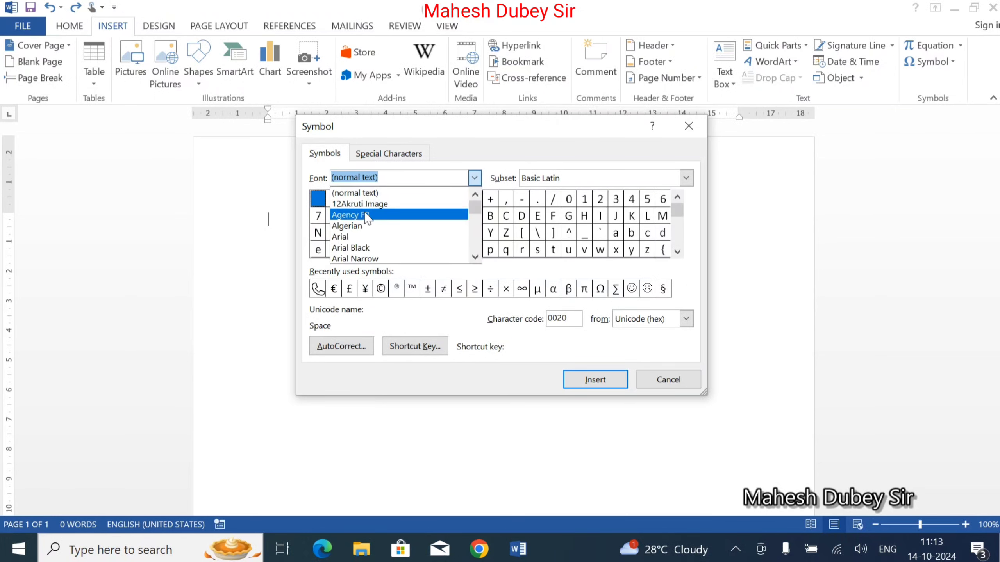
pyautogui.write('8akruti')
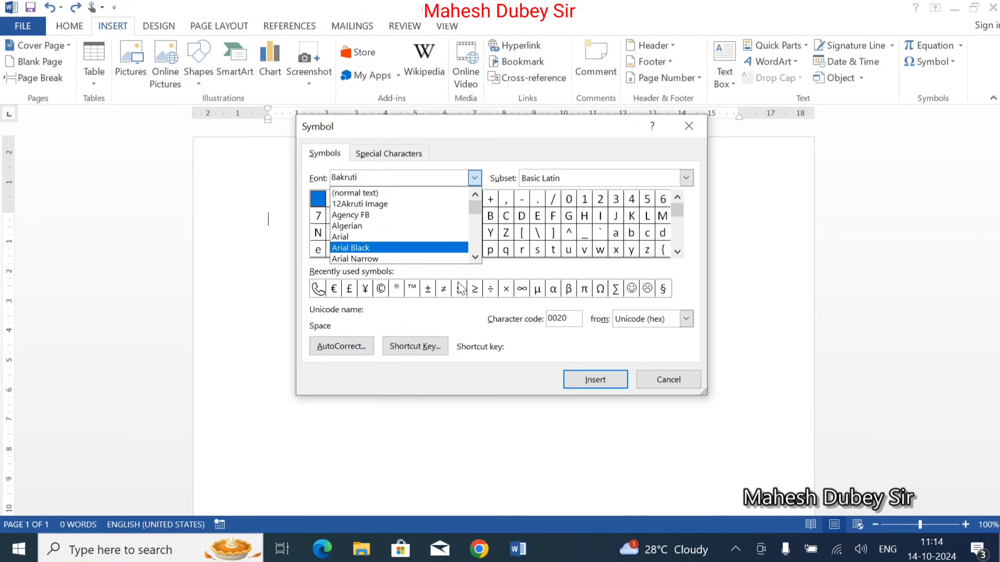
pyautogui.click(475, 257)
pyautogui.click(475, 257)
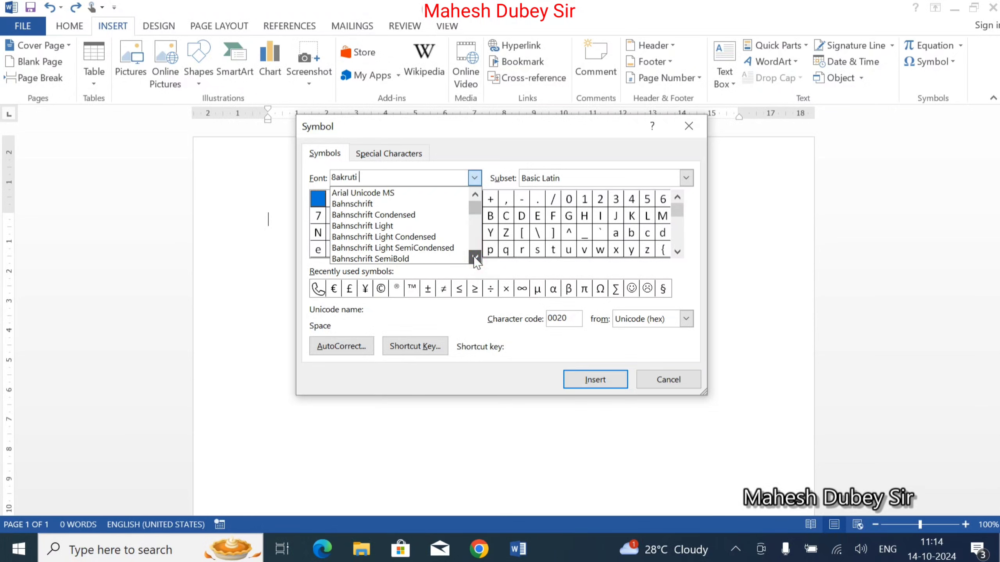
pyautogui.moveTo(474, 209)
pyautogui.mouseDown()
pyautogui.moveTo(477, 248)
pyautogui.moveTo(474, 195)
pyautogui.mouseUp()
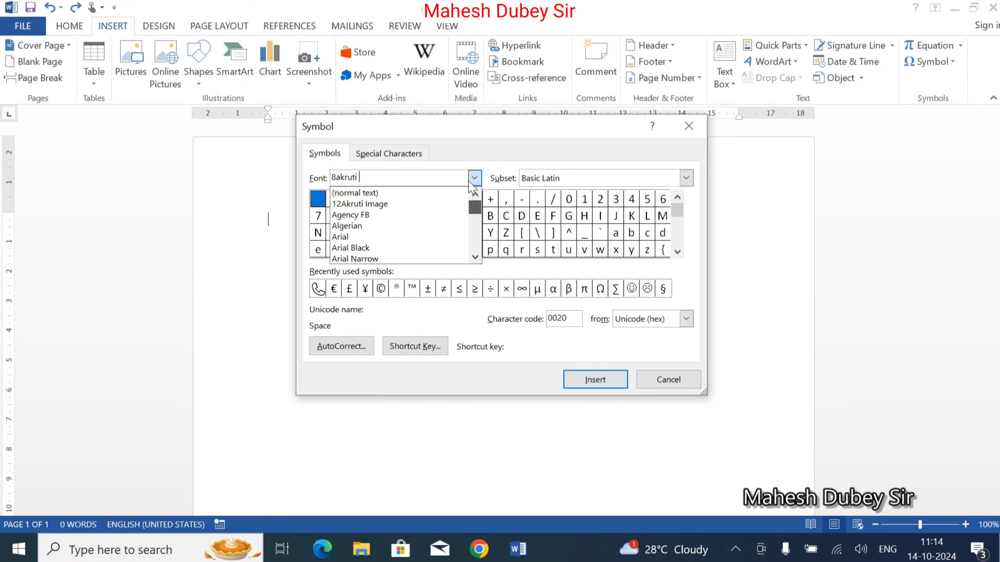
# Choose the 12Akruti Image symbol font and insert its curved upper-left corner ornament, character code 0049.
pyautogui.click(382, 216)
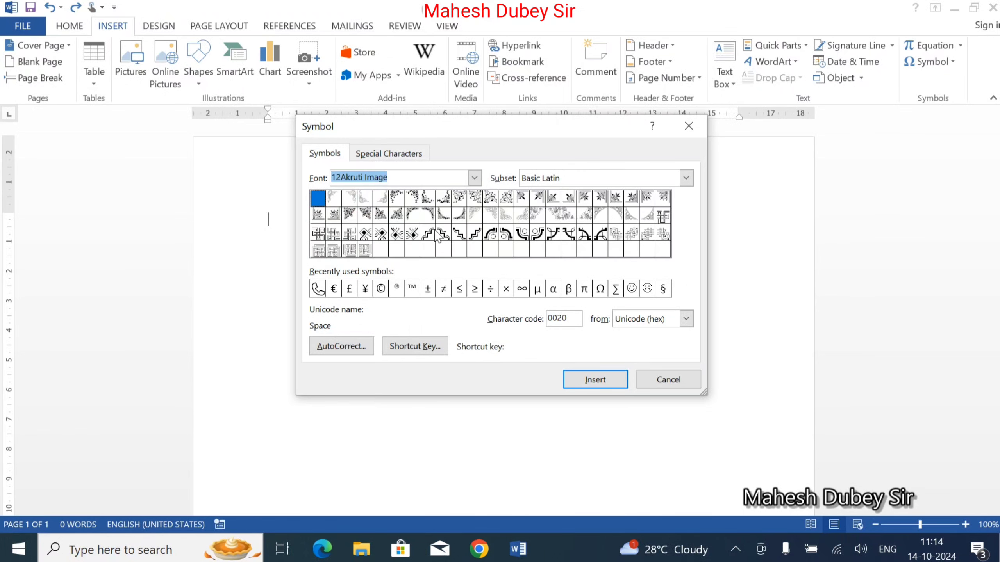
pyautogui.doubleClick(412, 218)
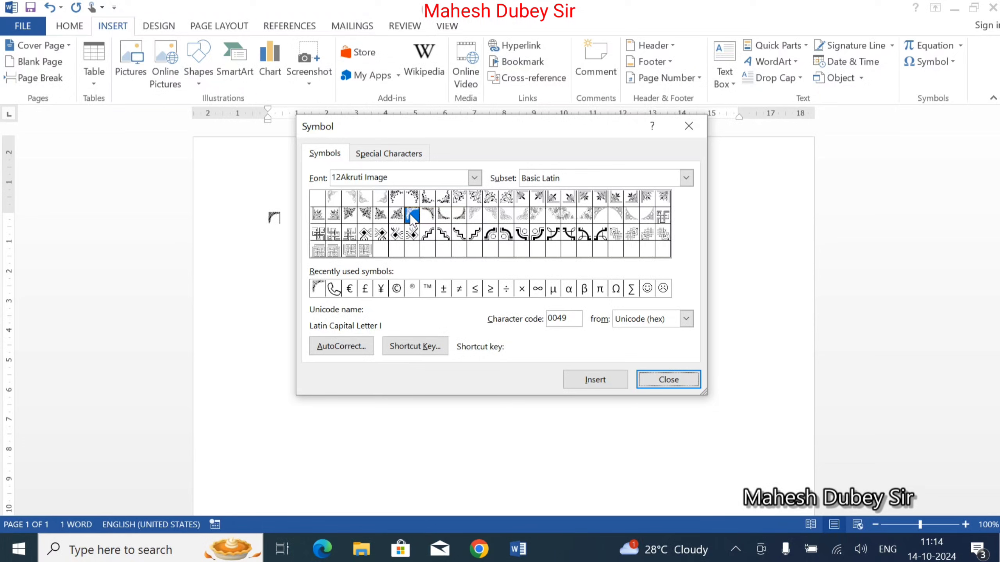
# Close the Symbol dialog, select the corner ornament on the page and turn it into WordArt with the plain black style.
pyautogui.click(396, 198)
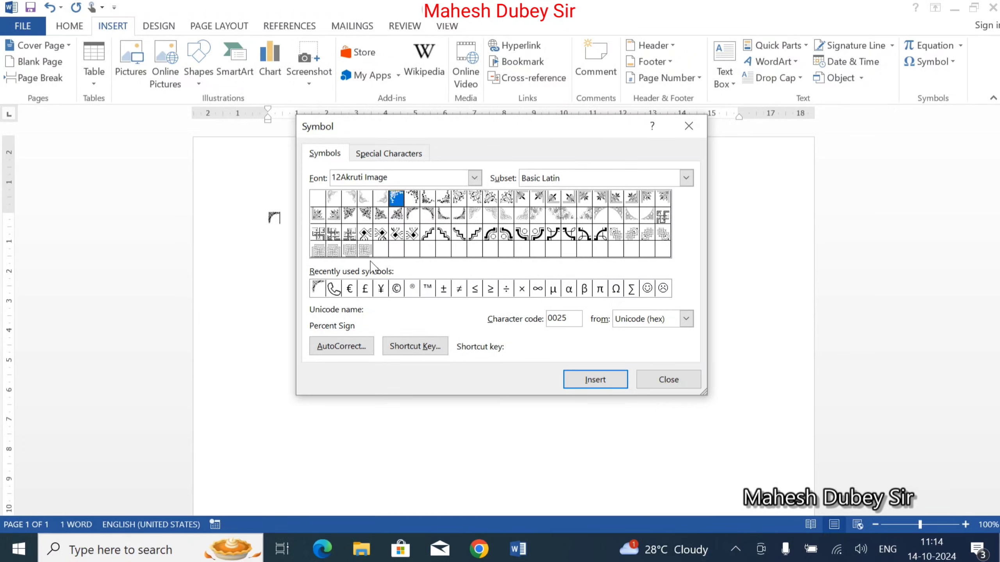
pyautogui.click(665, 381)
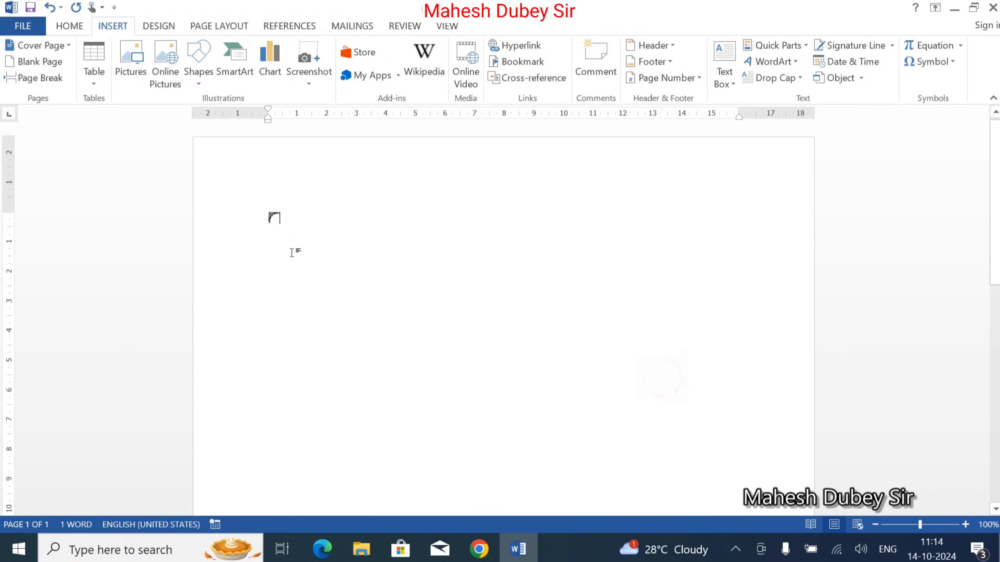
pyautogui.moveTo(282, 221); pyautogui.dragTo(264, 220)
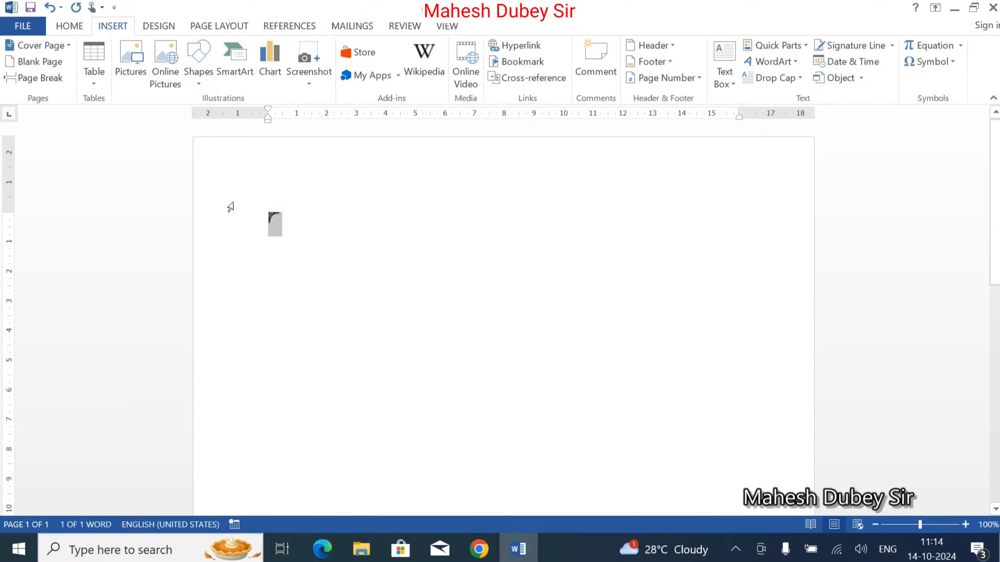
pyautogui.click(290, 229)
pyautogui.moveTo(284, 217); pyautogui.dragTo(254, 216)
pyautogui.click(794, 63)
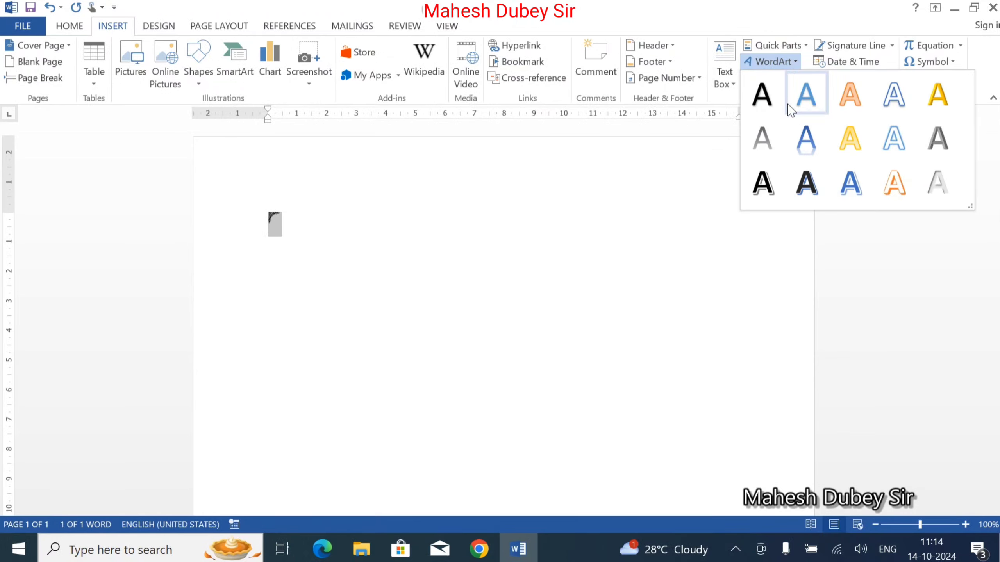
pyautogui.click(767, 94)
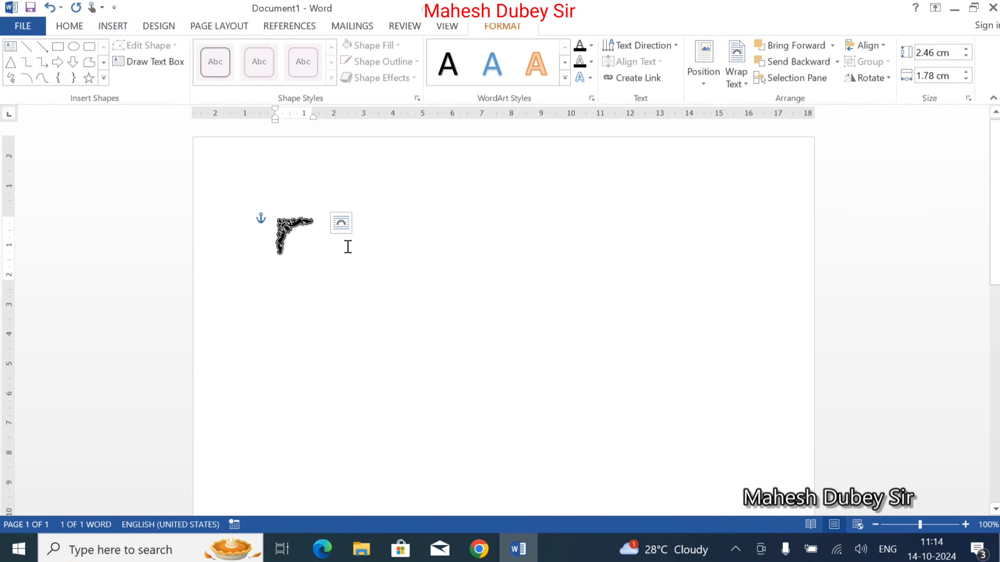
# Insert a second WordArt from the selected ornament in the black outlined shadow style and place it to the right of the first.
pyautogui.click(283, 236)
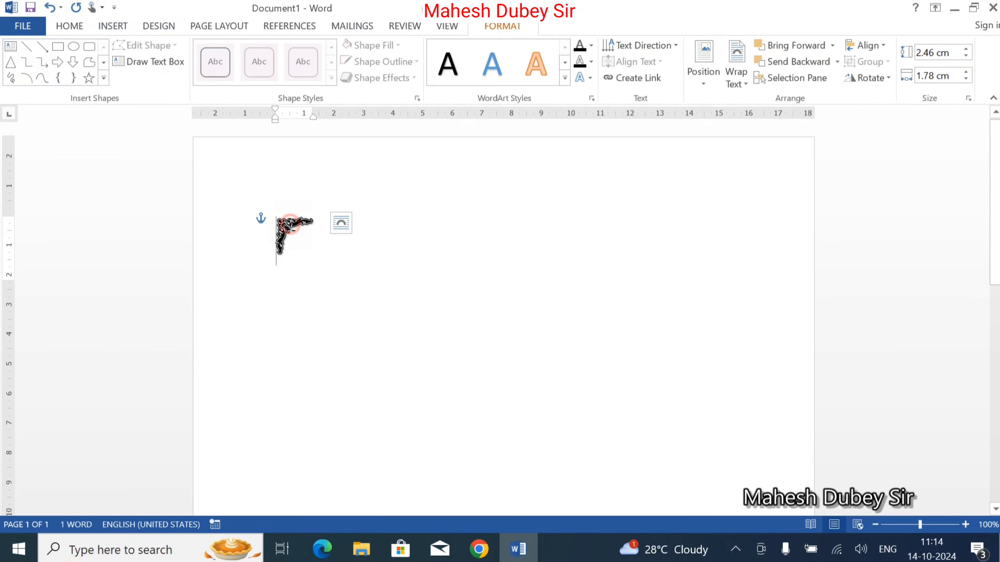
pyautogui.click(291, 224)
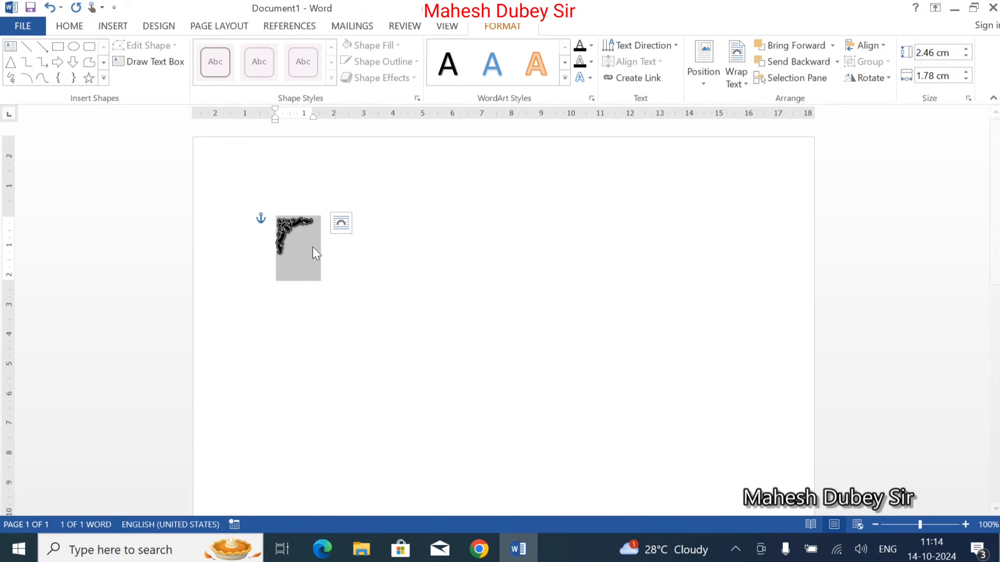
pyautogui.click(294, 232)
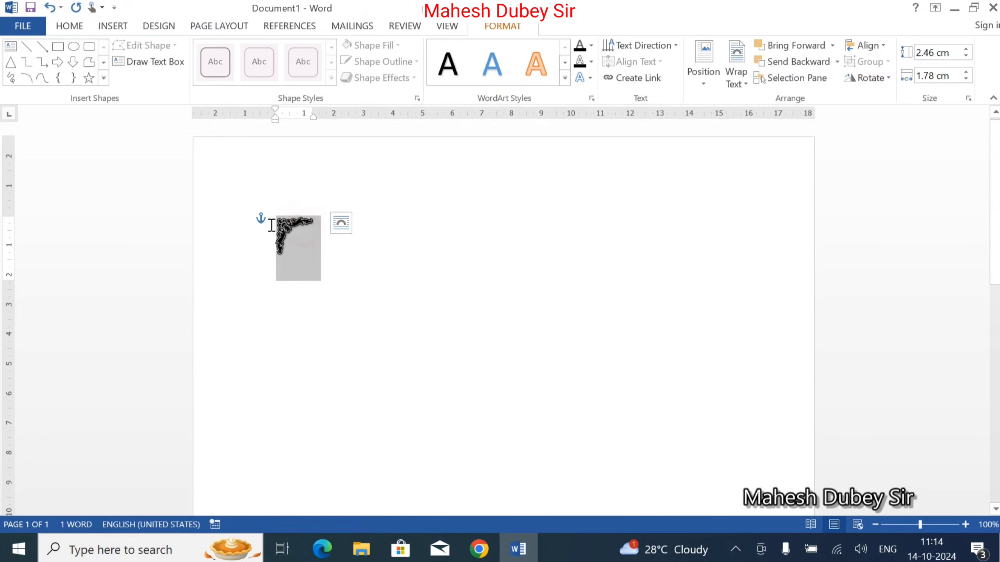
pyautogui.click(112, 26)
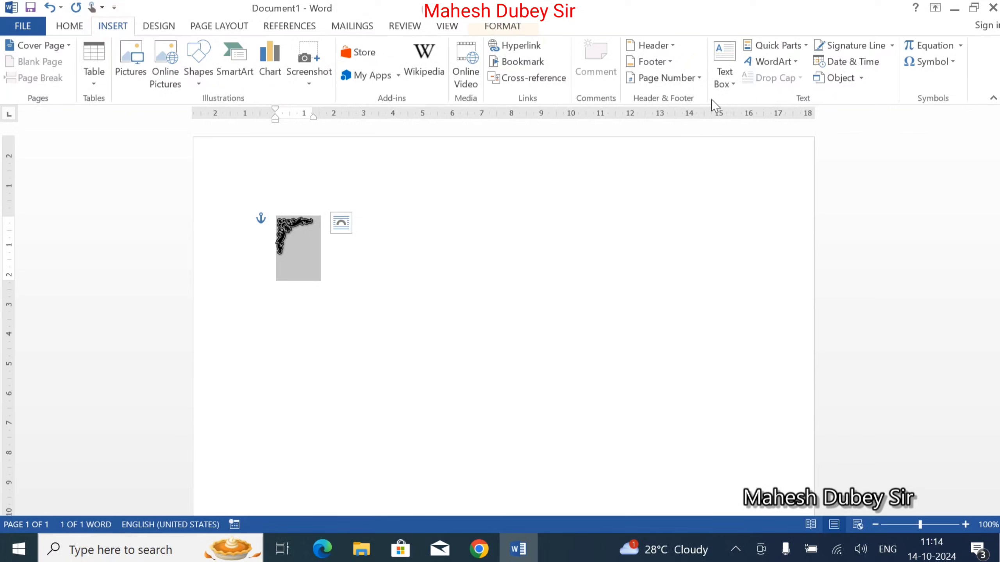
pyautogui.click(771, 61)
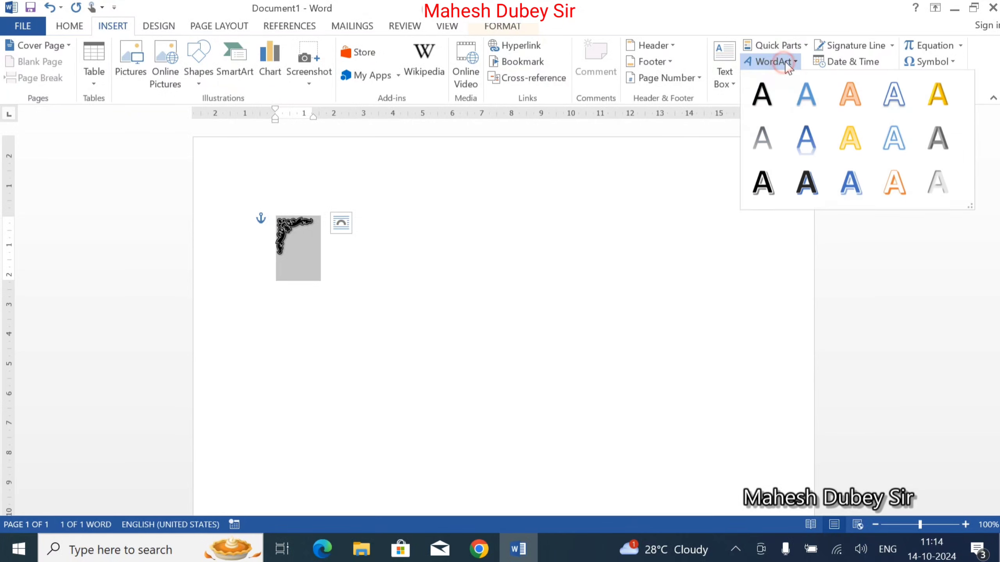
pyautogui.click(762, 183)
pyautogui.moveTo(333, 252); pyautogui.dragTo(501, 270)
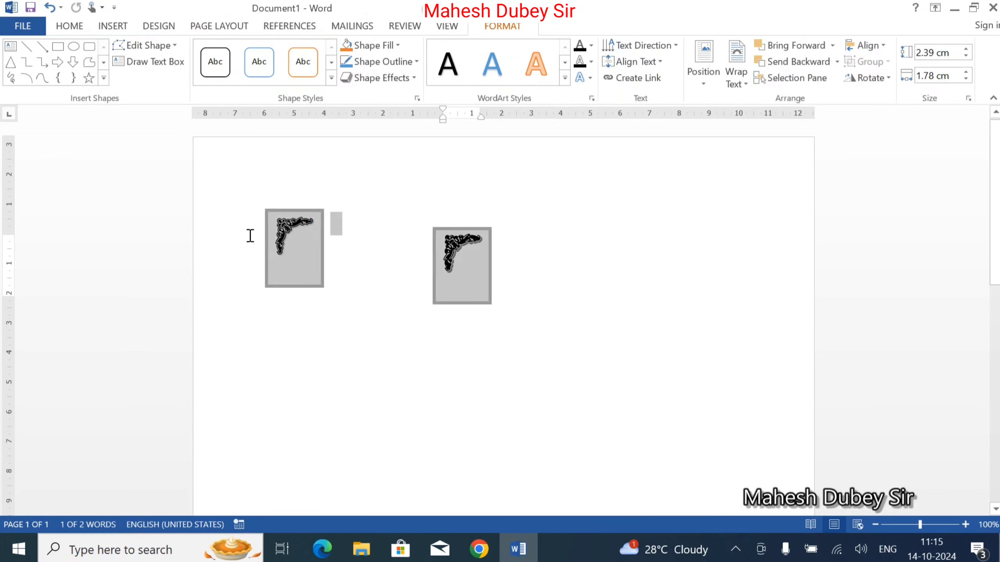
# Move the original WordArt ornament down the page and delete it, keeping only the shadowed copy.
pyautogui.click(291, 234)
pyautogui.moveTo(320, 230); pyautogui.dragTo(319, 289)
pyautogui.click(460, 258)
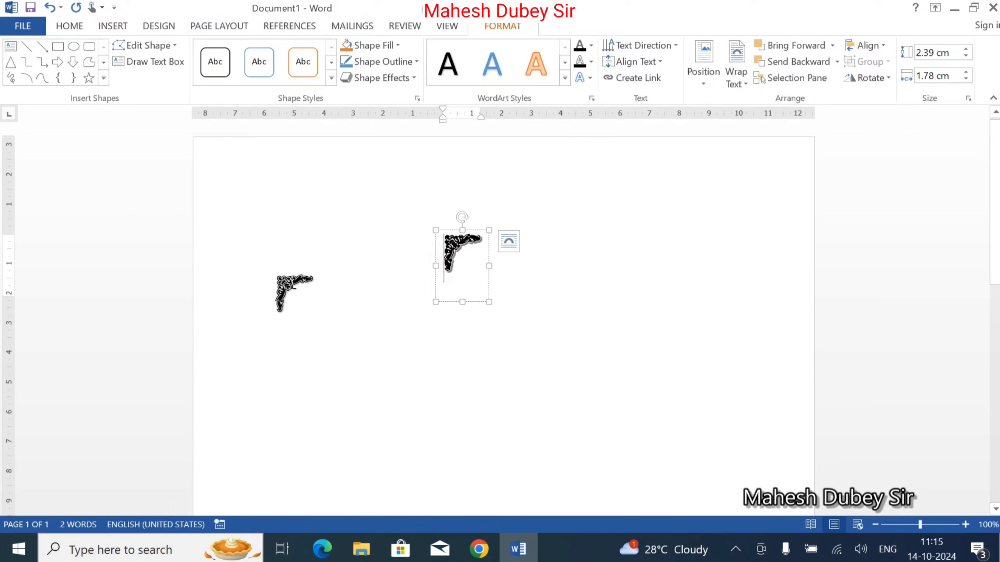
pyautogui.click(318, 285)
pyautogui.click(319, 288)
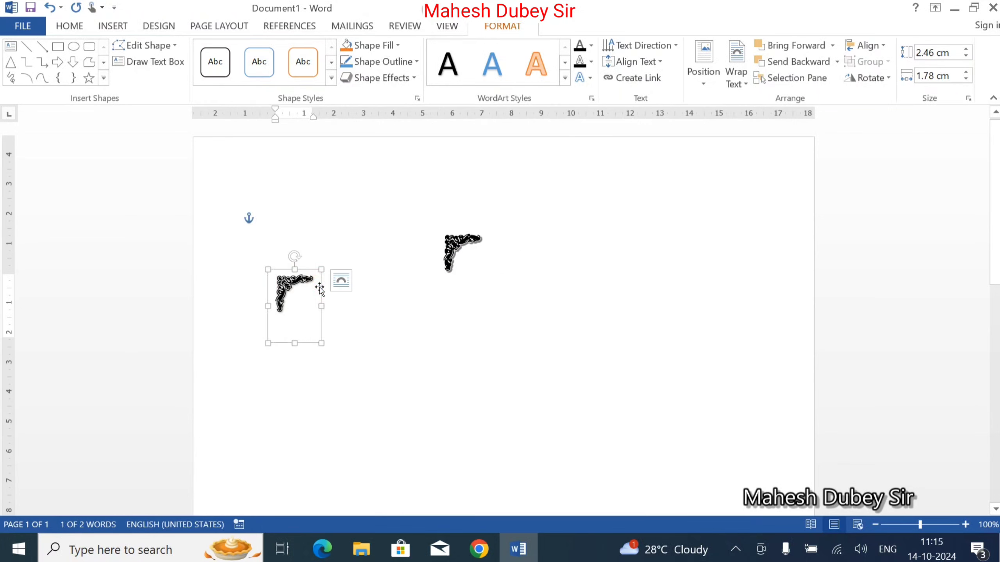
pyautogui.press('Delete')
# Move the remaining ornament into the page's upper-left corner and enlarge its frame to make room for a bigger symbol.
pyautogui.click(463, 250)
pyautogui.moveTo(465, 226); pyautogui.dragTo(229, 138)
pyautogui.moveTo(243, 207); pyautogui.dragTo(334, 270)
# Increase the ornament's font size to 120 and nudge its frame flush against the page's upper-left corner.
pyautogui.click(65, 31)
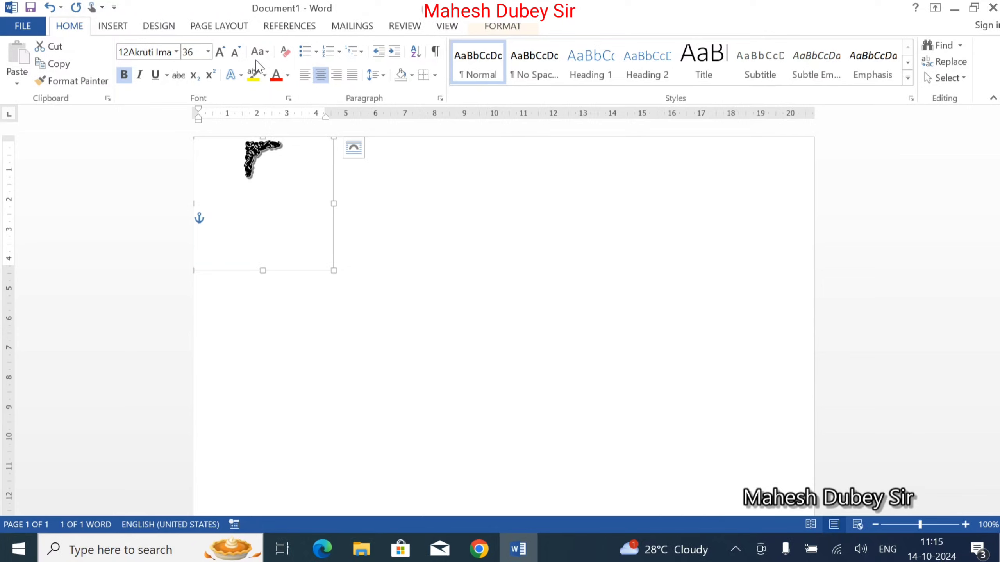
pyautogui.click(221, 51)
pyautogui.click(221, 52)
pyautogui.click(221, 52)
pyautogui.click(221, 51)
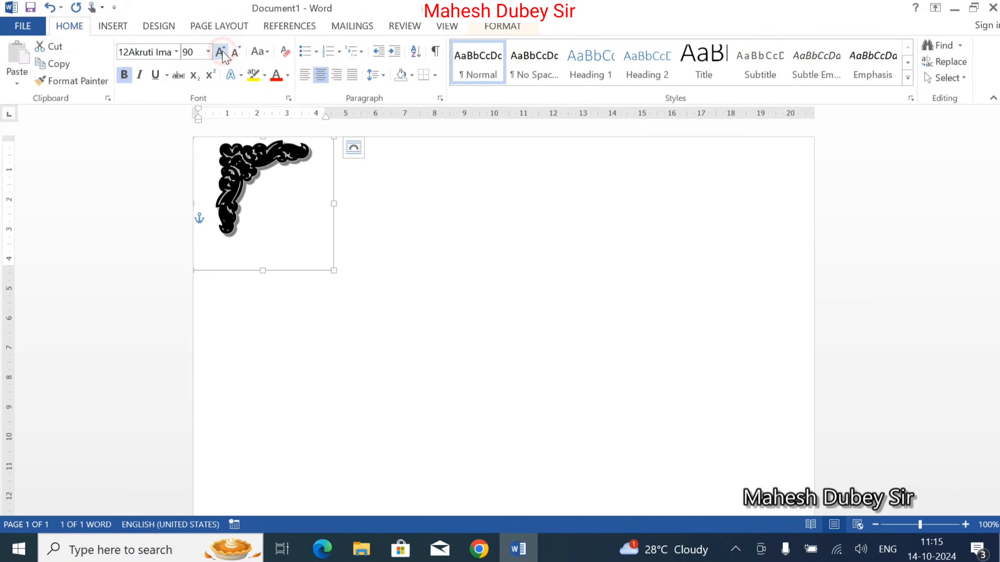
pyautogui.click(221, 52)
pyautogui.click(221, 52)
pyautogui.click(221, 52)
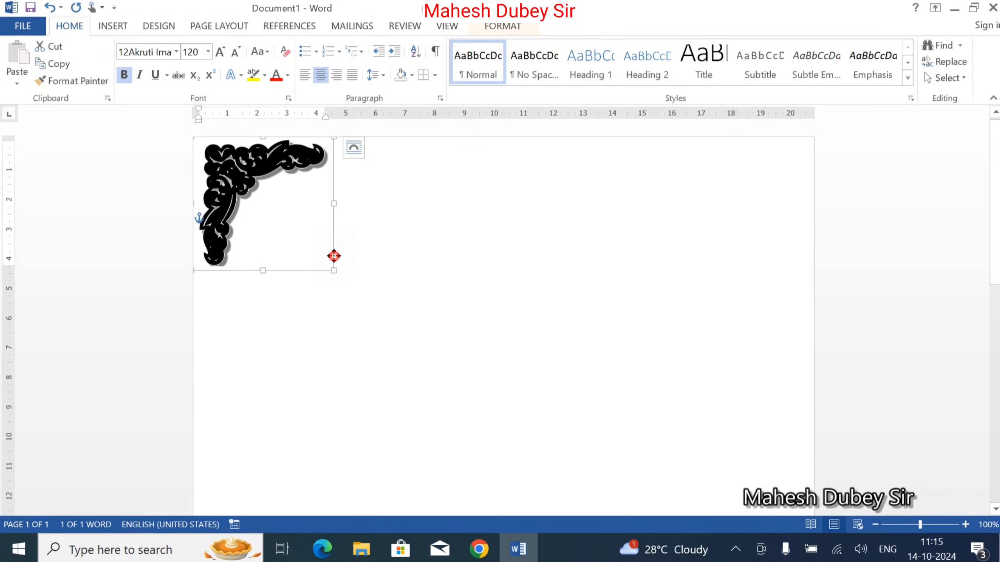
pyautogui.moveTo(334, 256)
pyautogui.mouseDown()
pyautogui.moveTo(323, 248)
pyautogui.moveTo(332, 243)
pyautogui.moveTo(327, 255)
pyautogui.mouseUp()
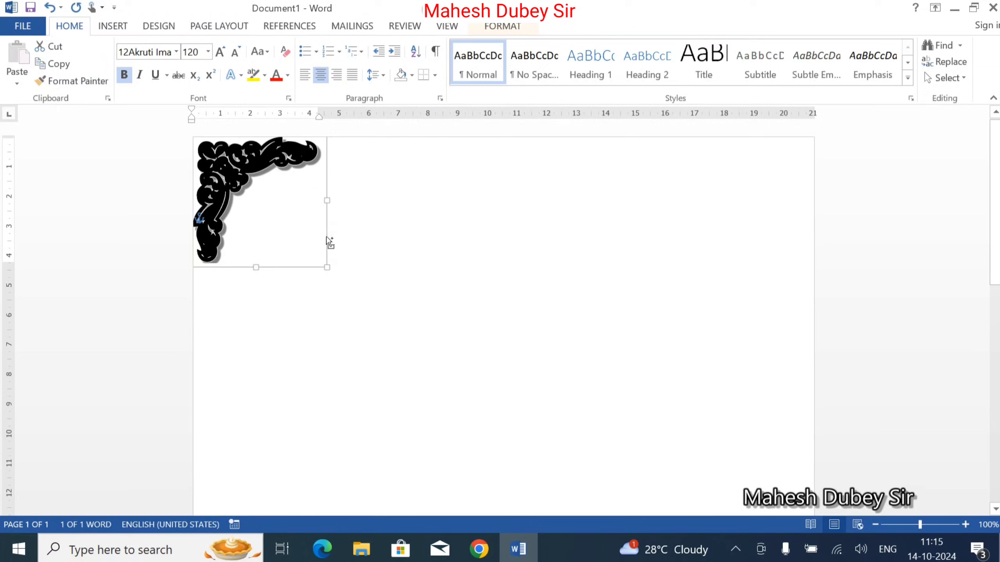
# Duplicate the corner ornament to the upper-right part of the page and paste a third copy near the middle.
pyautogui.moveTo(326, 236); pyautogui.dragTo(747, 267)
pyautogui.click(373, 336)
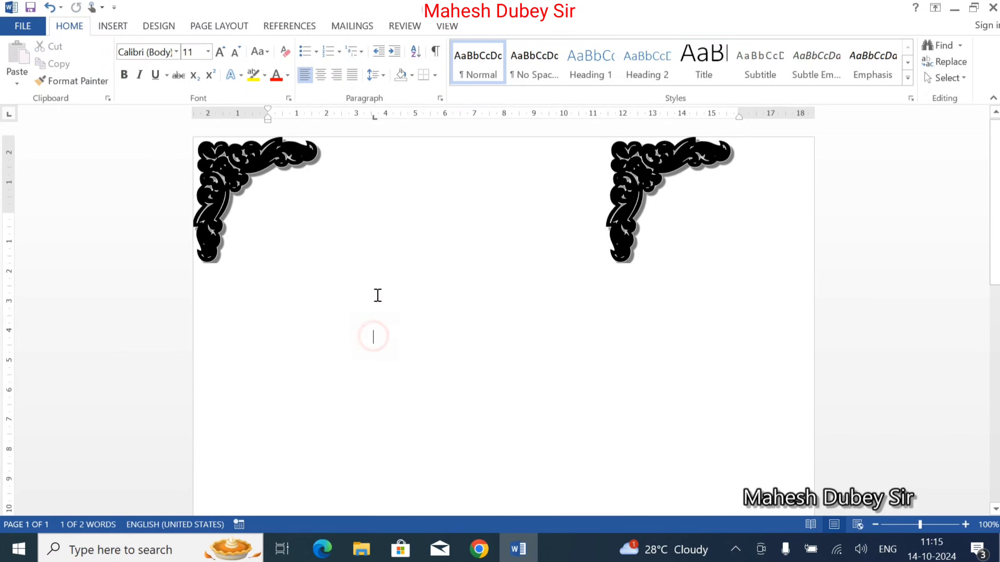
pyautogui.click(628, 236)
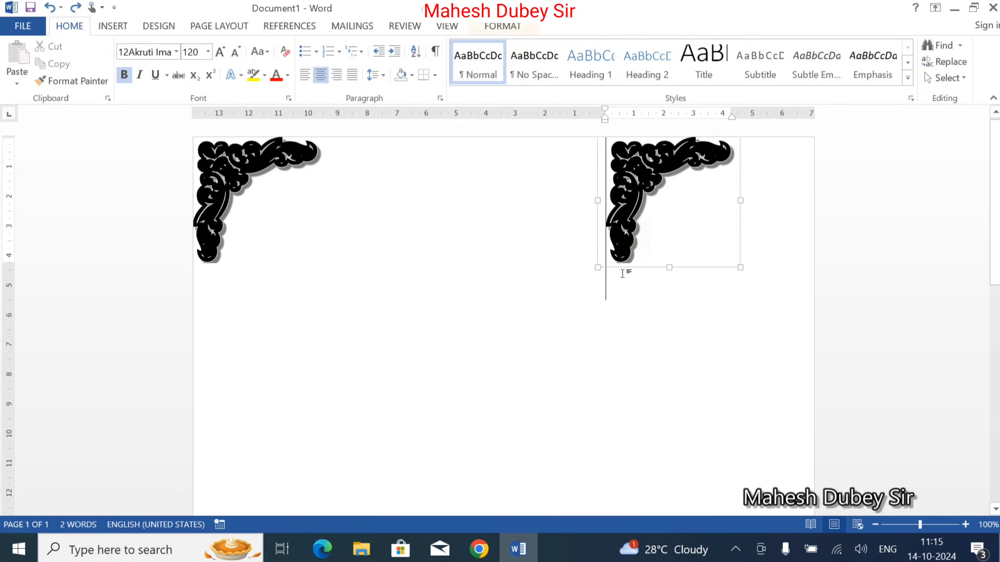
pyautogui.doubleClick(630, 270)
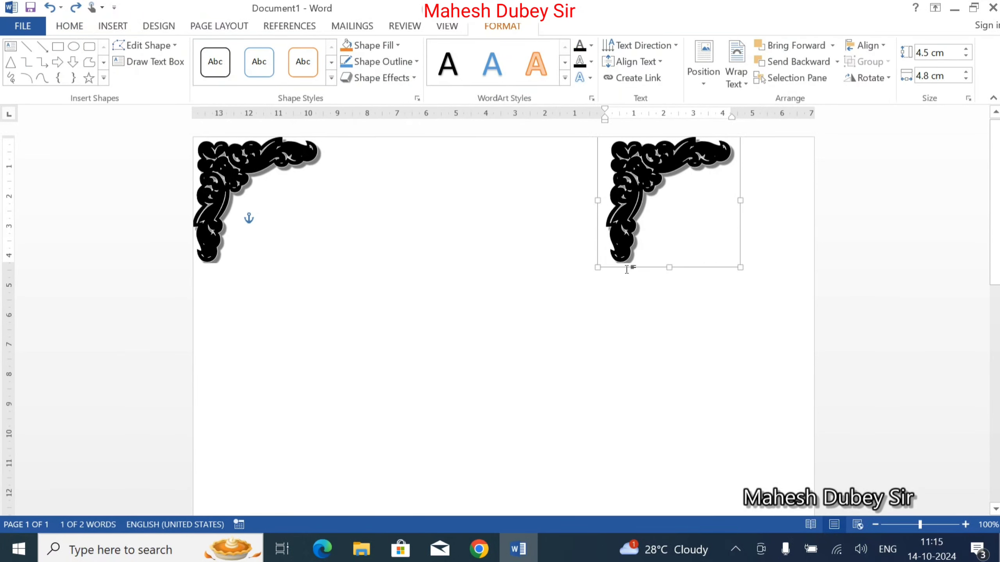
pyautogui.hotkey('ctrl', 'v')
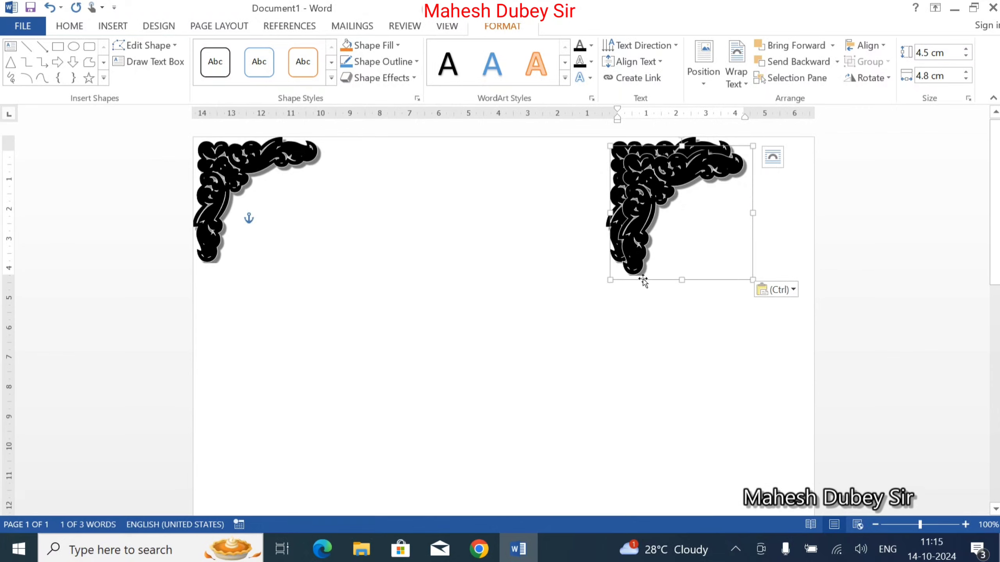
pyautogui.click(645, 281)
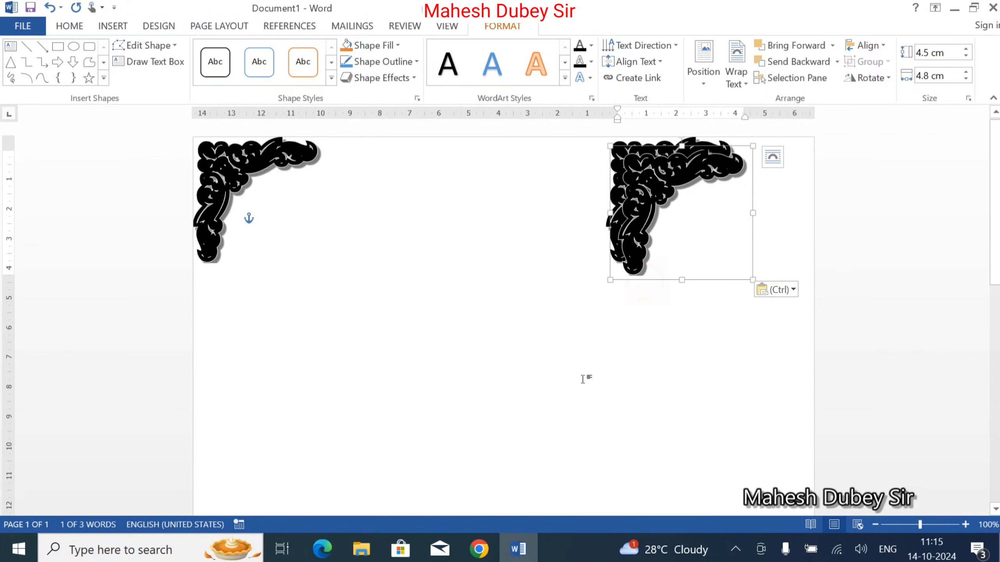
pyautogui.click(634, 280)
pyautogui.moveTo(623, 282); pyautogui.dragTo(450, 404)
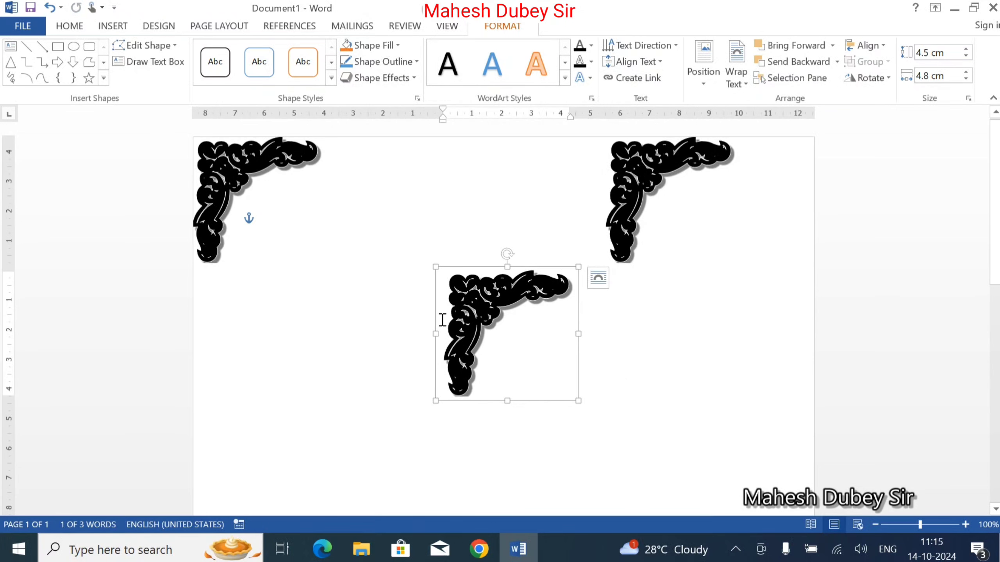
# Copy the middle ornament and paste a fourth one, placing it below and slightly right of the middle one.
pyautogui.click(70, 27)
pyautogui.click(59, 63)
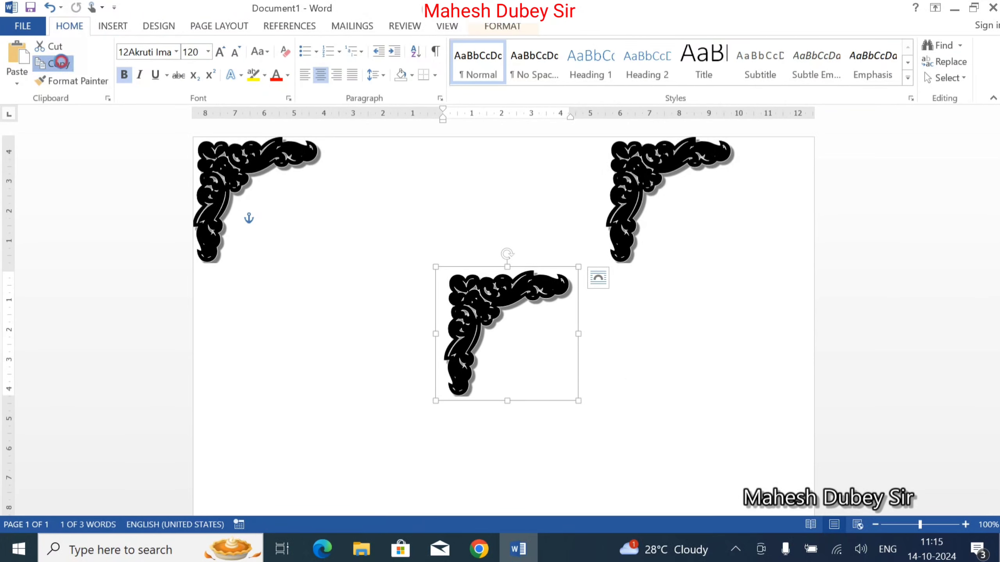
pyautogui.click(16, 57)
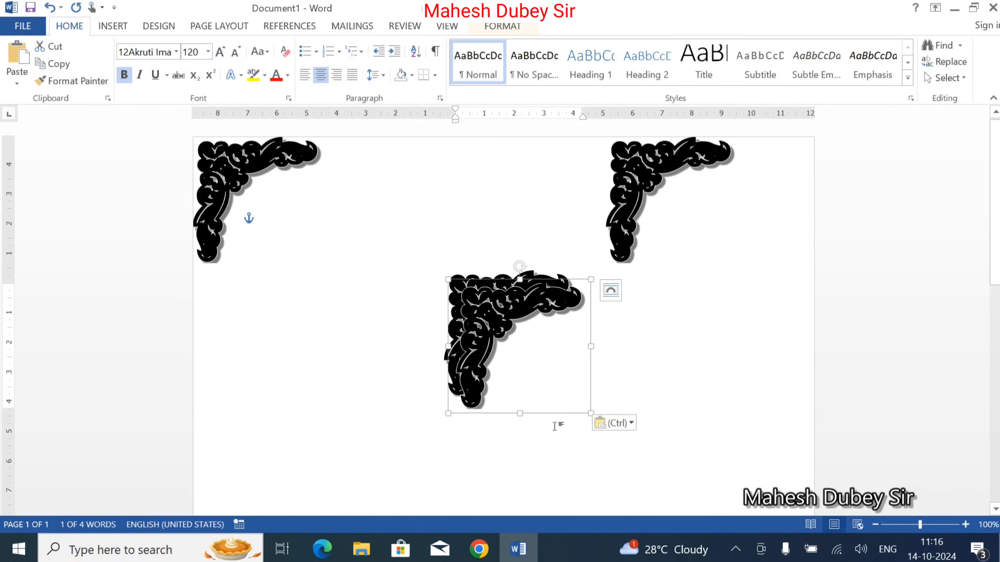
pyautogui.moveTo(552, 412); pyautogui.dragTo(601, 501)
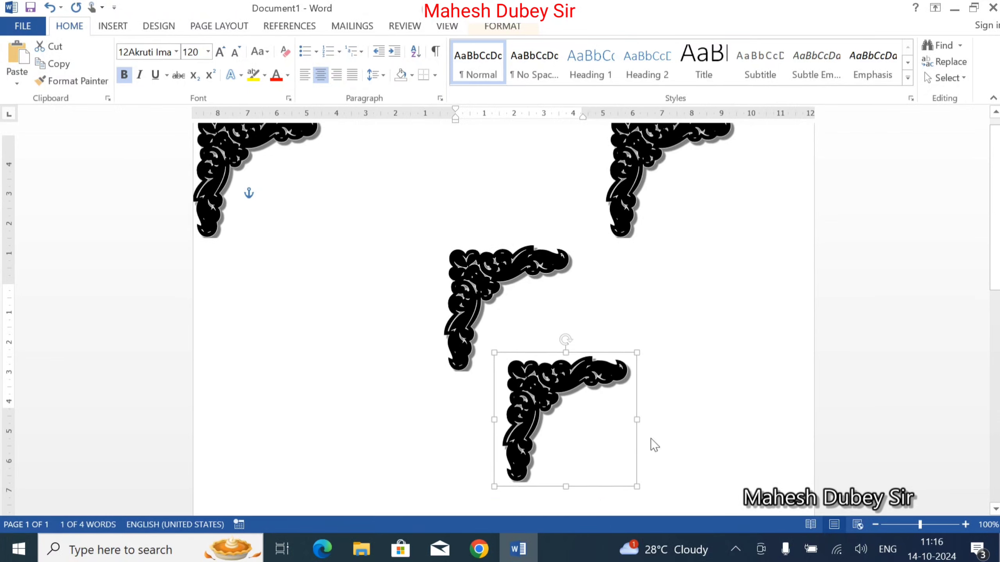
# Move the lowest ornament copy into the page's lower-left corner, working in Print Layout with the whole page in view.
pyautogui.keyDown('ctrl'); pyautogui.scroll(-6, 644, 287); pyautogui.keyUp('ctrl')
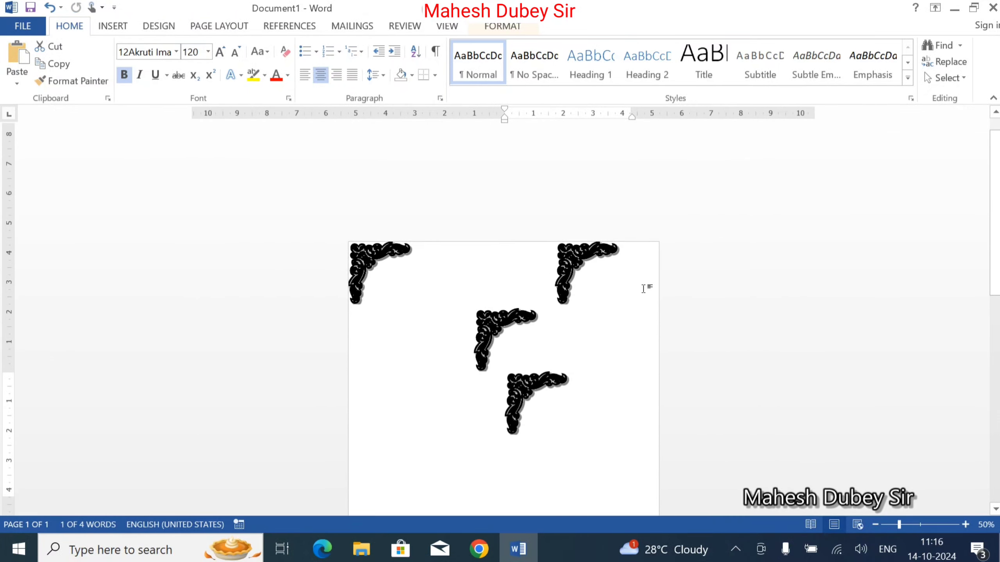
pyautogui.click(965, 524)
pyautogui.click(964, 524)
pyautogui.click(965, 524)
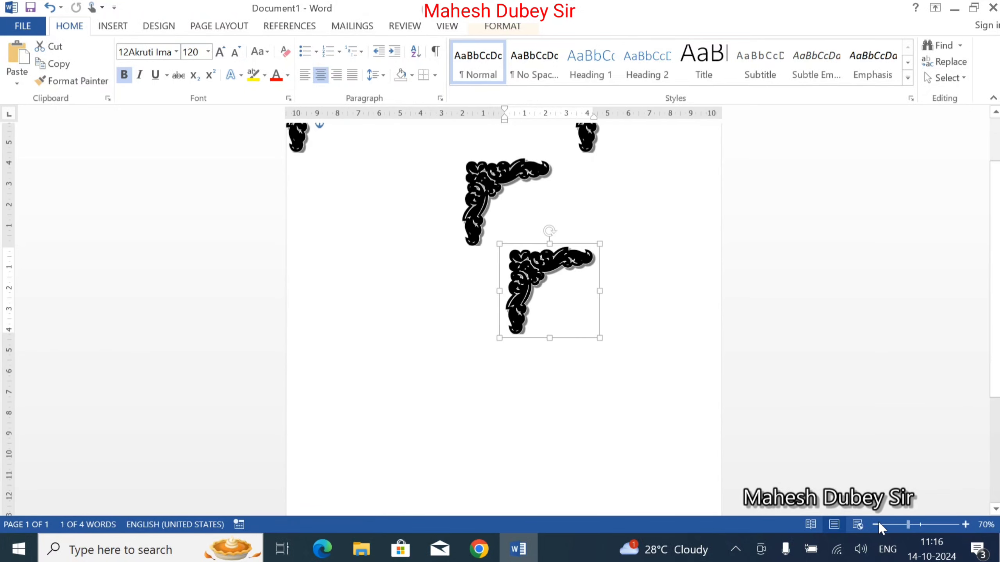
pyautogui.click(858, 524)
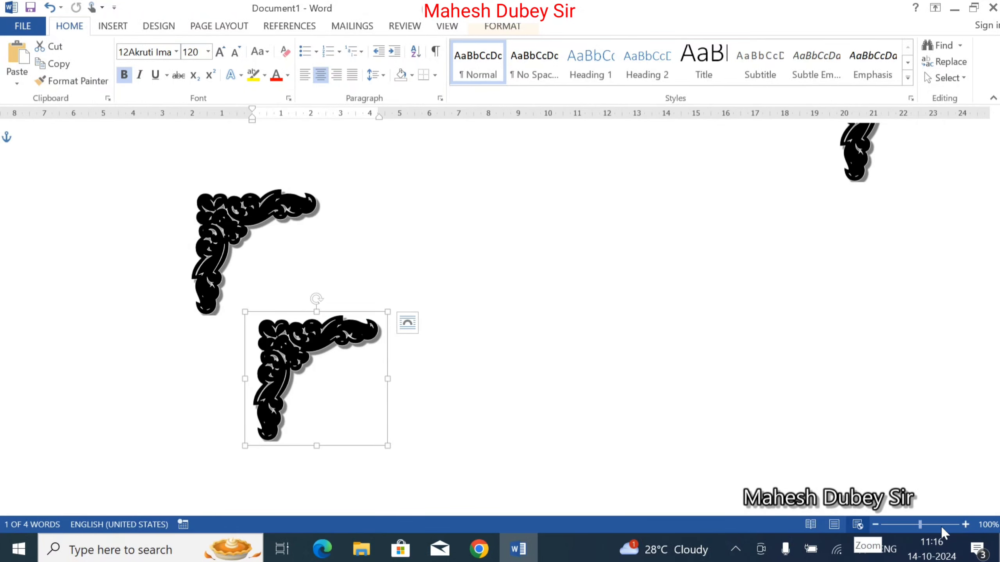
pyautogui.click(834, 524)
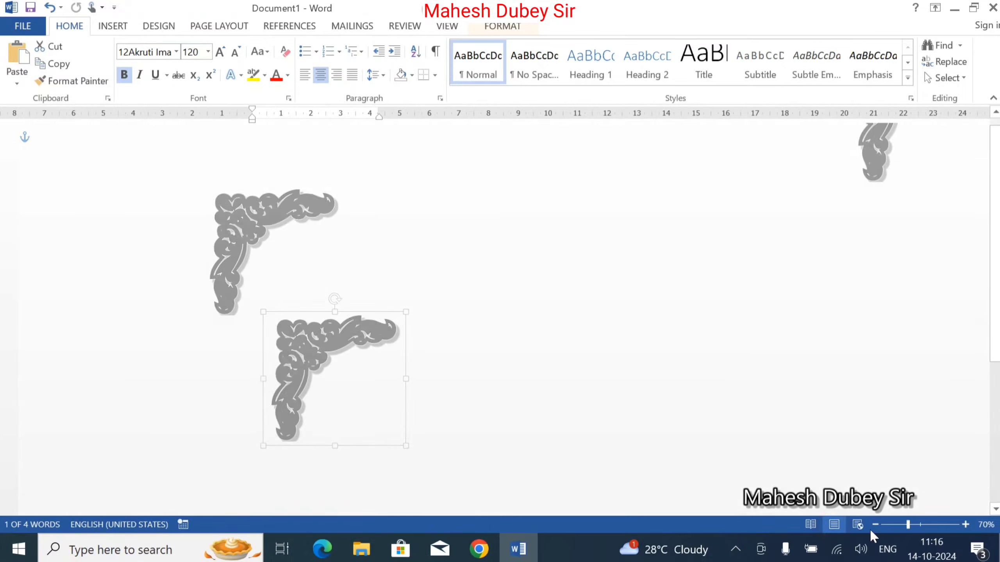
pyautogui.scroll(-4, 640, 299)
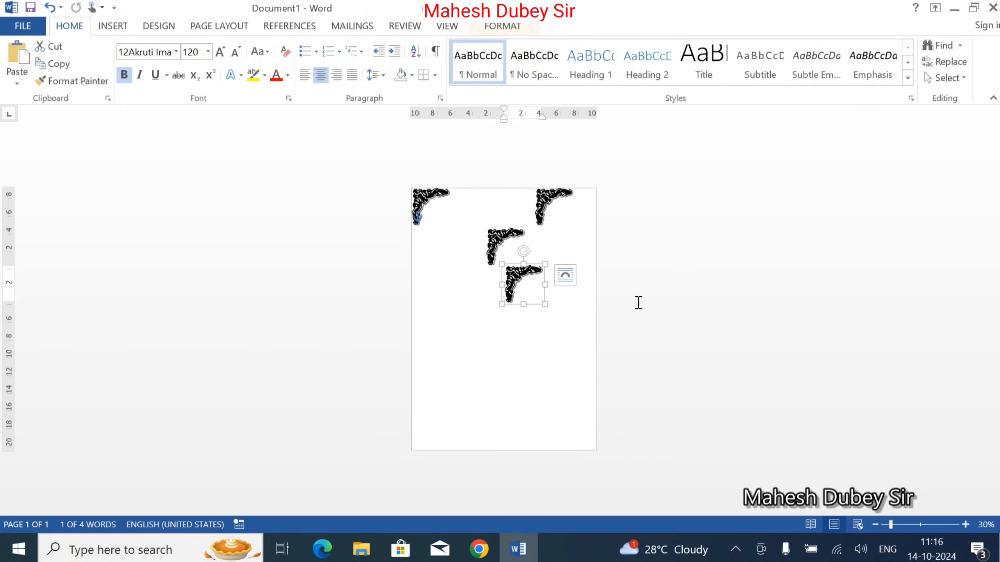
pyautogui.click(533, 307)
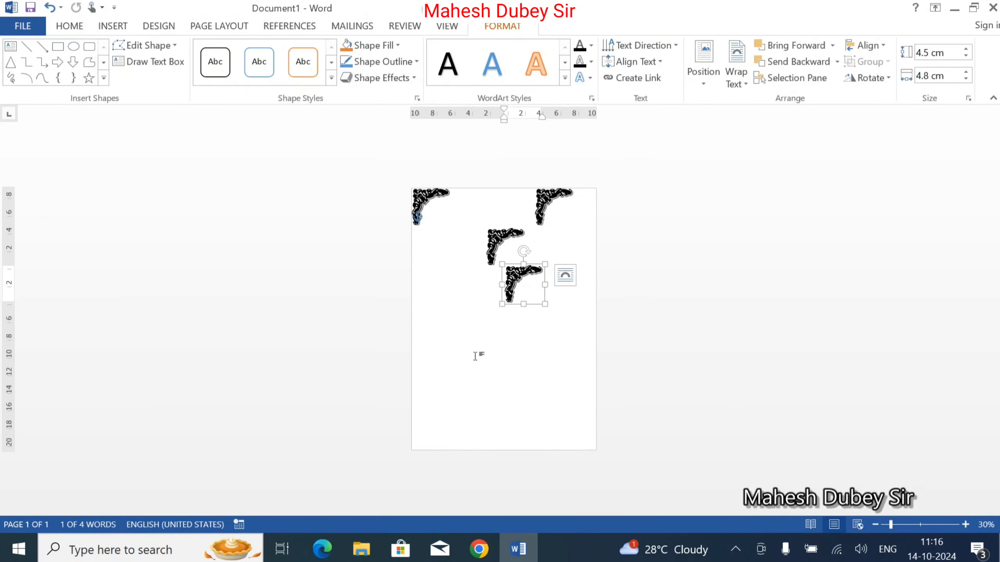
pyautogui.moveTo(535, 303); pyautogui.dragTo(453, 453)
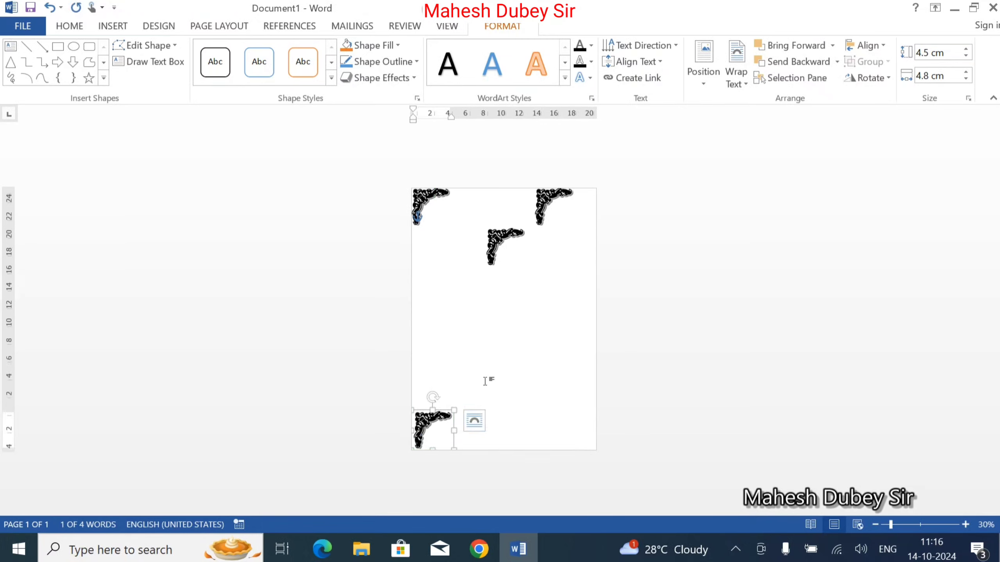
pyautogui.click(458, 27)
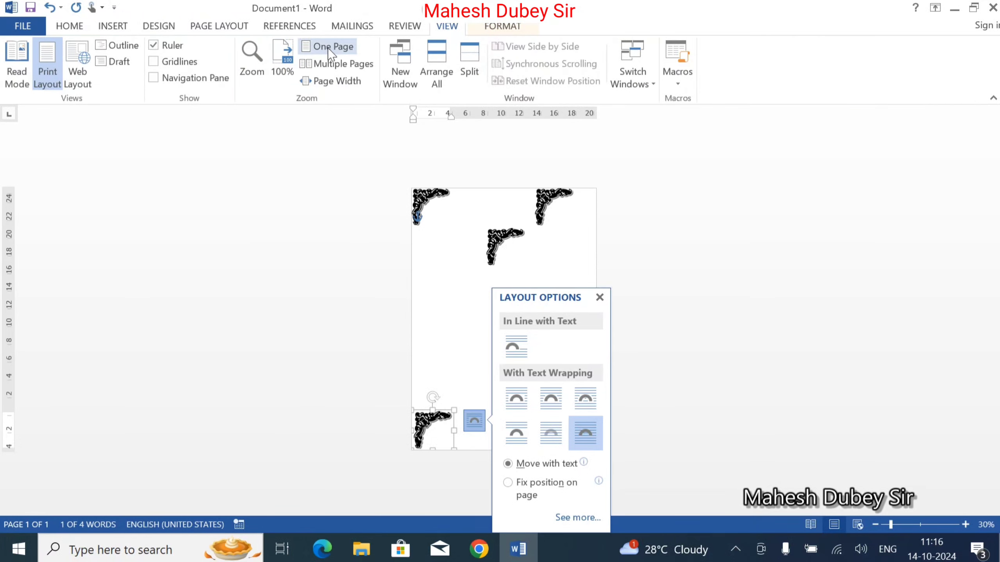
pyautogui.click(254, 61)
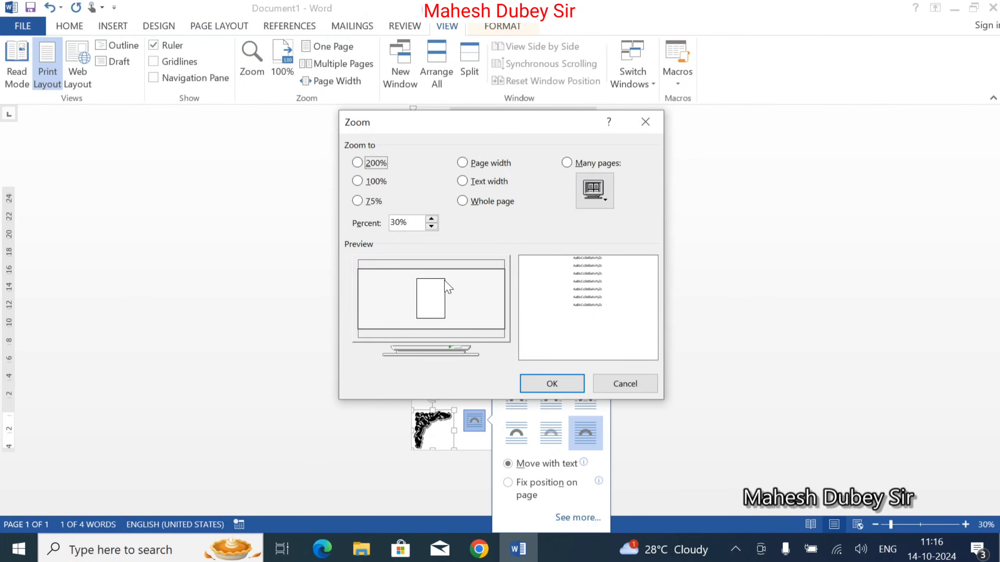
pyautogui.click(630, 384)
pyautogui.click(447, 317)
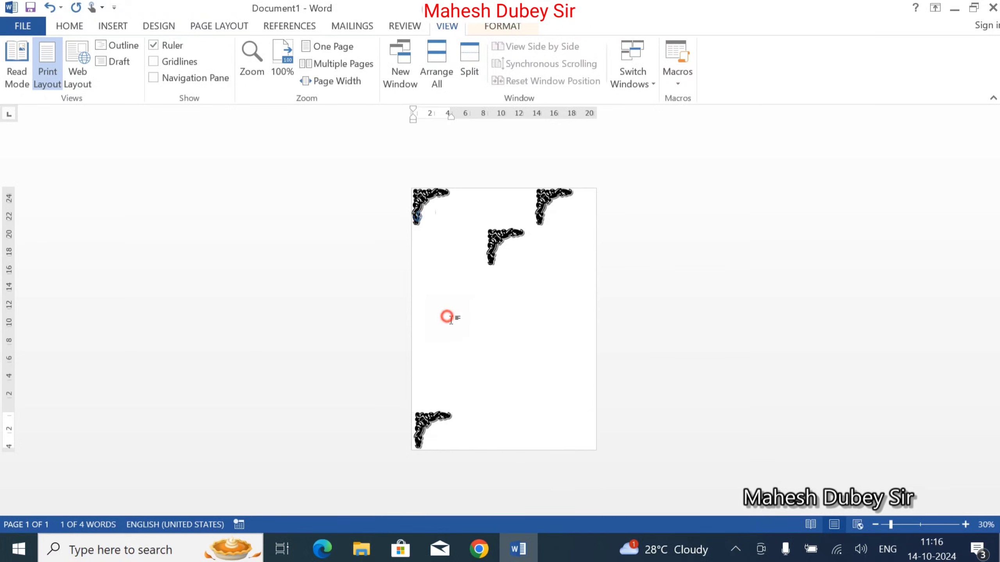
# Rotate the lower-left ornament about a quarter turn counterclockwise so its corner matches the page's lower-left corner.
pyautogui.click(445, 425)
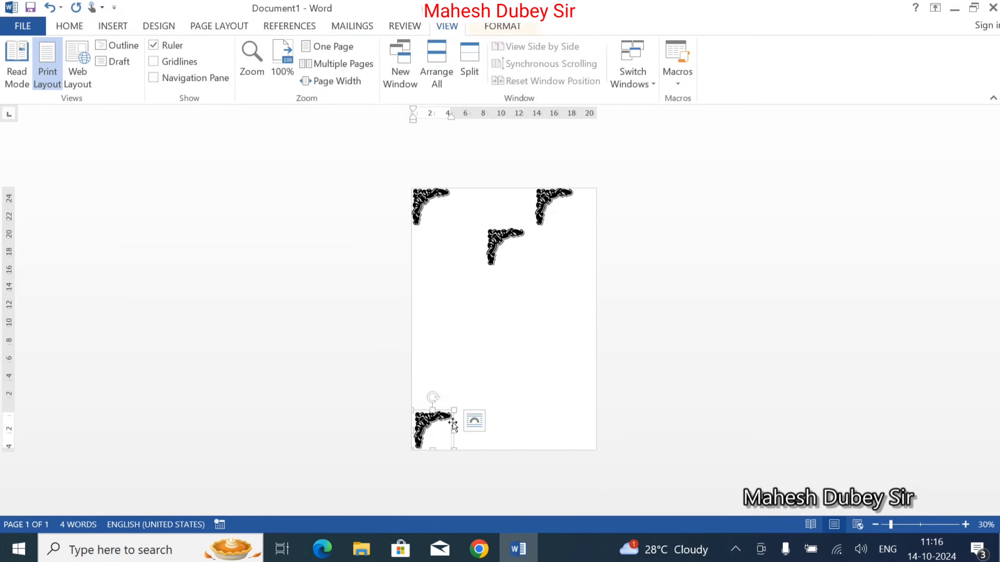
pyautogui.click(454, 425)
pyautogui.click(435, 397)
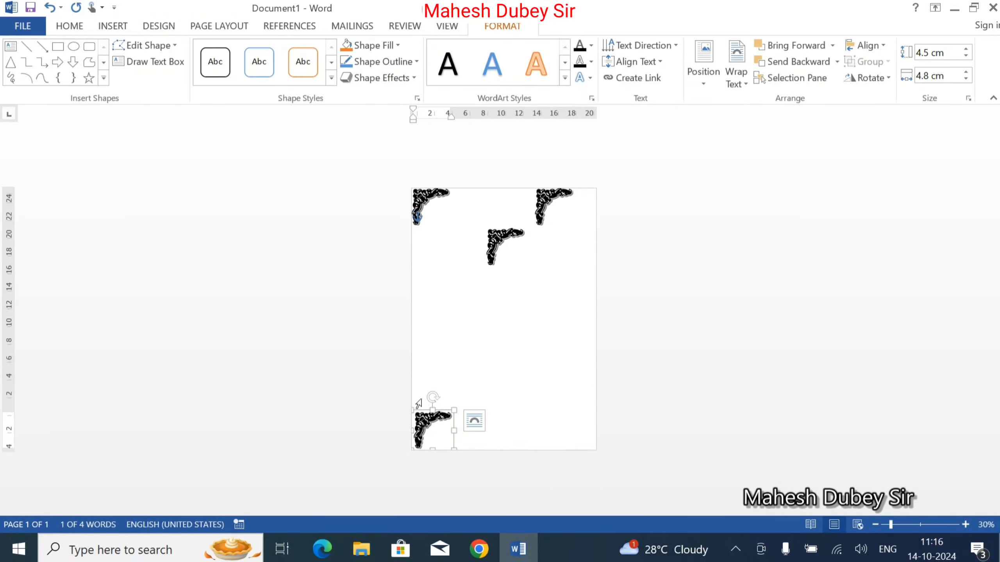
pyautogui.moveTo(433, 398); pyautogui.dragTo(399, 429)
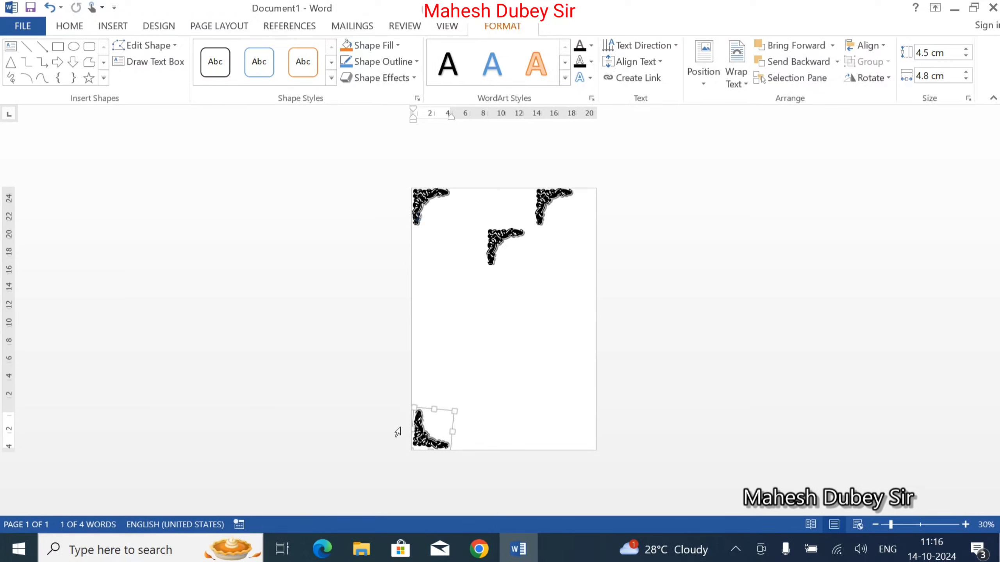
# Flip the middle ornament vertically and move it into the page's lower-right corner.
pyautogui.click(499, 246)
pyautogui.click(517, 269)
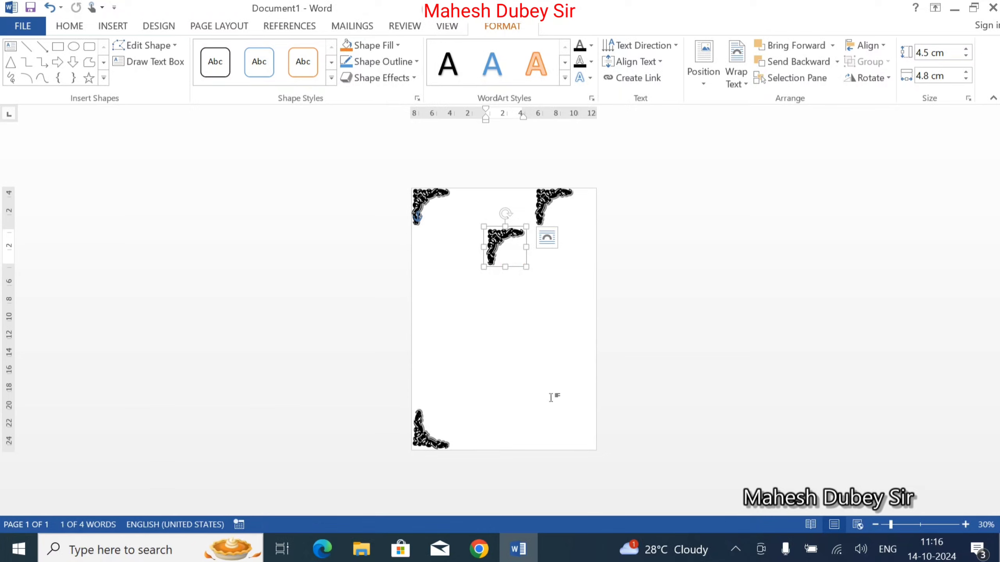
pyautogui.click(867, 78)
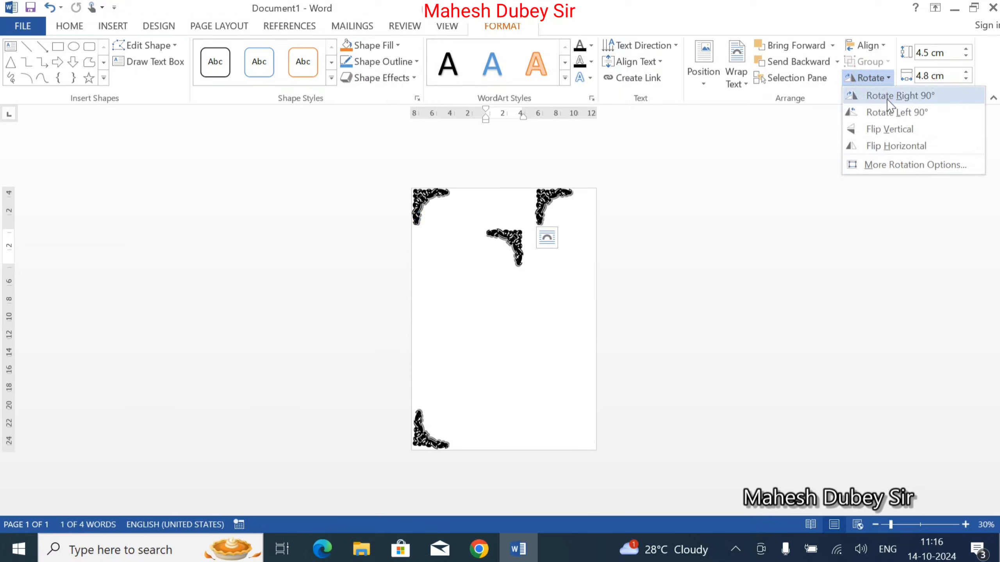
pyautogui.click(897, 128)
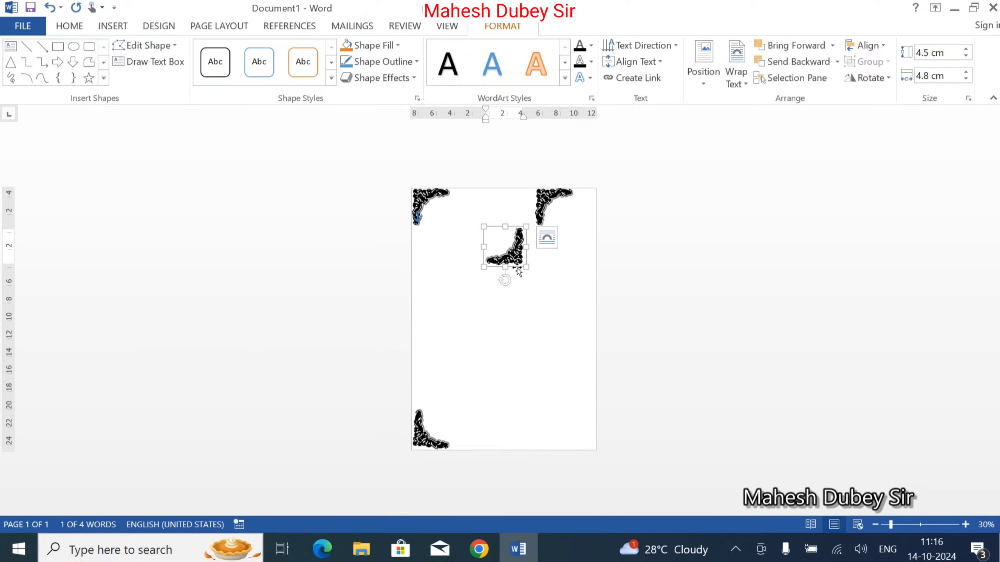
pyautogui.moveTo(516, 268); pyautogui.dragTo(595, 459)
# Turn the ornament in the upper-right part of the page upside down using the preset 90° rotations.
pyautogui.click(549, 209)
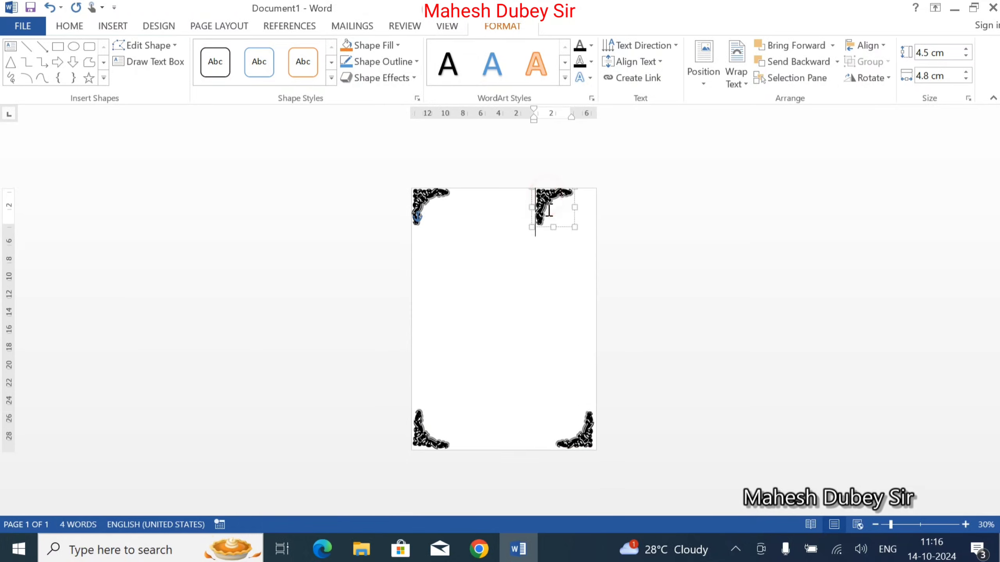
pyautogui.click(868, 77)
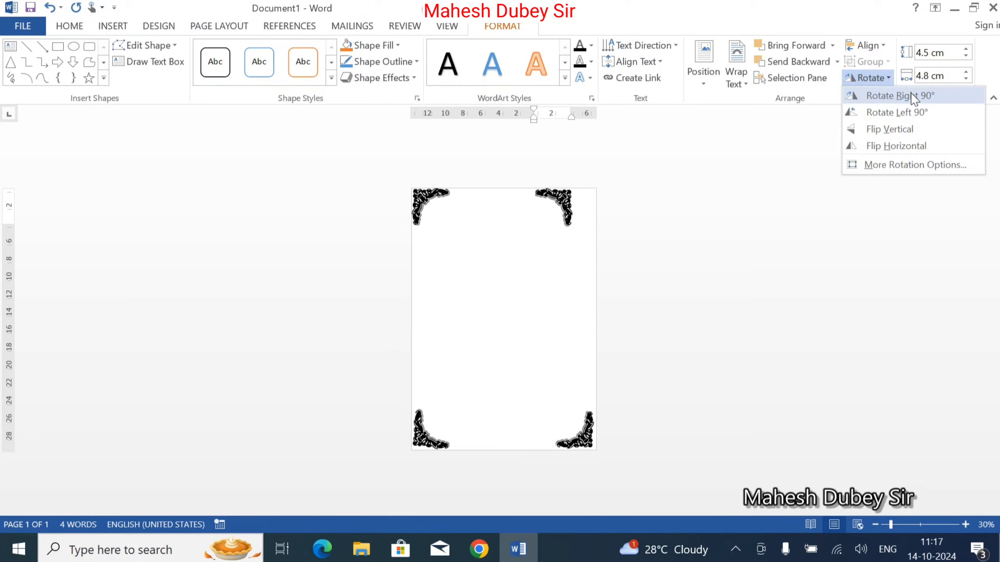
pyautogui.click(911, 96)
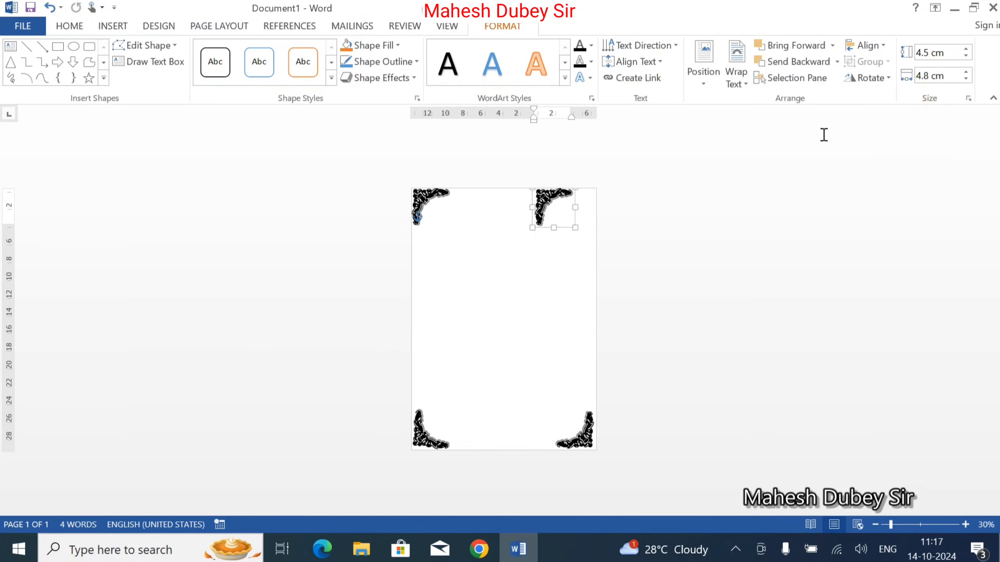
pyautogui.click(868, 77)
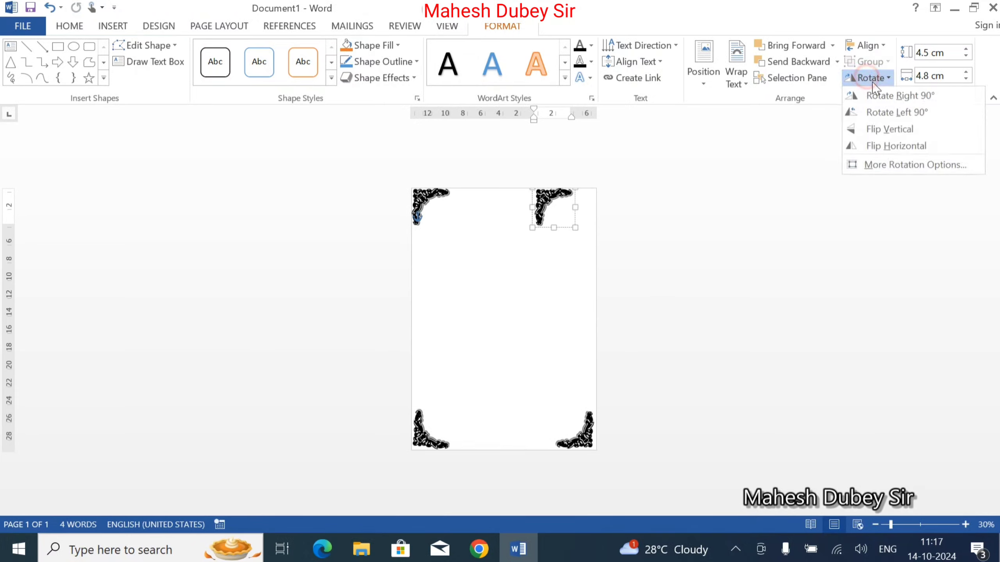
pyautogui.click(887, 112)
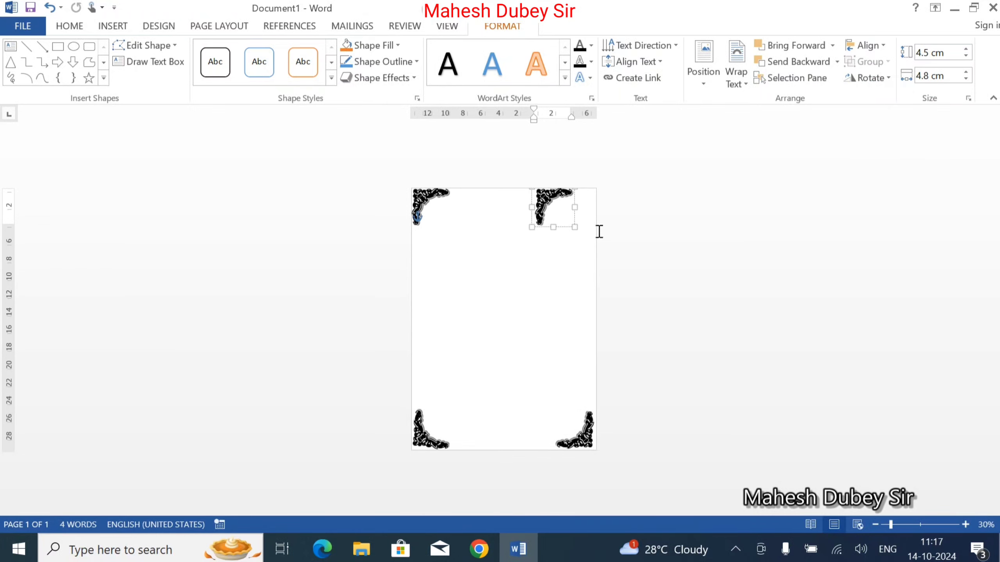
# Move the upside-down ornament into the page's upper-right corner and rotate it left 90°.
pyautogui.click(553, 273)
pyautogui.click(565, 218)
pyautogui.moveTo(563, 229); pyautogui.dragTo(590, 225)
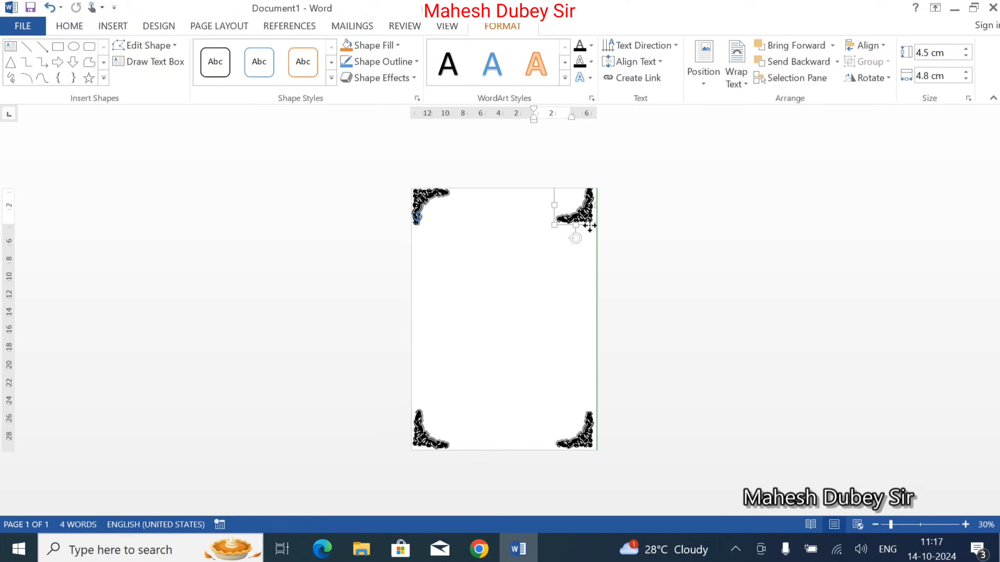
pyautogui.click(881, 80)
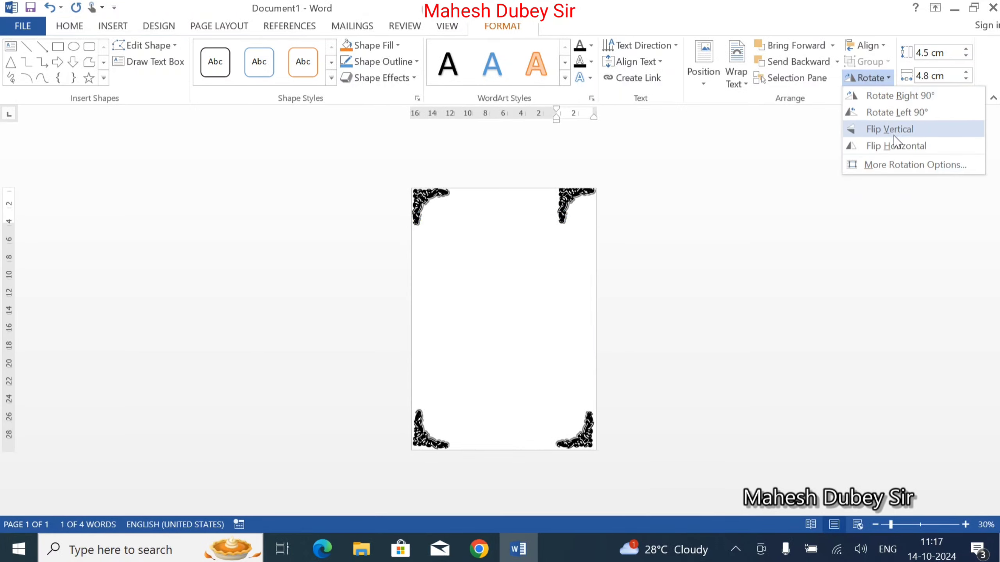
pyautogui.click(896, 114)
pyautogui.click(505, 326)
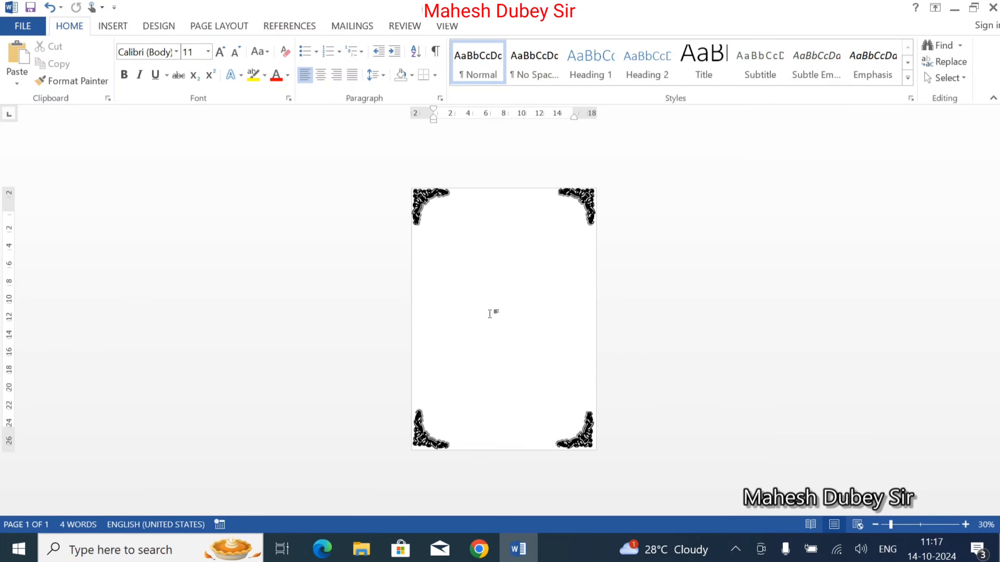
# Nudge the upper-right ornament slightly down and to the right so it sits flush in the page corner, level with the upper-left one.
pyautogui.click(432, 441)
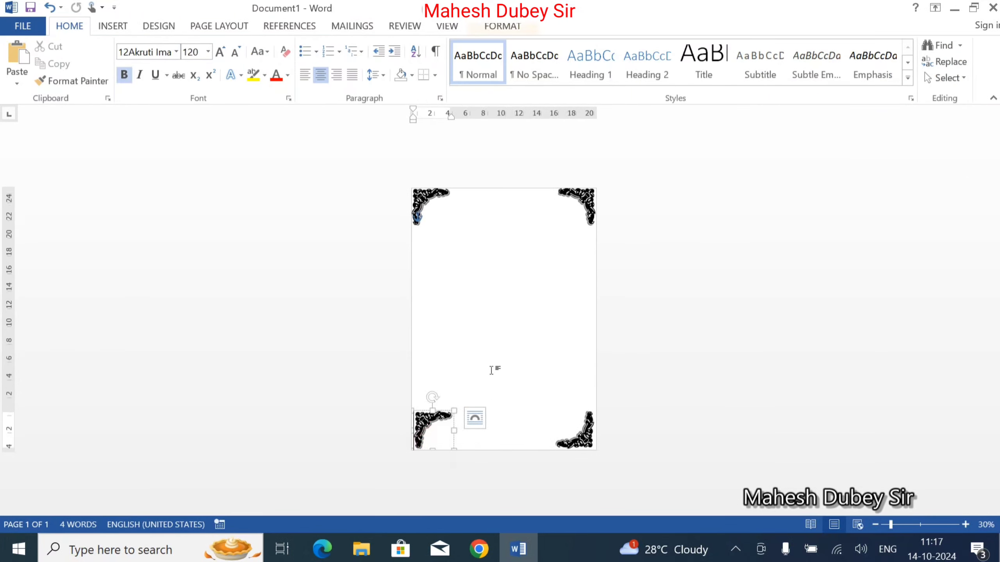
pyautogui.scroll(6, 496, 355)
pyautogui.scroll(5, 547, 305)
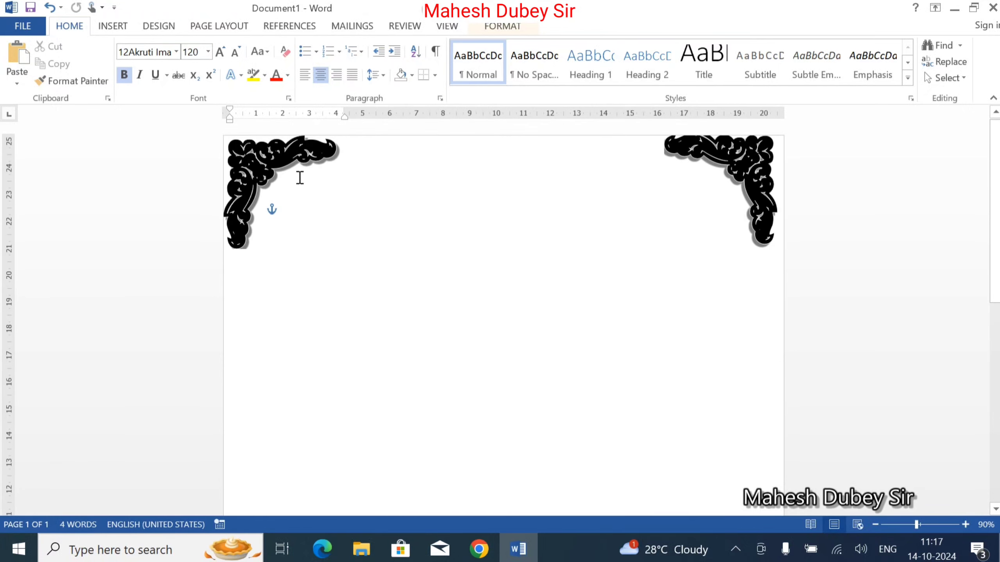
pyautogui.click(783, 195)
pyautogui.click(761, 250)
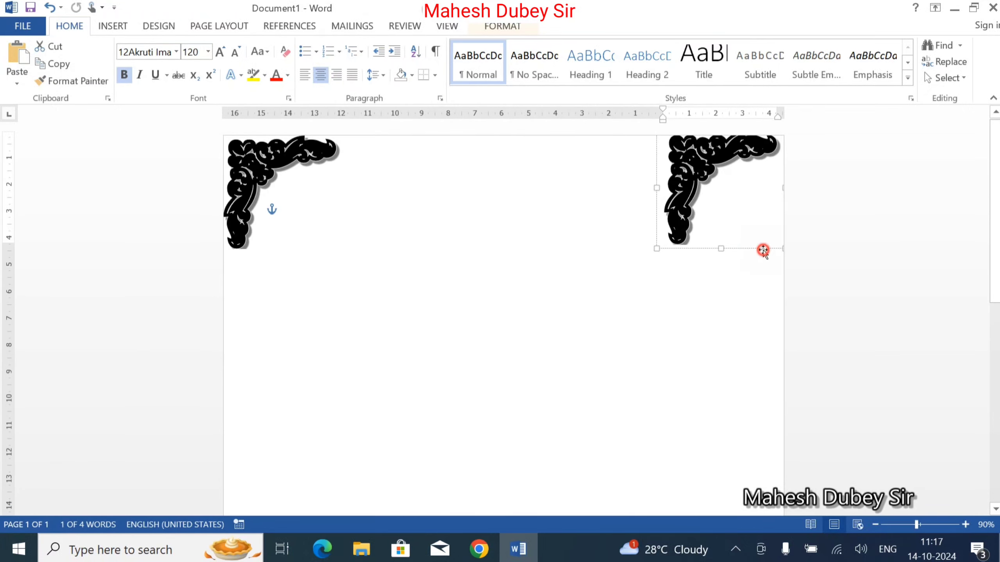
pyautogui.click(779, 246)
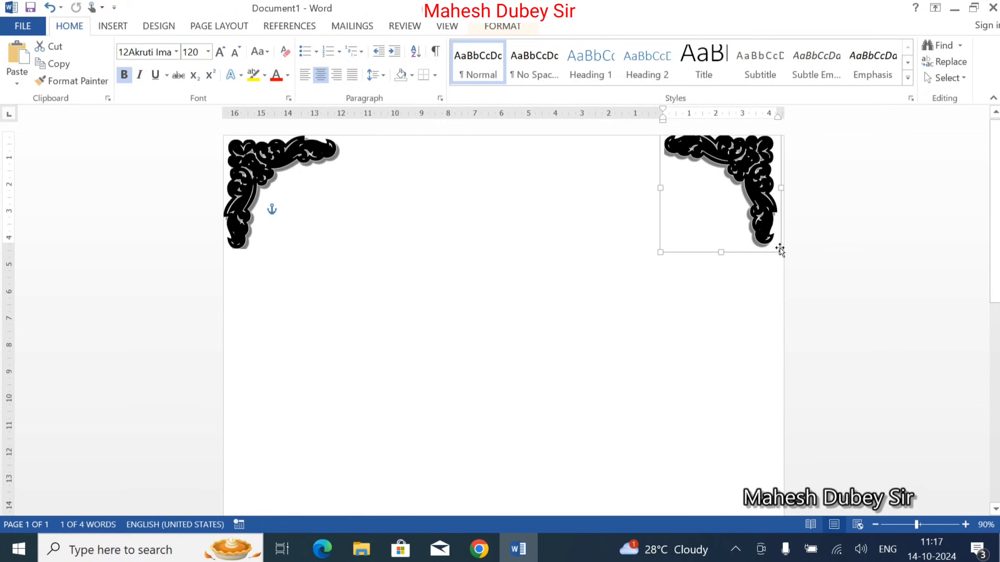
pyautogui.press('Down')
pyautogui.press('Down')
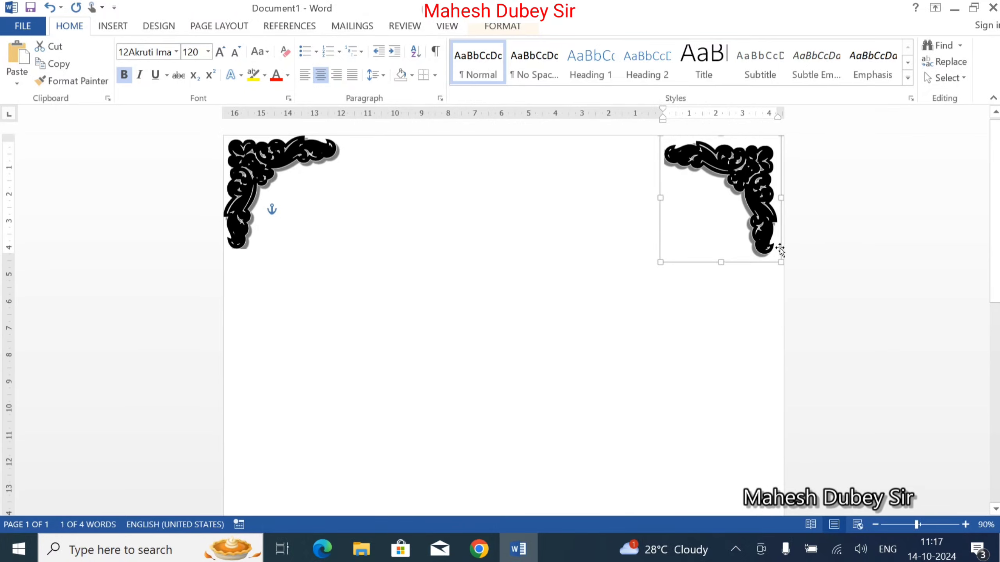
pyautogui.press('Up')
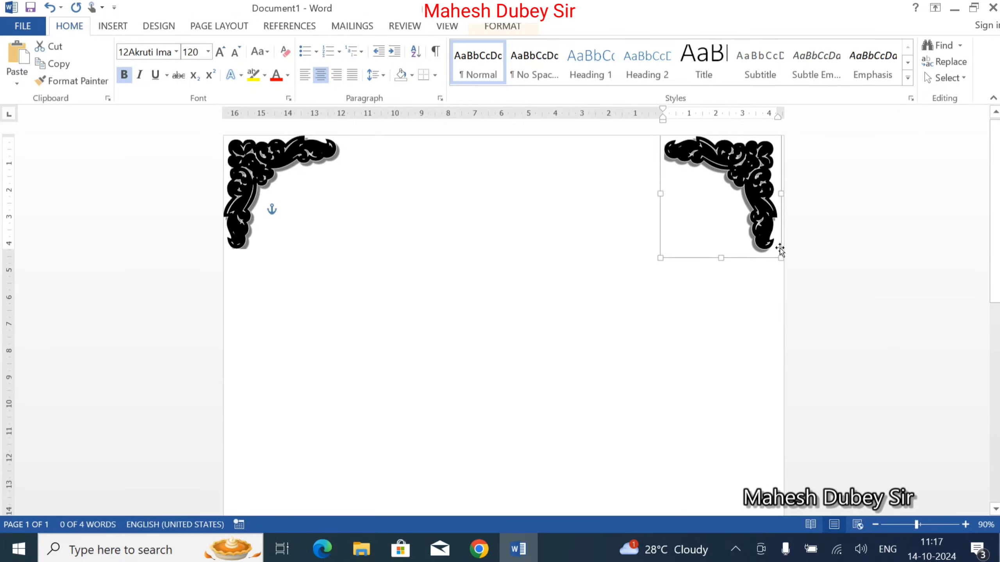
pyautogui.press('Right')
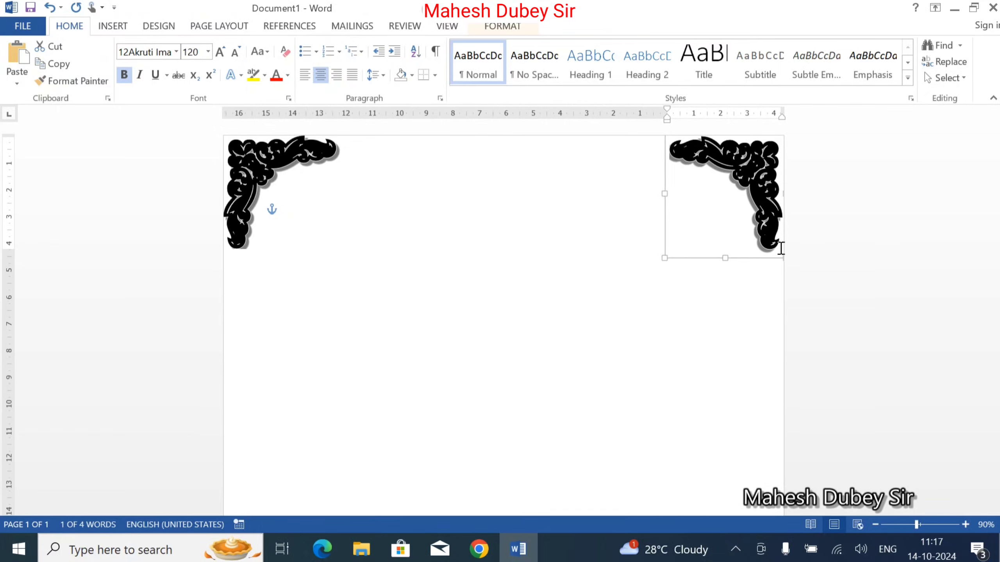
pyautogui.press('Right')
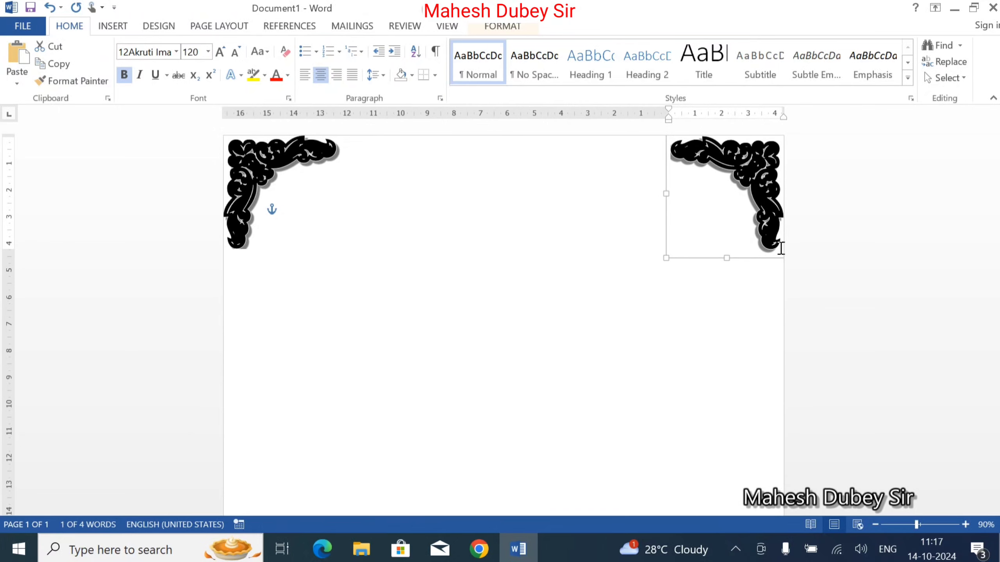
# Undo the last small nudge of the upper-right ornament.
pyautogui.scroll(-10, 730, 280)
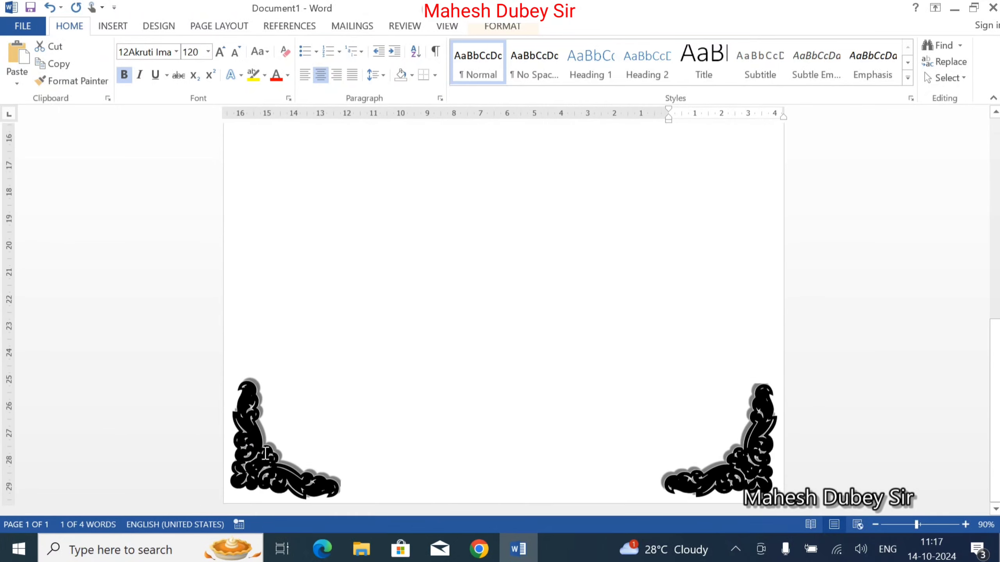
pyautogui.click(264, 457)
pyautogui.doubleClick(239, 381)
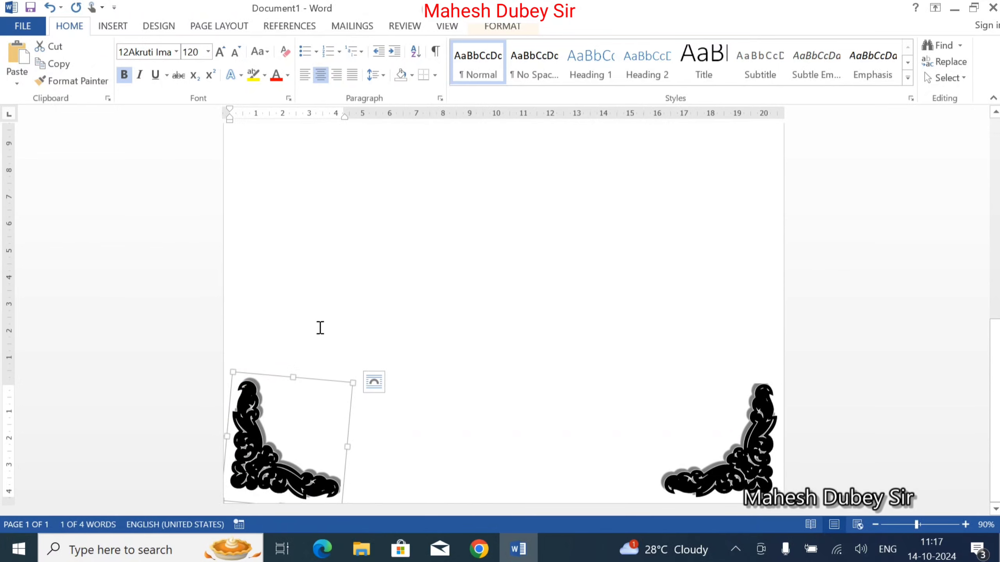
pyautogui.hotkey('ctrl', 'z')
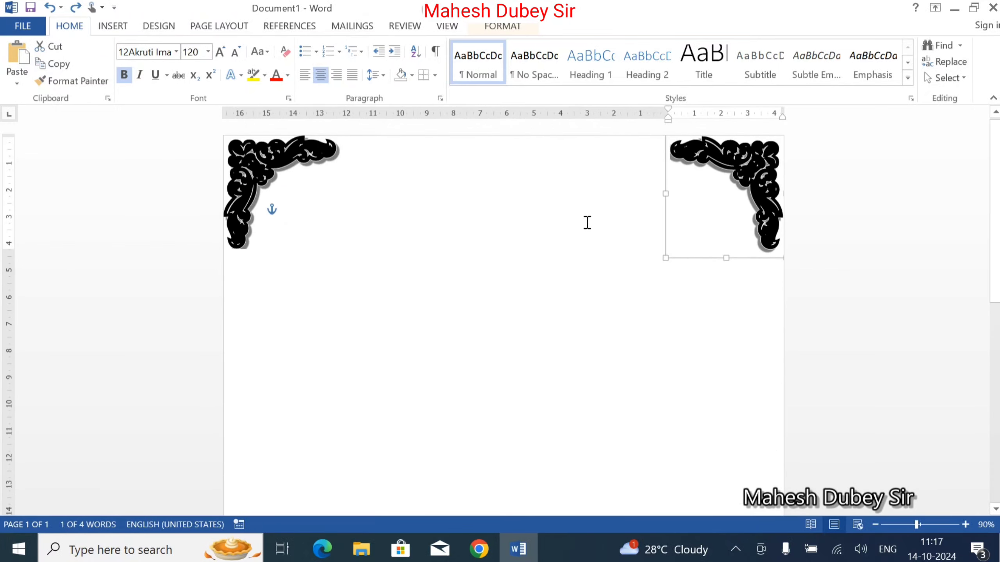
# Move the lower-left ornament slightly away from the page corner and straighten its tilted frame.
pyautogui.scroll(-10, 587, 223)
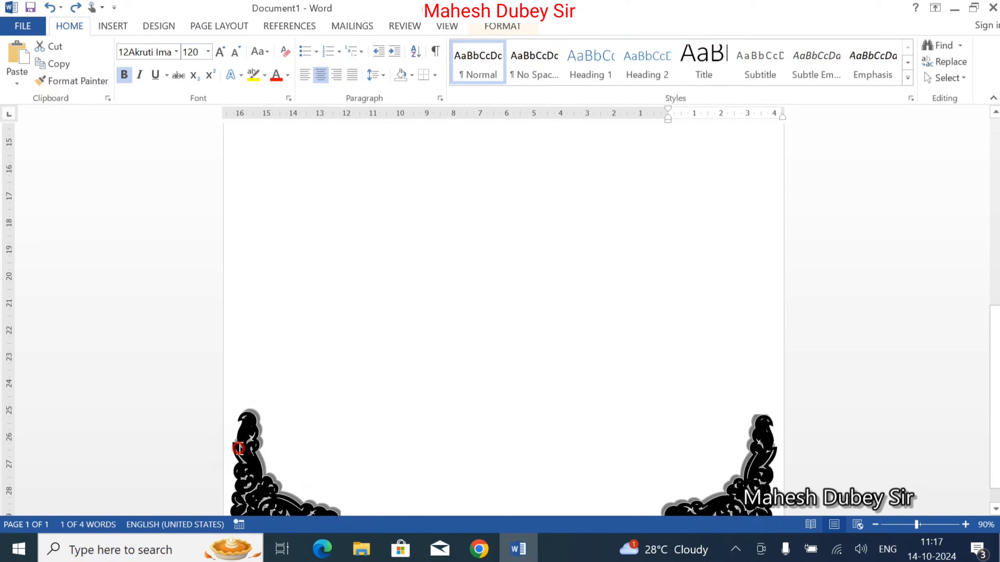
pyautogui.click(239, 448)
pyautogui.moveTo(285, 371); pyautogui.dragTo(288, 366)
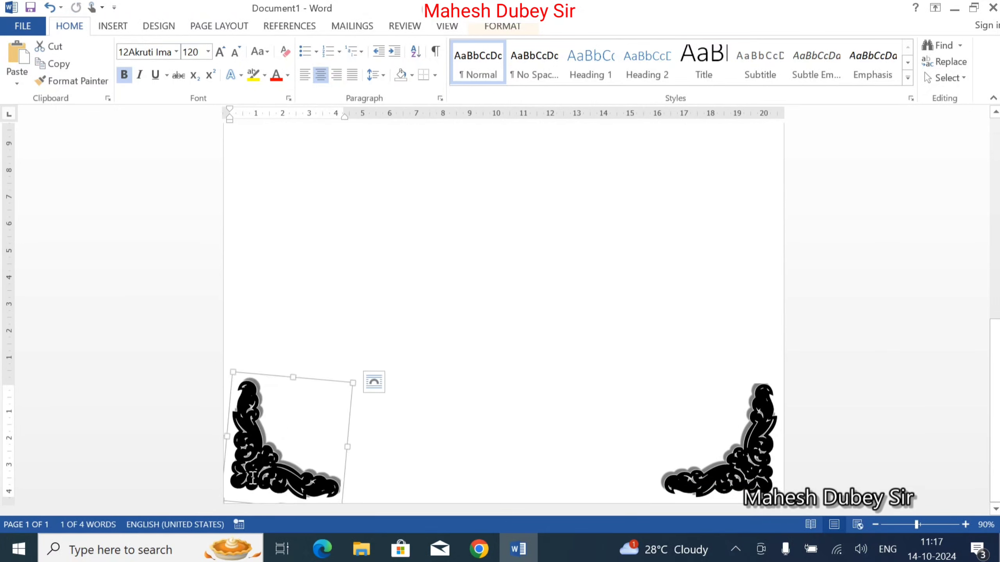
pyautogui.moveTo(309, 378); pyautogui.dragTo(330, 346)
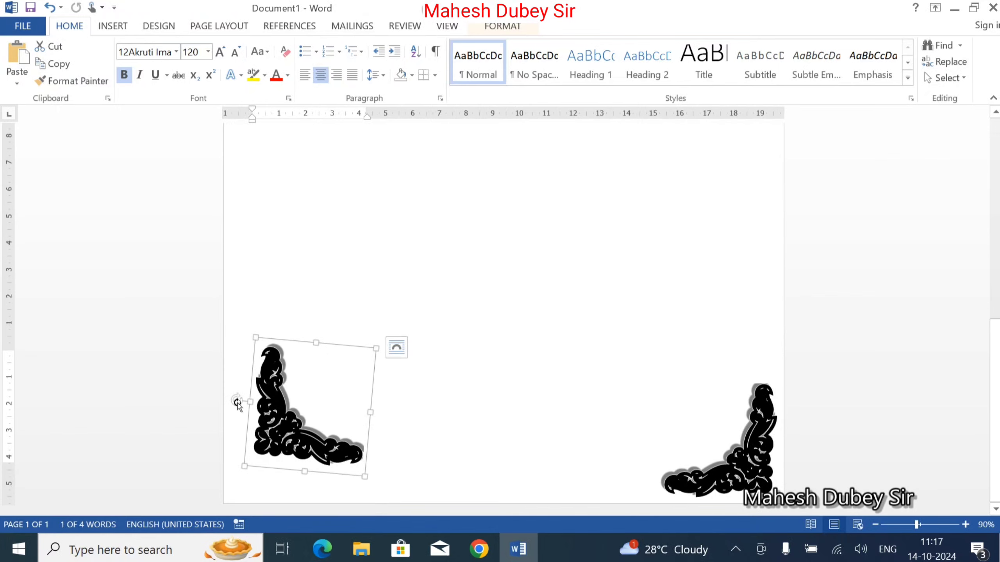
pyautogui.moveTo(236, 395); pyautogui.dragTo(235, 406)
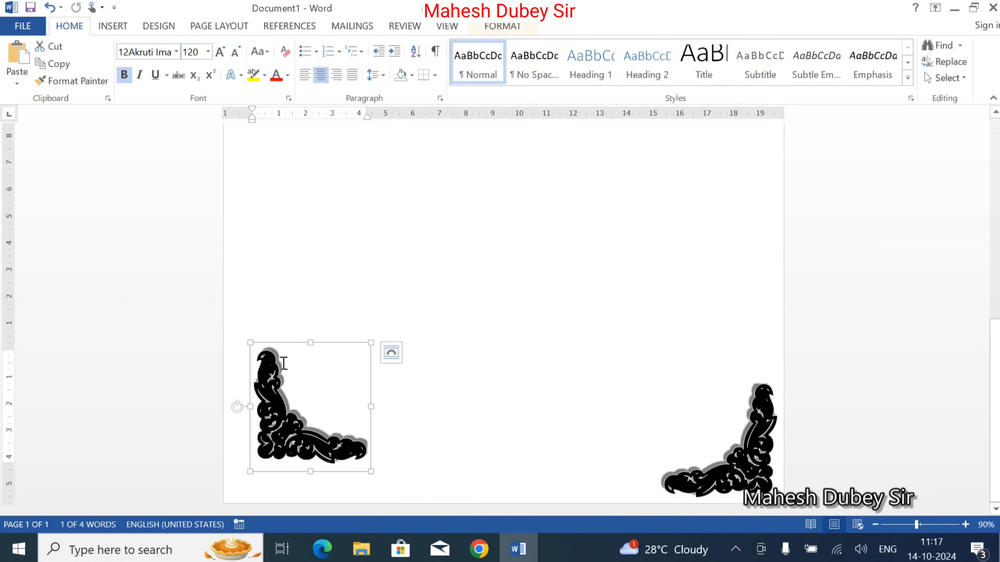
# Place the straightened ornament back in the page's lower-left corner and fine-tune it with small upward and leftward nudges.
pyautogui.moveTo(278, 345); pyautogui.dragTo(246, 382)
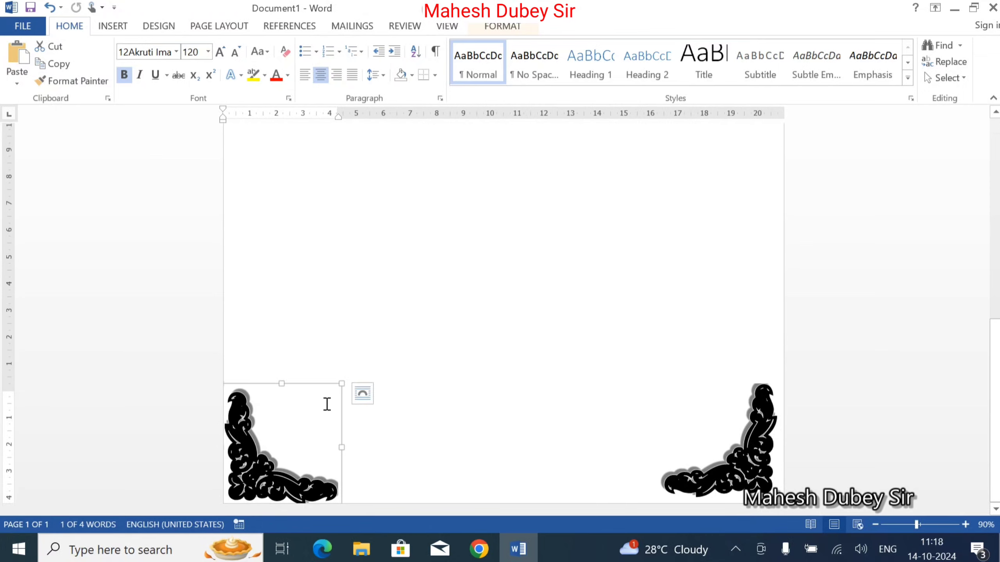
pyautogui.press('Up')
pyautogui.press('Up')
pyautogui.press('Up')
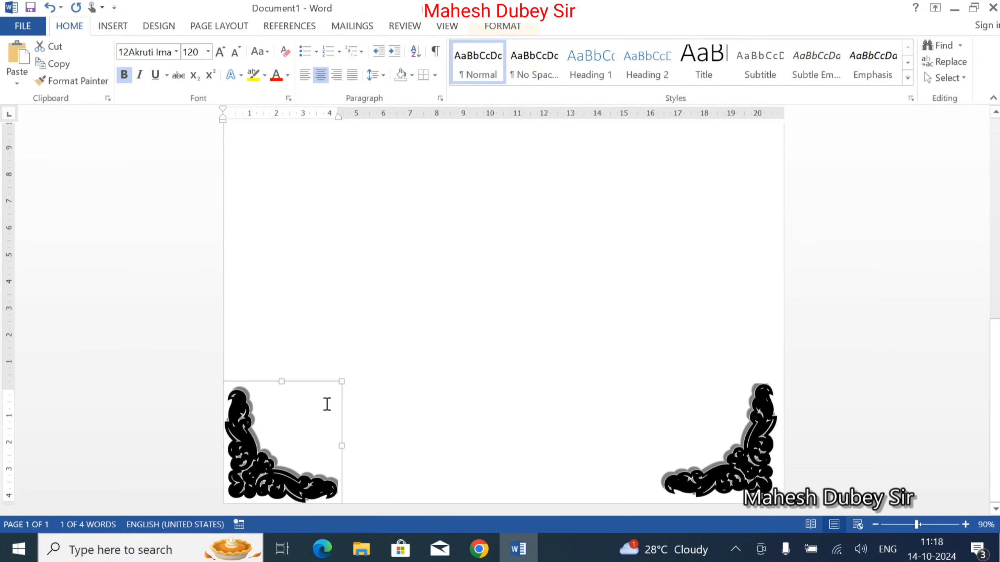
pyautogui.press('Left')
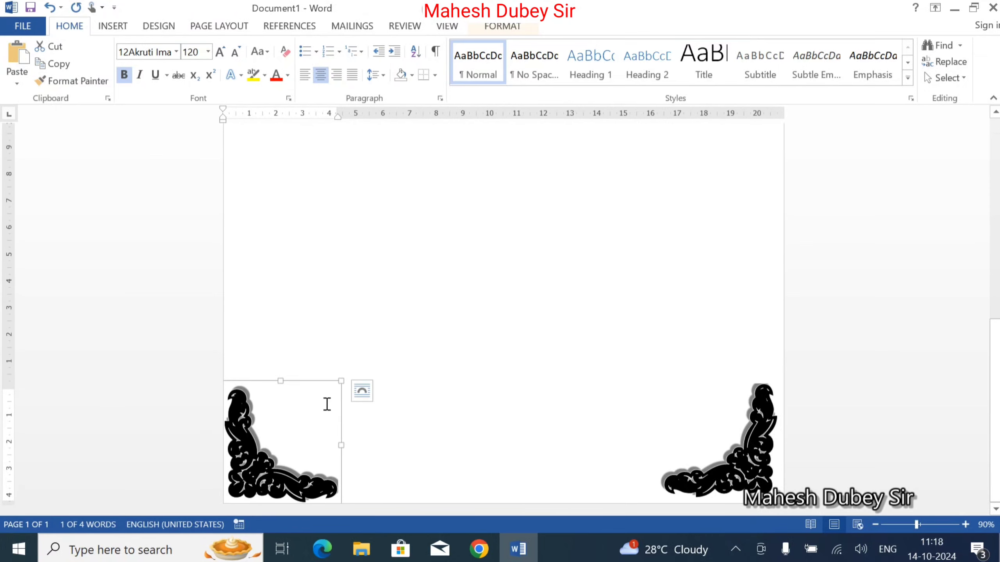
# Nudge the lower-left ornament slightly down into the page corner and compare it with the lower-right one.
pyautogui.press('Down')
pyautogui.click(734, 471)
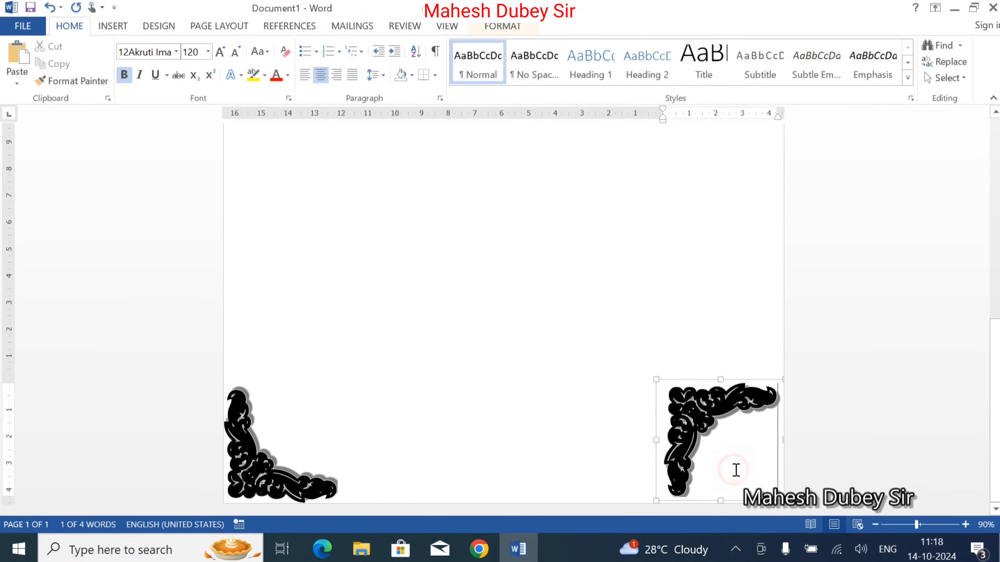
pyautogui.click(768, 375)
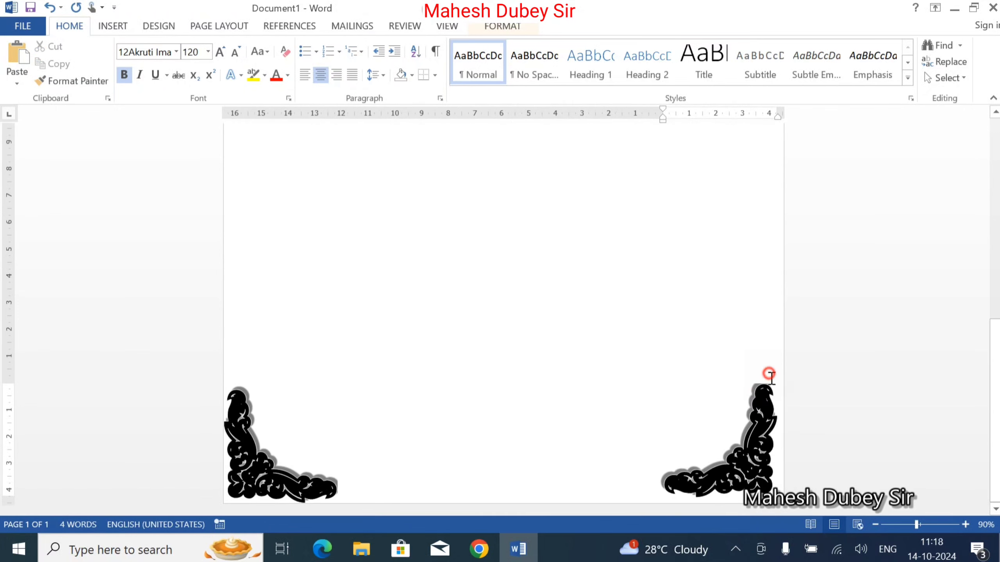
pyautogui.scroll(-10, 751, 362)
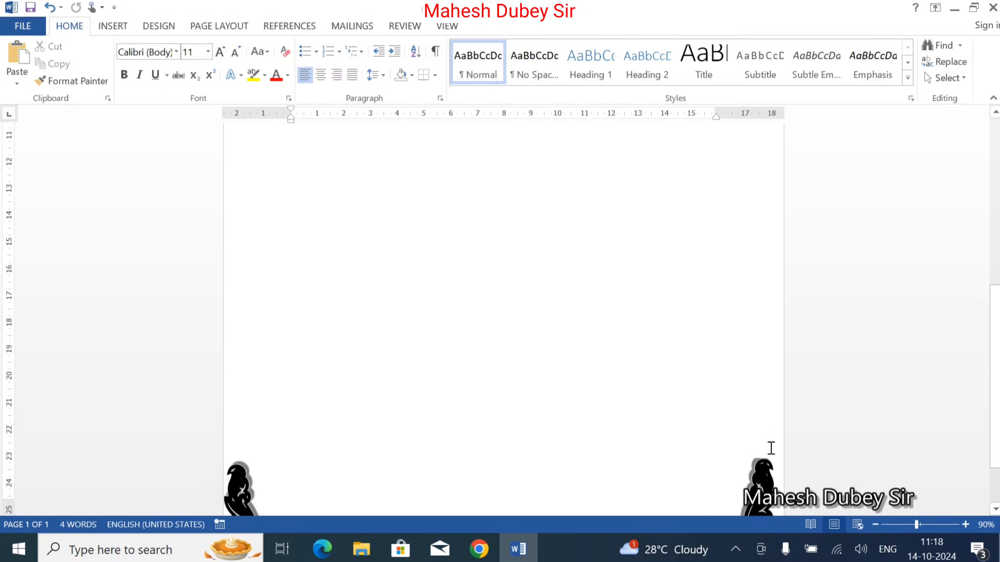
pyautogui.scroll(-2, 748, 452)
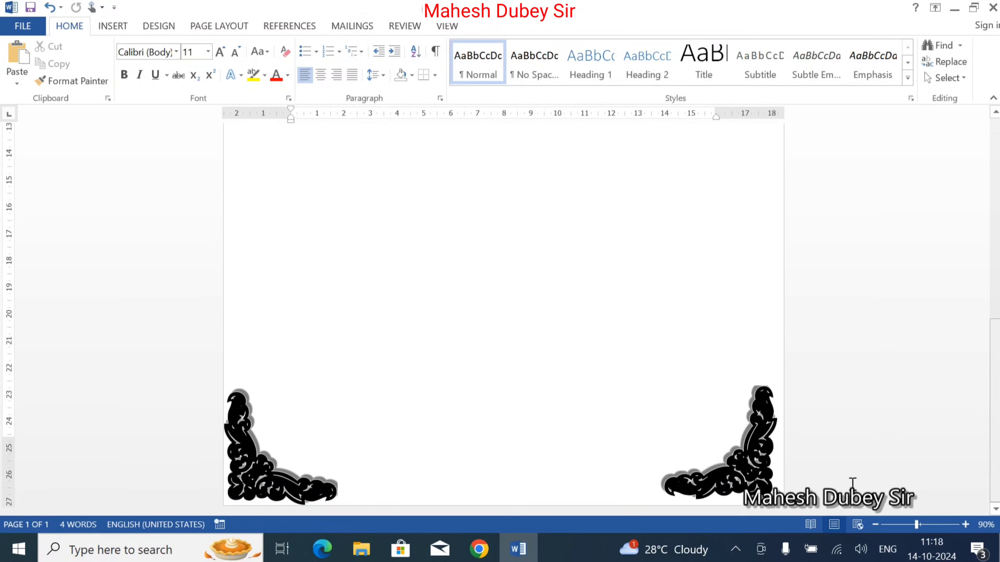
# Nudge the lower-right ornament right and slightly down so it sits flush in the page corner.
pyautogui.click(736, 471)
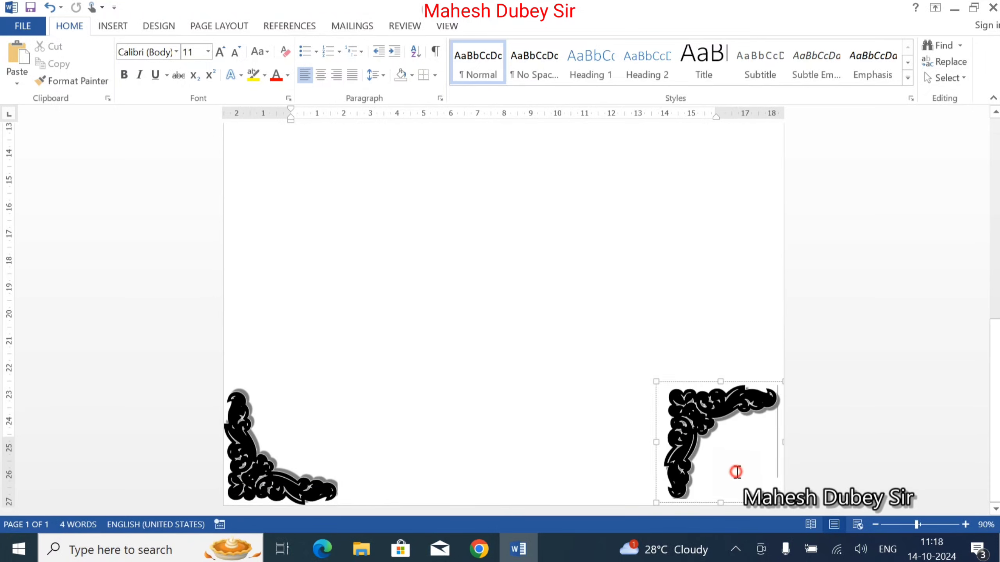
pyautogui.click(760, 504)
pyautogui.press('Right')
pyautogui.press('Right')
pyautogui.press('Right')
pyautogui.press('Right')
pyautogui.press('Right')
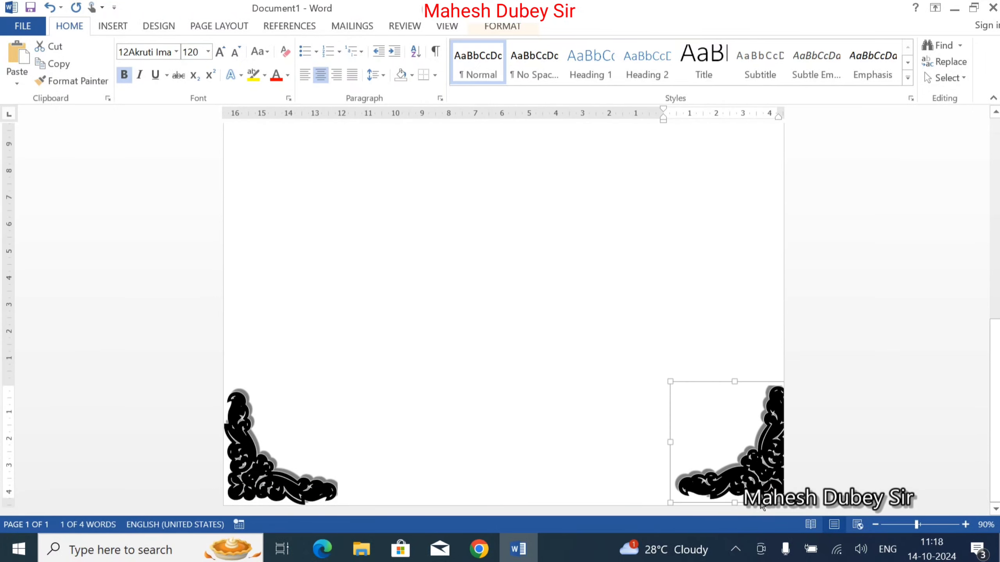
pyautogui.press('Left')
pyautogui.press('Left')
pyautogui.press('Left')
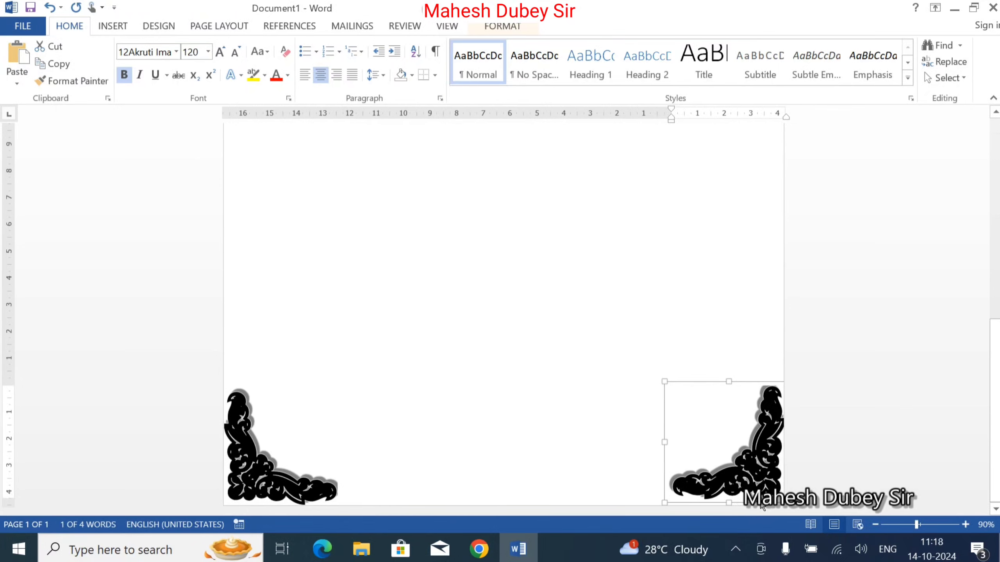
pyautogui.press('Down')
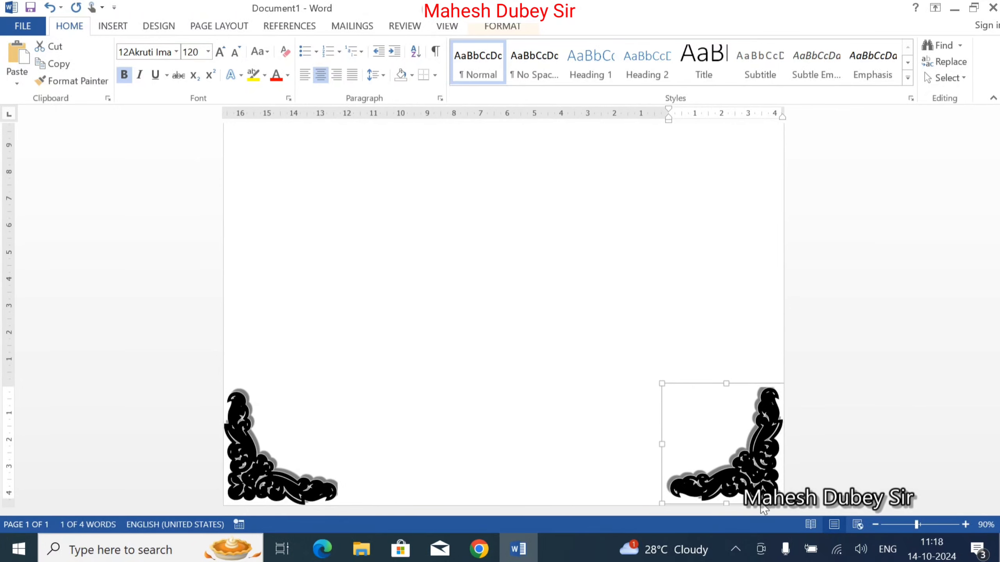
pyautogui.press('Down')
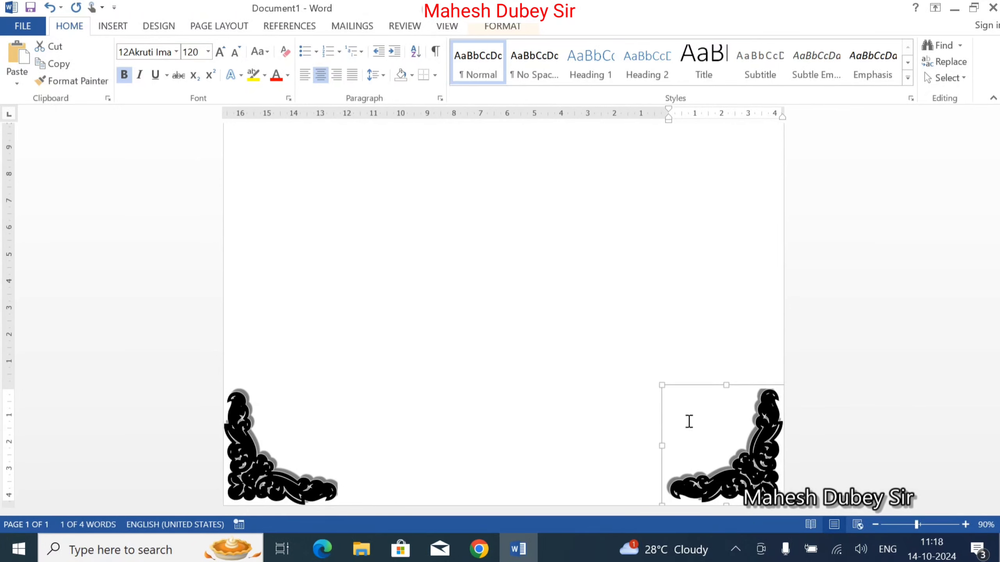
pyautogui.click(537, 328)
# Draw a straight horizontal line about 13 cm long between the two upper corner ornaments.
pyautogui.scroll(8, 480, 328)
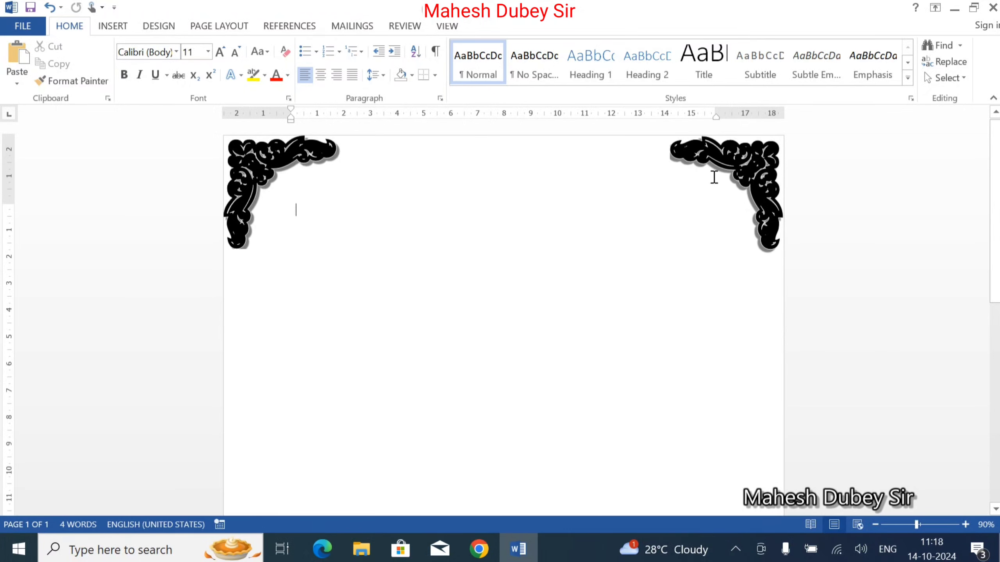
pyautogui.click(119, 27)
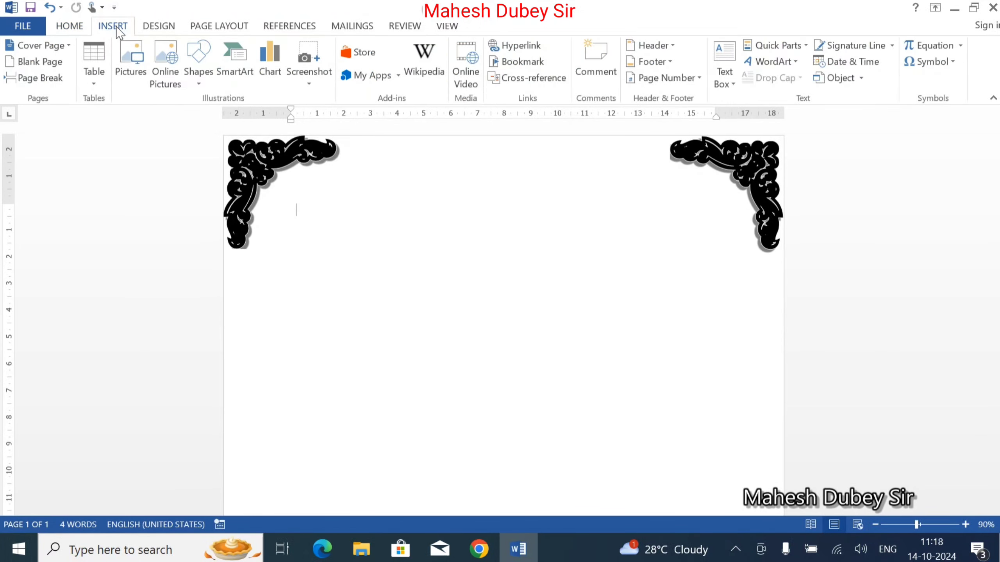
pyautogui.click(205, 82)
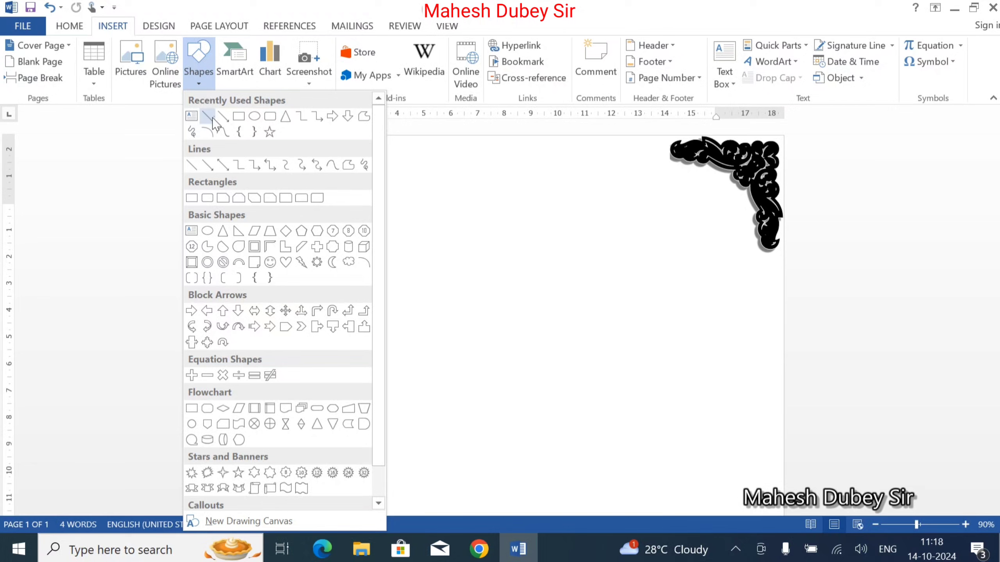
pyautogui.click(208, 117)
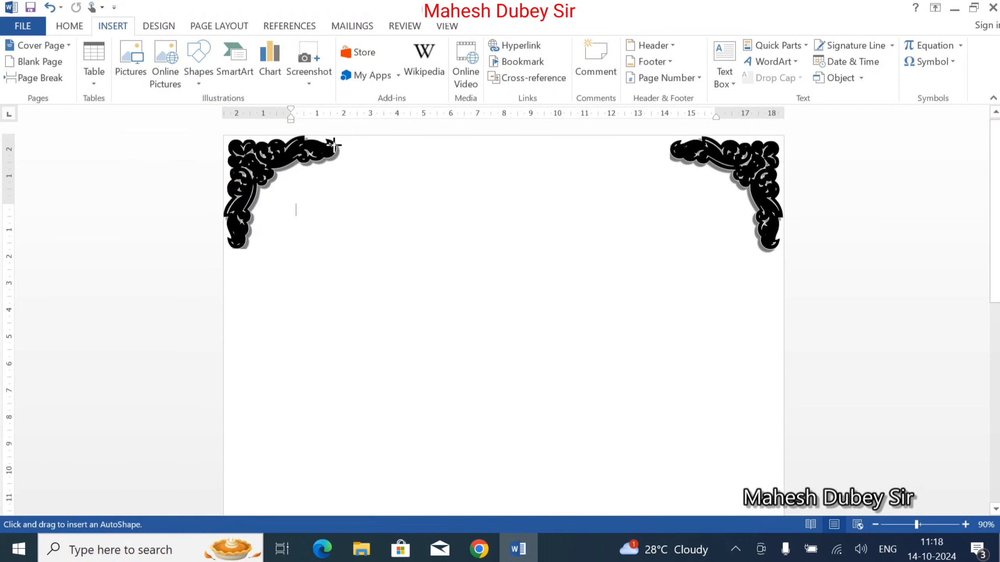
pyautogui.moveTo(332, 139); pyautogui.dragTo(679, 172)
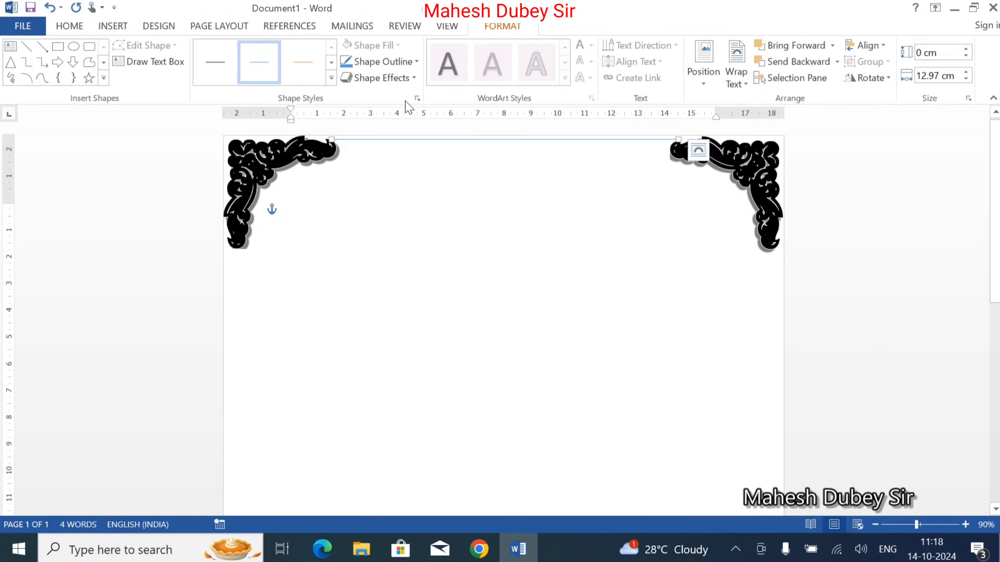
# Give the top line a thick outline weight and nudge it slightly down so it meets the ornament tips.
pyautogui.click(372, 60)
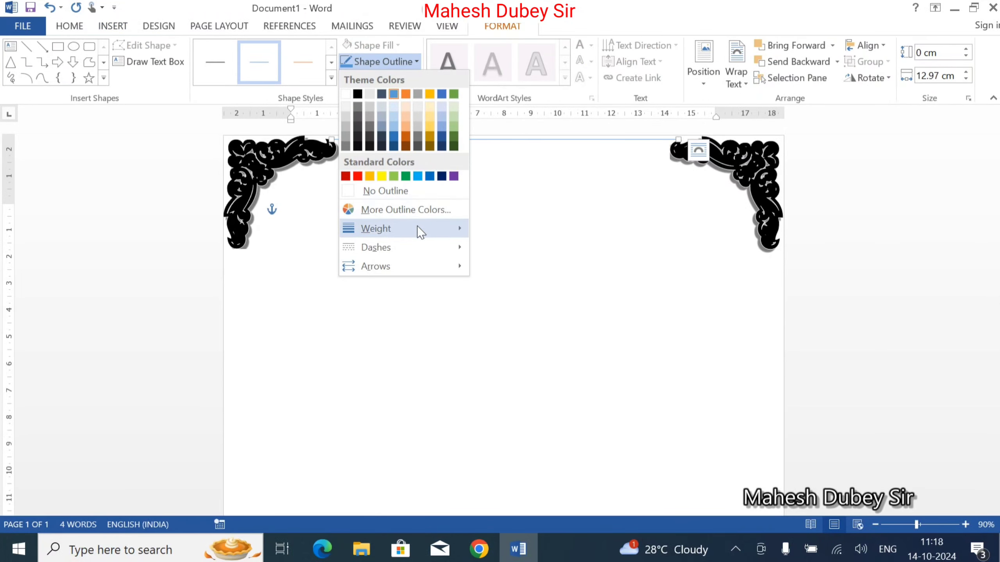
pyautogui.moveTo(420, 233)
pyautogui.click(556, 351)
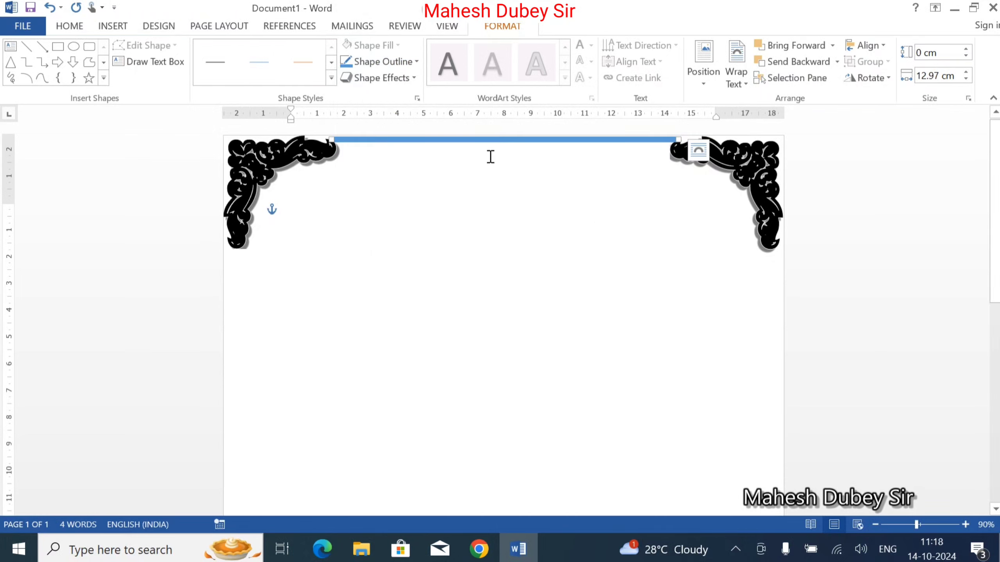
pyautogui.press('Down')
pyautogui.press('Down')
pyautogui.press('Down')
pyautogui.press('Down')
pyautogui.press('Down')
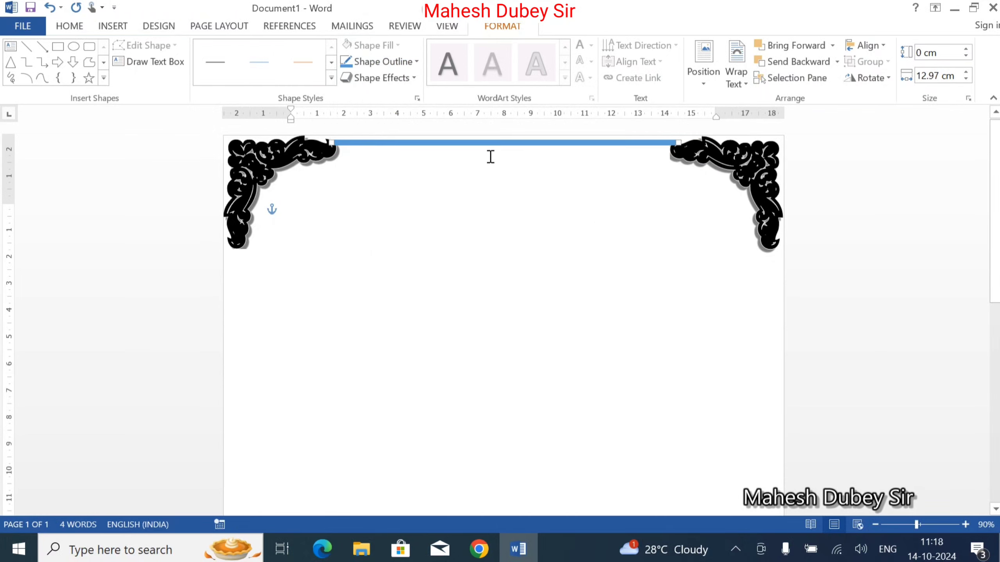
pyautogui.press('Down')
pyautogui.press('Down')
pyautogui.press('Down')
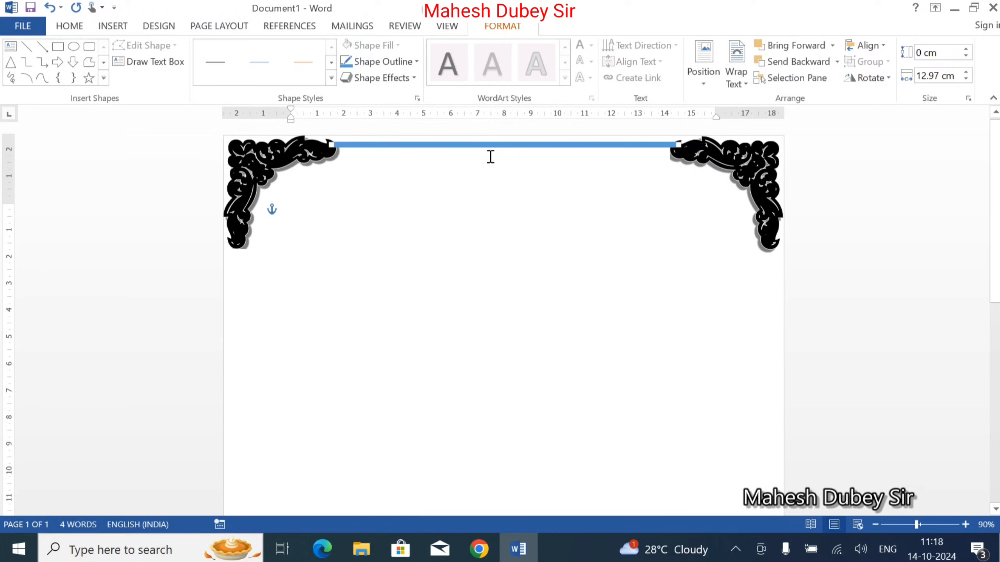
pyautogui.press('Up')
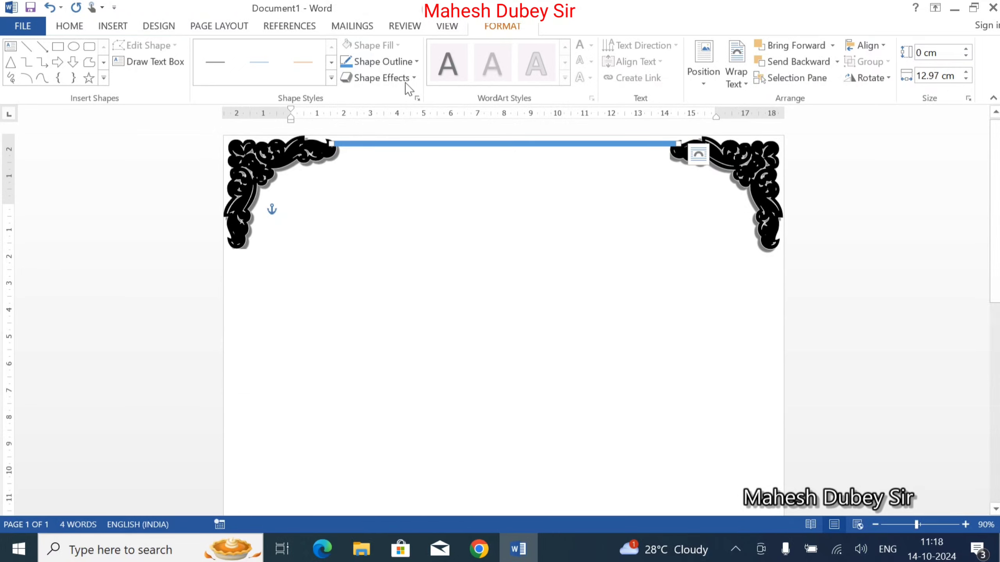
# Color the top line black and send it backward behind the ornaments.
pyautogui.click(381, 61)
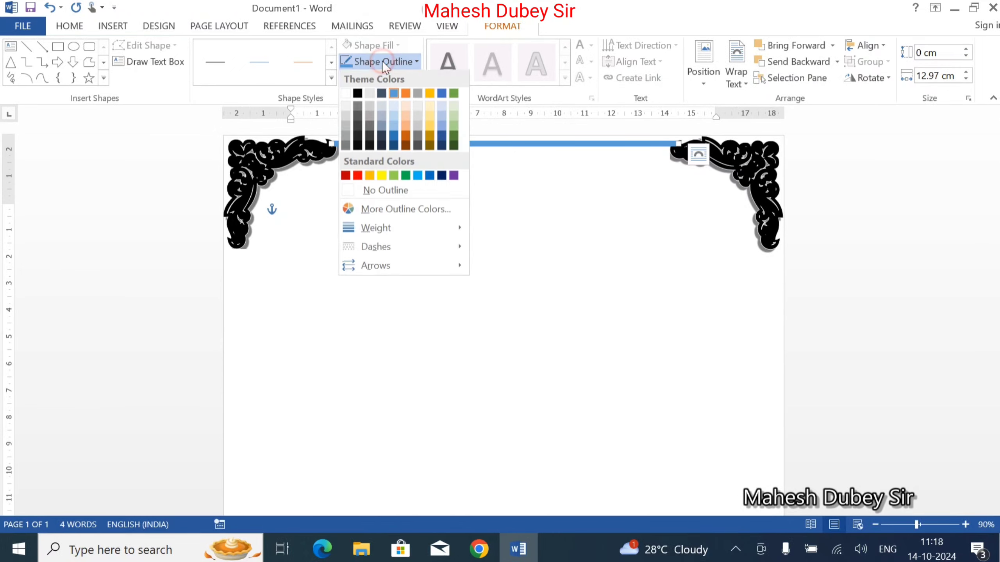
pyautogui.click(358, 94)
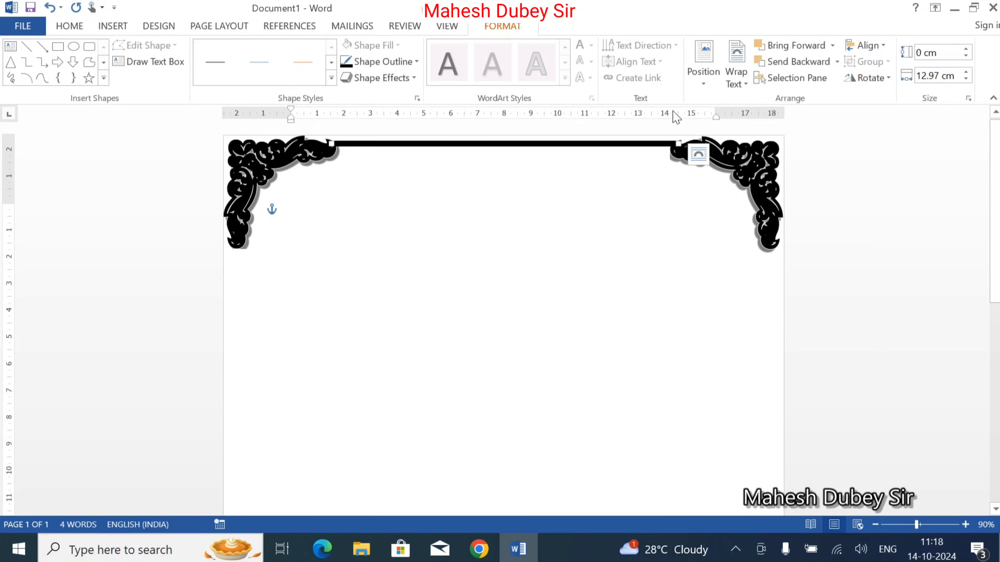
pyautogui.click(791, 62)
pyautogui.click(551, 256)
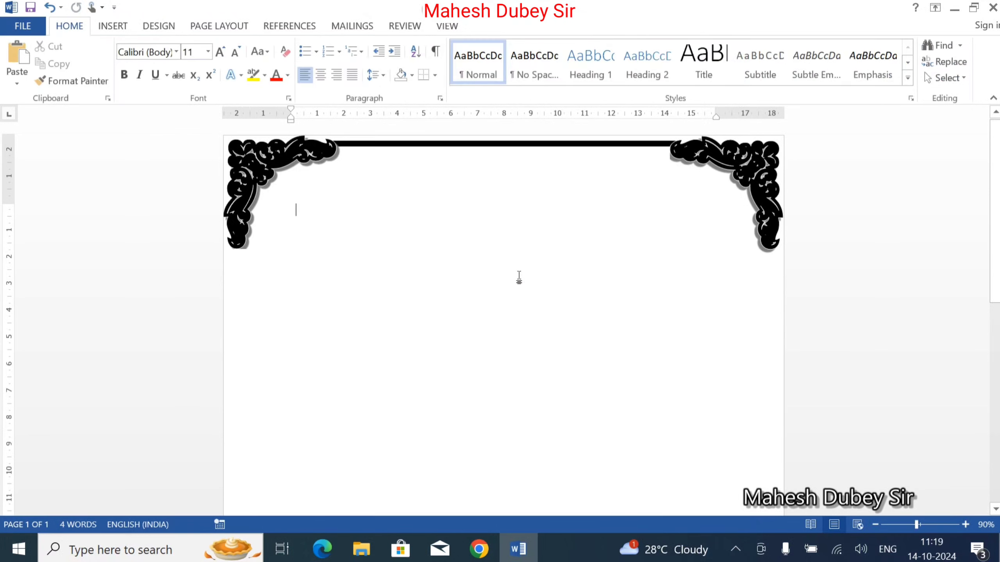
# Duplicate the black top line and place the copy in the empty area below it.
pyautogui.click(457, 145)
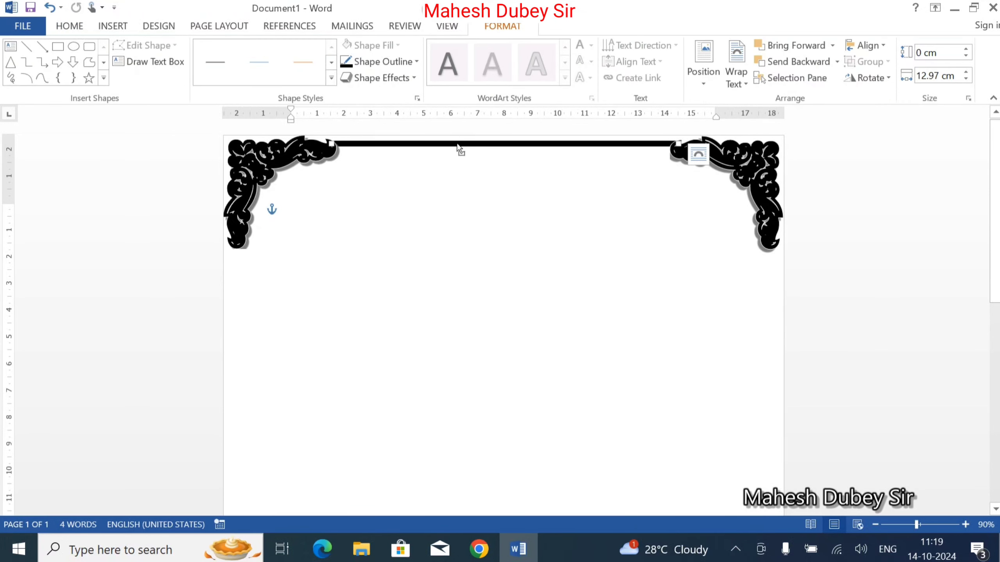
pyautogui.moveTo(455, 143); pyautogui.dragTo(453, 383)
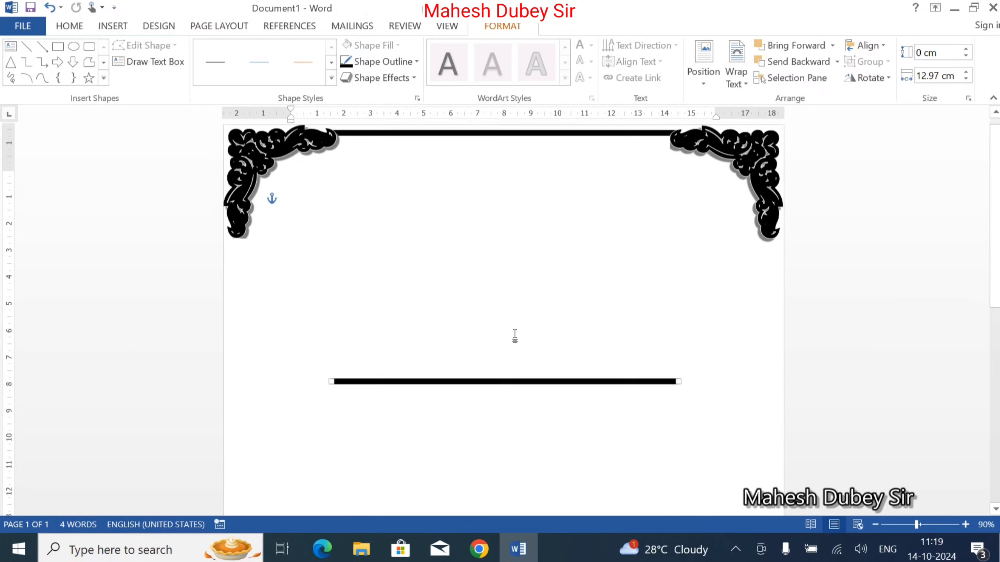
pyautogui.scroll(-5, 513, 337)
pyautogui.scroll(5, 511, 227)
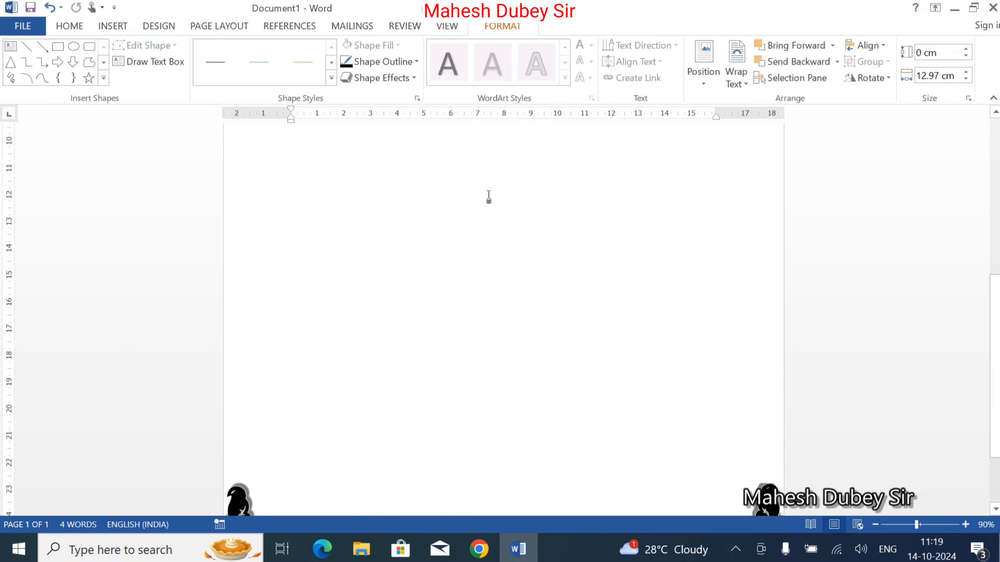
pyautogui.scroll(2, 514, 218)
pyautogui.moveTo(503, 261); pyautogui.dragTo(514, 545)
pyautogui.hotkey('ctrl', 'z')
pyautogui.scroll(-7, 558, 321)
pyautogui.scroll(4, 559, 268)
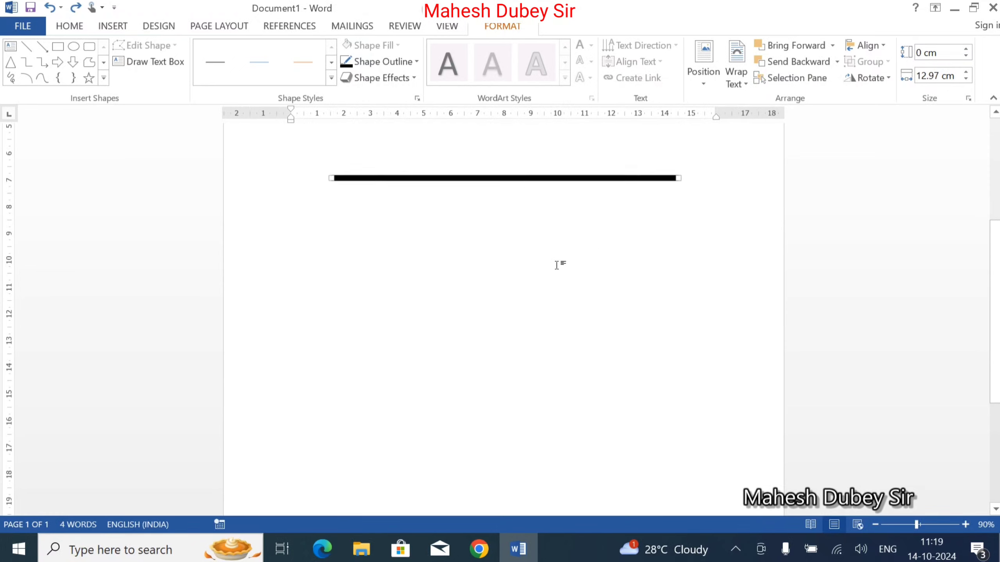
# Move the copied line down to the page's lower edge so it joins the two lower corner ornaments.
pyautogui.moveTo(537, 182); pyautogui.dragTo(531, 445)
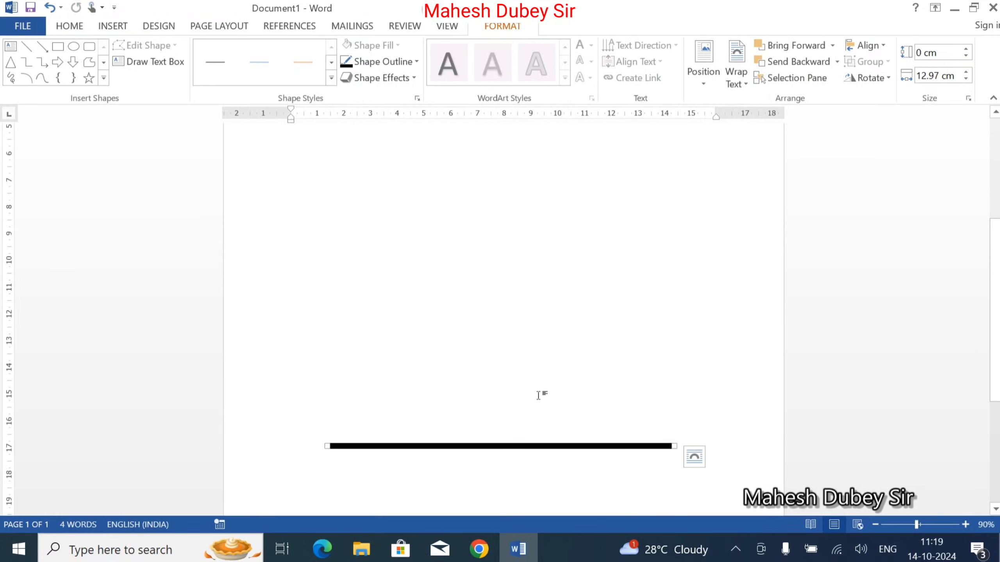
pyautogui.scroll(-6, 529, 296)
pyautogui.moveTo(522, 232); pyautogui.dragTo(531, 493)
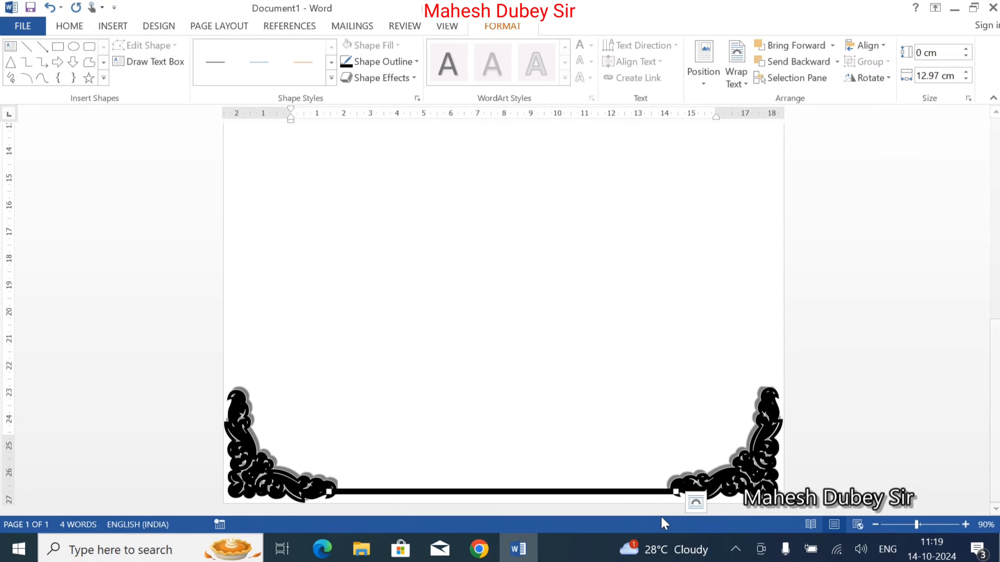
# Send the bottom line backward twice so it lies behind the lower ornaments.
pyautogui.click(795, 63)
pyautogui.click(794, 63)
pyautogui.click(520, 275)
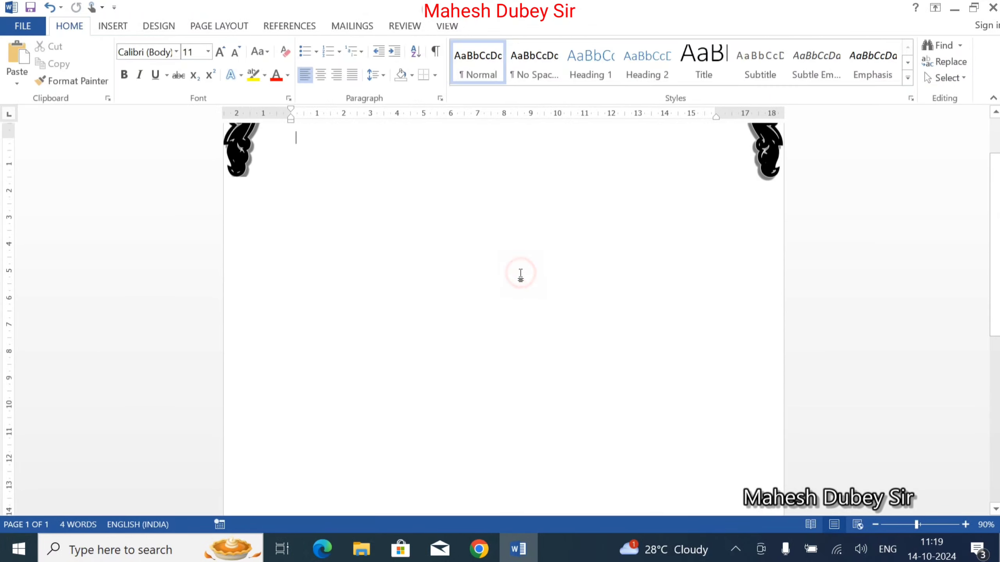
# Duplicate the top line again and place the copy in the middle of the page's upper area.
pyautogui.scroll(-3, 530, 319)
pyautogui.scroll(-5, 531, 322)
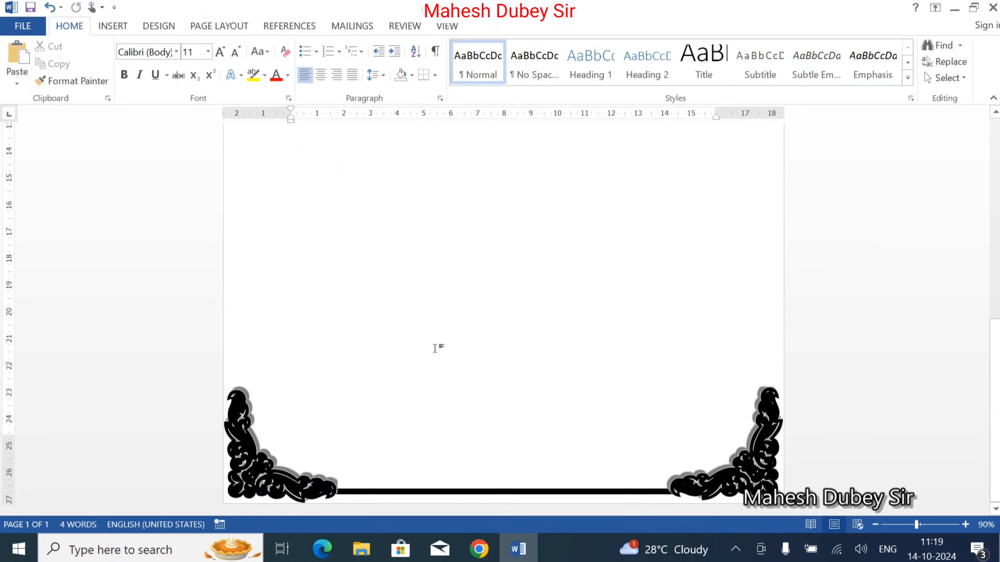
pyautogui.scroll(10, 369, 322)
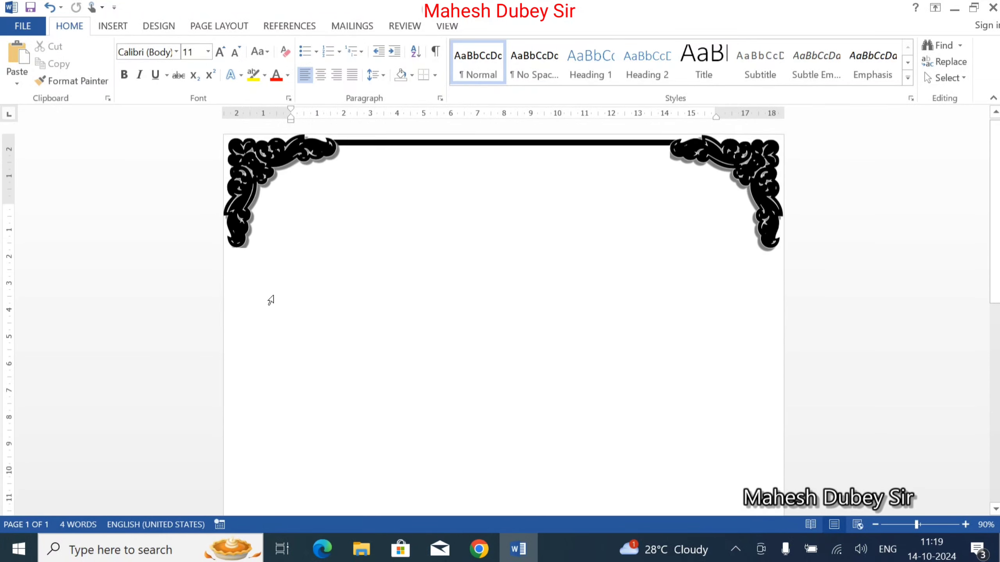
pyautogui.click(477, 144)
pyautogui.moveTo(477, 143); pyautogui.dragTo(464, 349)
# Rotate the copied line left 90° and place it along the page's left edge, starting at the upper-left ornament's tip.
pyautogui.click(506, 26)
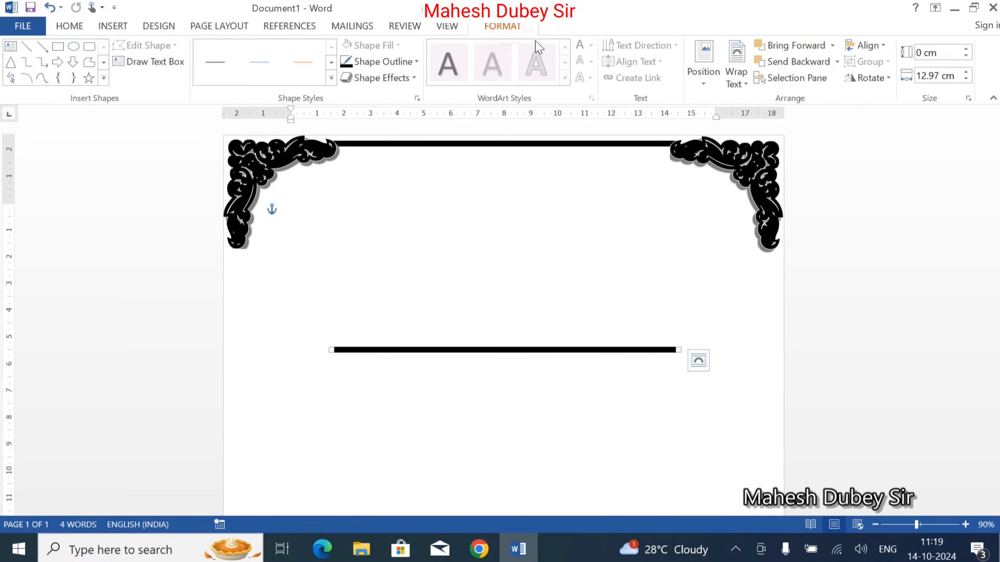
pyautogui.click(876, 79)
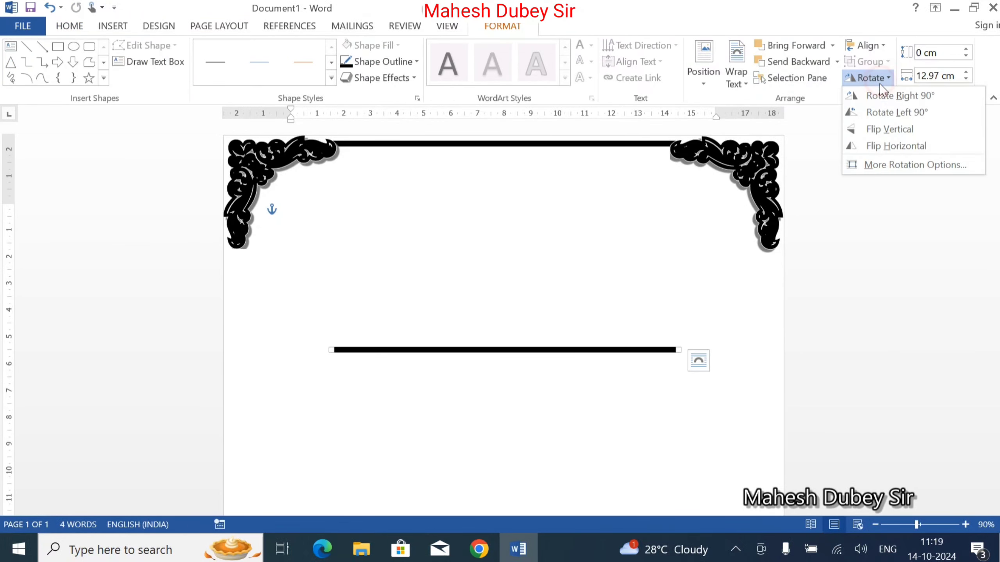
pyautogui.click(880, 114)
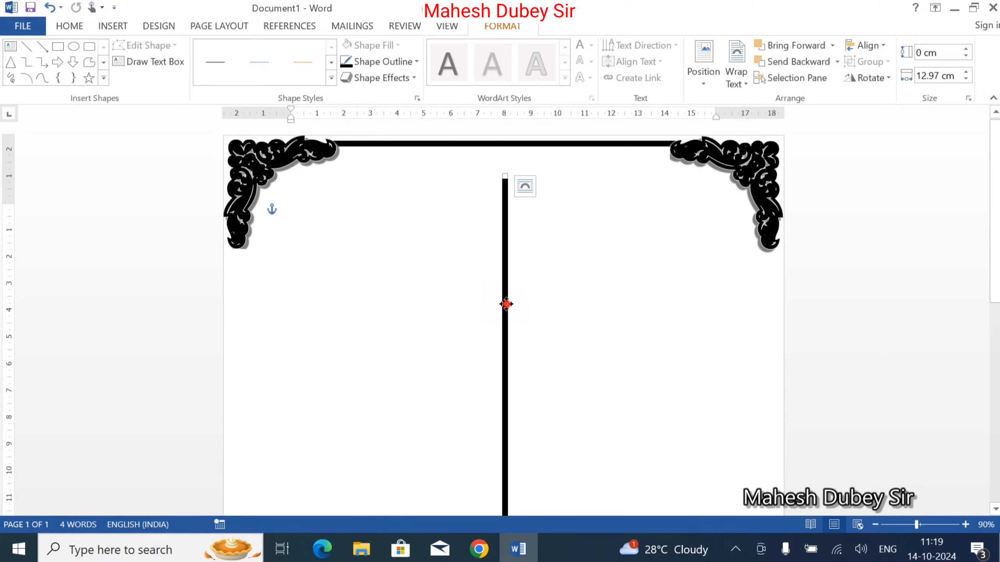
pyautogui.moveTo(506, 304); pyautogui.dragTo(234, 367)
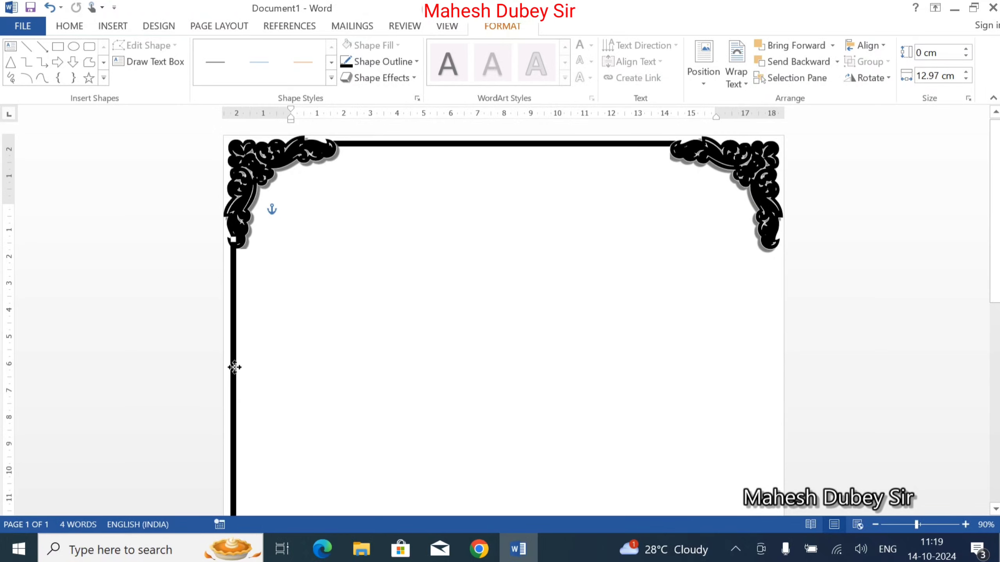
# Extend the left-edge line down to the lower-left ornament, about 23.08 cm long, and nudge it slightly right.
pyautogui.keyDown('ctrl'); pyautogui.scroll(-7, 263, 368); pyautogui.keyUp('ctrl')
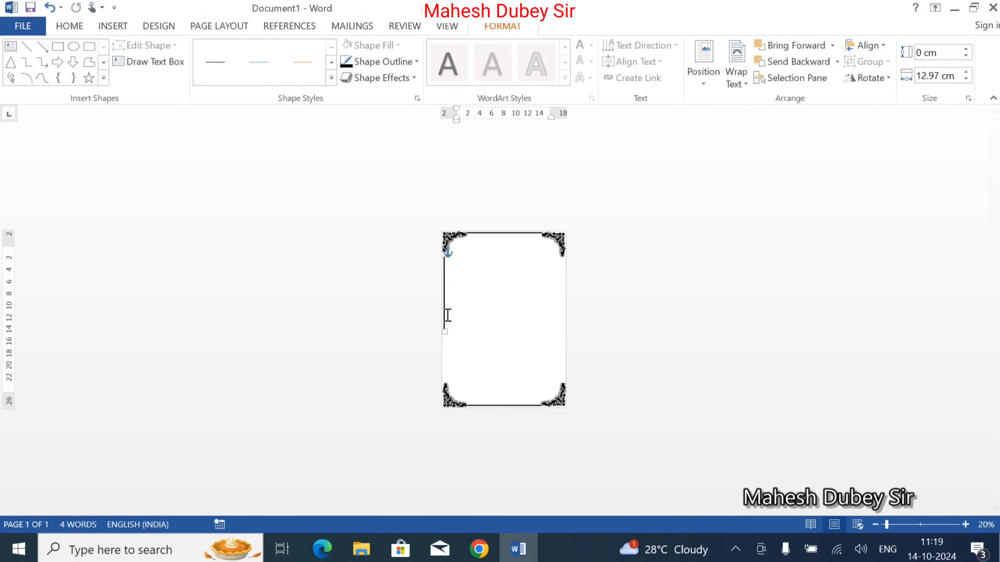
pyautogui.moveTo(445, 332); pyautogui.dragTo(449, 390)
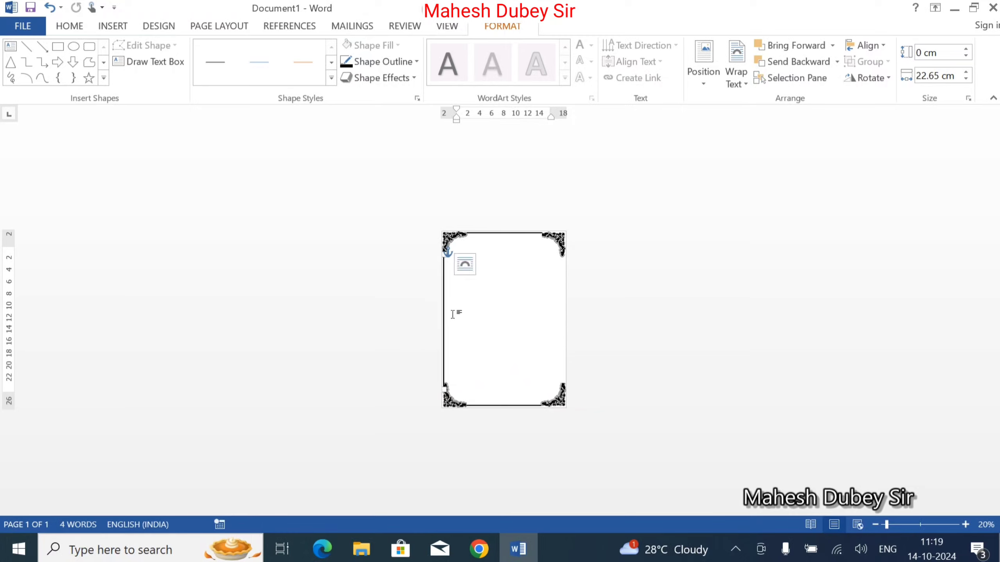
pyautogui.hotkey('ctrl', 'z')
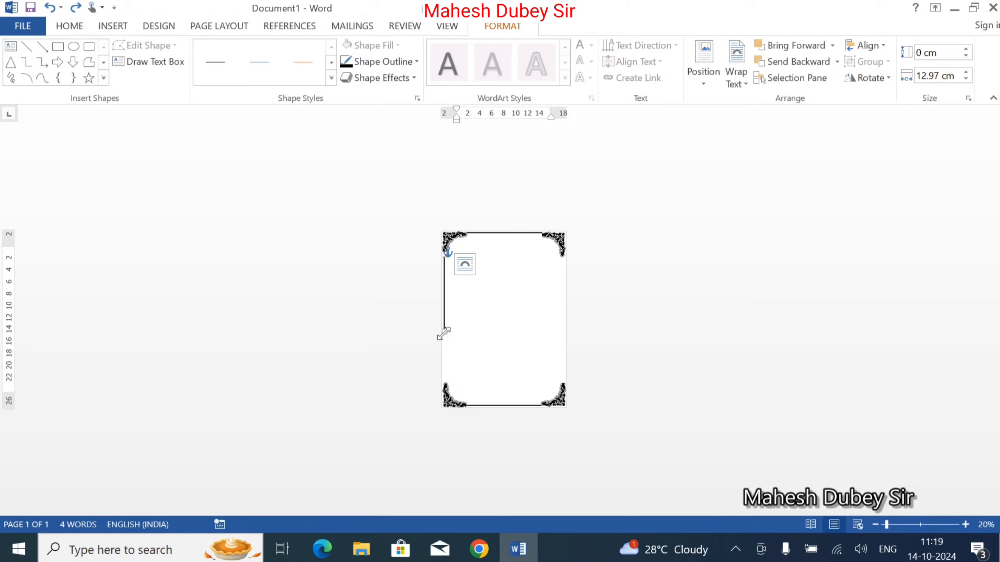
pyautogui.moveTo(444, 333); pyautogui.dragTo(455, 392)
pyautogui.press('Right')
pyautogui.press('Right')
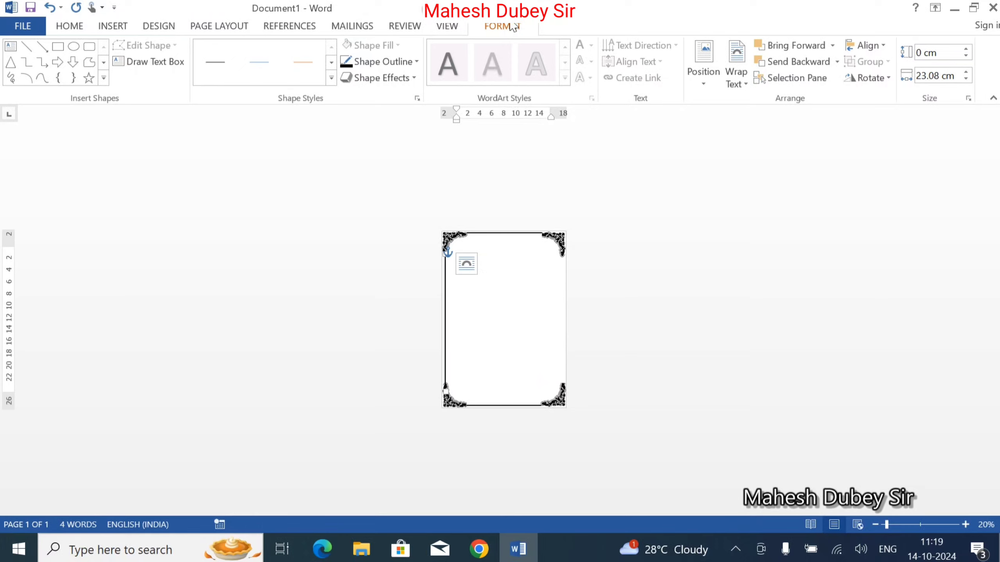
# Send the left-edge line backward and place a duplicate of it near the page's right side.
pyautogui.click(786, 63)
pyautogui.moveTo(446, 327); pyautogui.dragTo(549, 302)
pyautogui.click(629, 314)
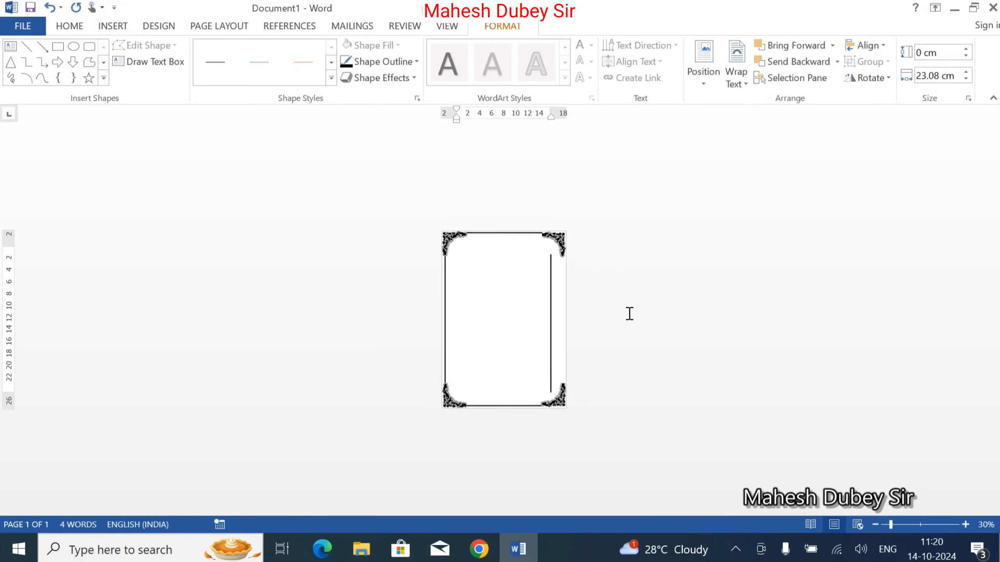
# Nudge the duplicated vertical line right until it meets the right-hand corner ornaments, and send it backward.
pyautogui.scroll(6, 630, 314)
pyautogui.click(713, 297)
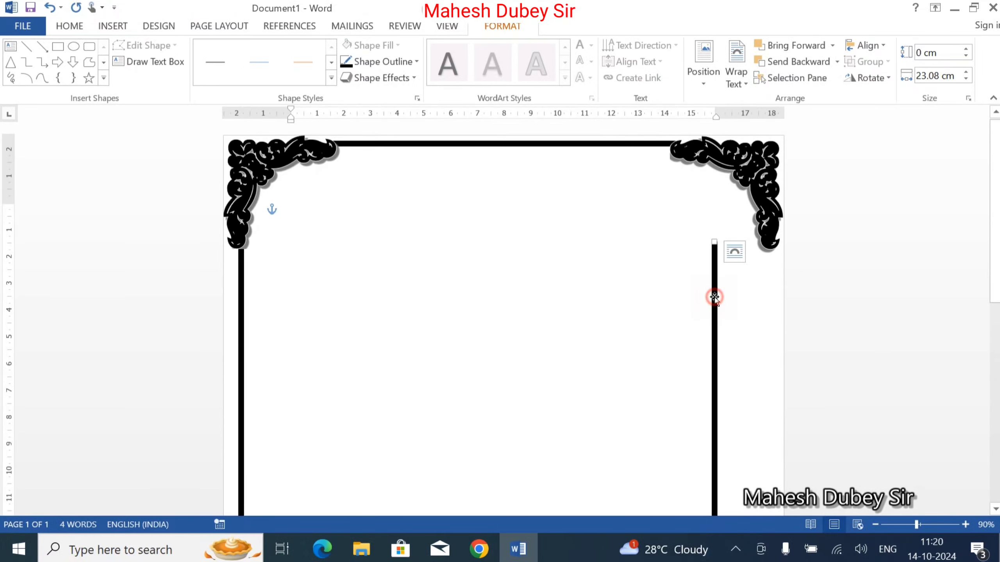
pyautogui.press('Right')
pyautogui.press('Right')
pyautogui.press('Right')
pyautogui.press('Right')
pyautogui.press('Right')
pyautogui.press('Right')
pyautogui.press('Right')
pyautogui.press('Right')
pyautogui.press('Right')
pyautogui.press('Right')
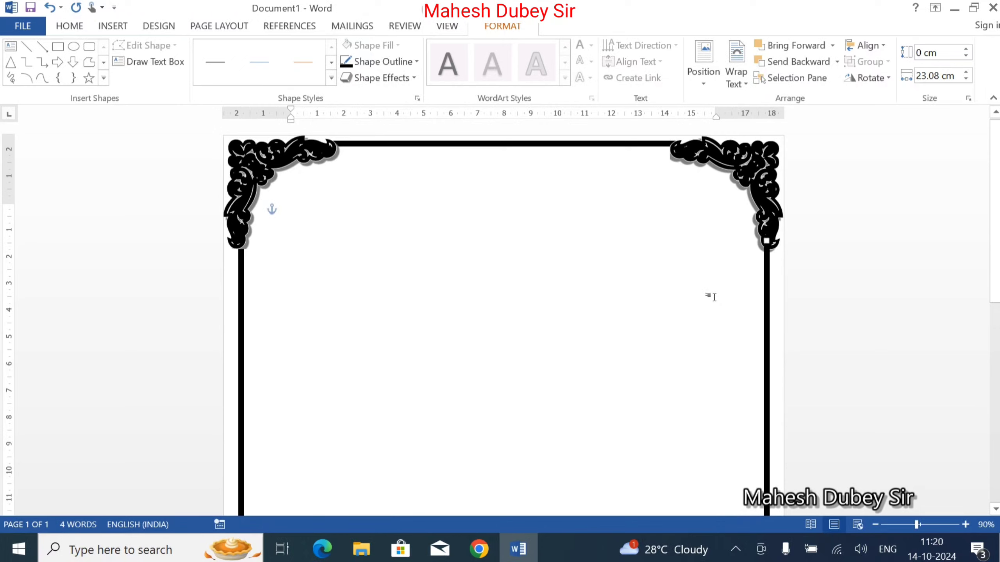
pyautogui.hotkey('ctrl', 'Right')
pyautogui.hotkey('ctrl', 'Right')
pyautogui.hotkey('ctrl', 'Right')
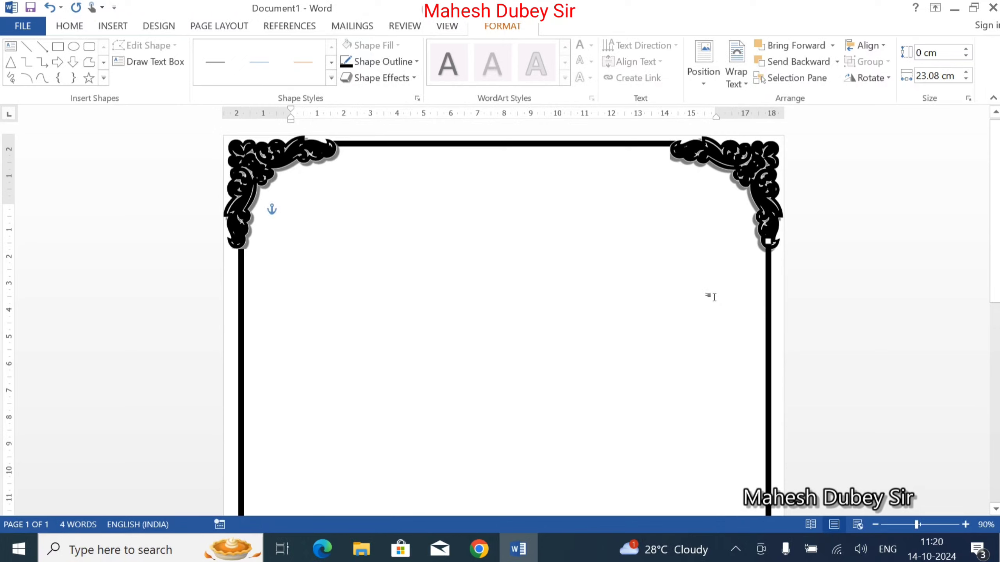
pyautogui.click(805, 60)
pyautogui.click(297, 467)
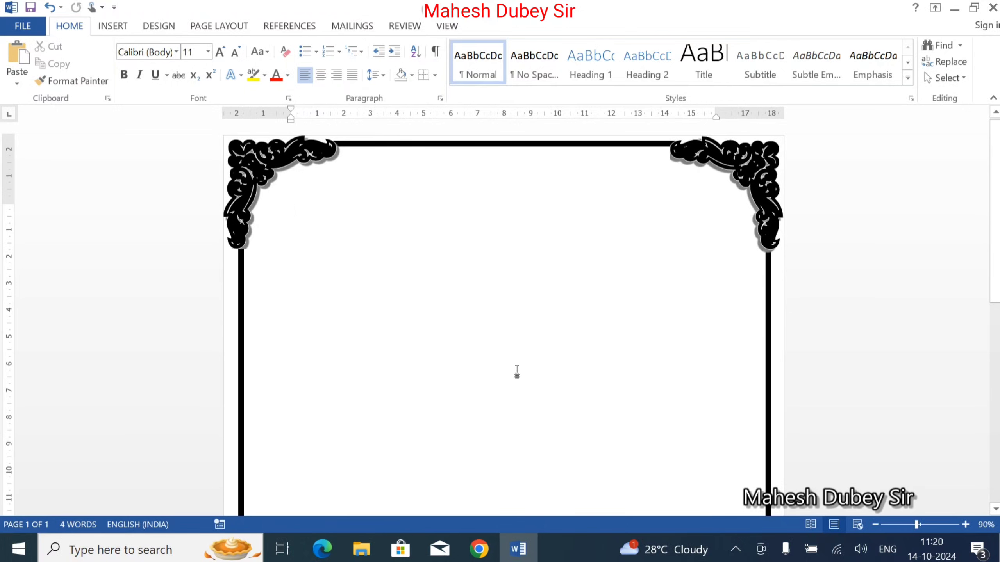
# Examine the finished page border in the print preview and return to the document.
pyautogui.scroll(-1, 269, 163)
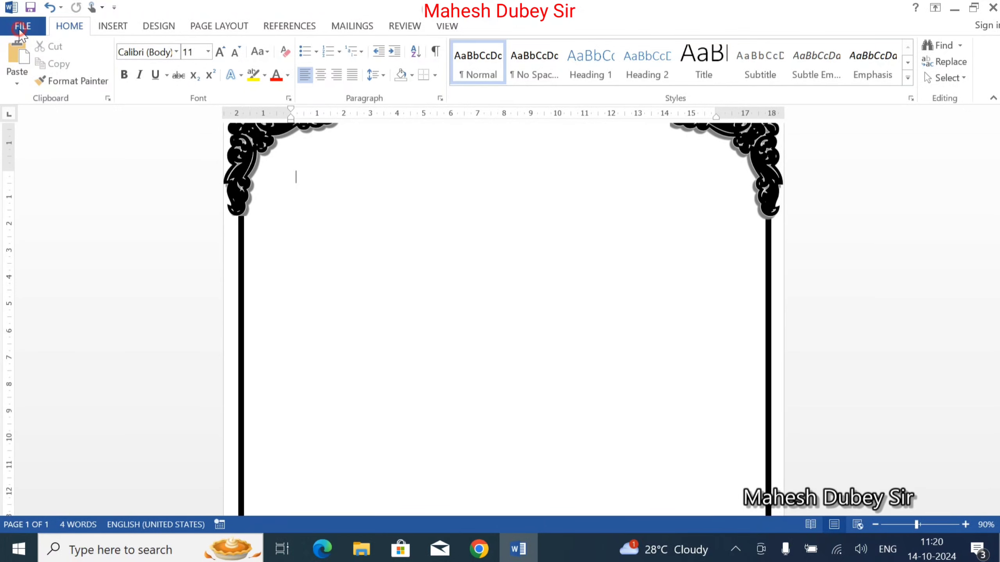
pyautogui.click(20, 28)
pyautogui.click(62, 183)
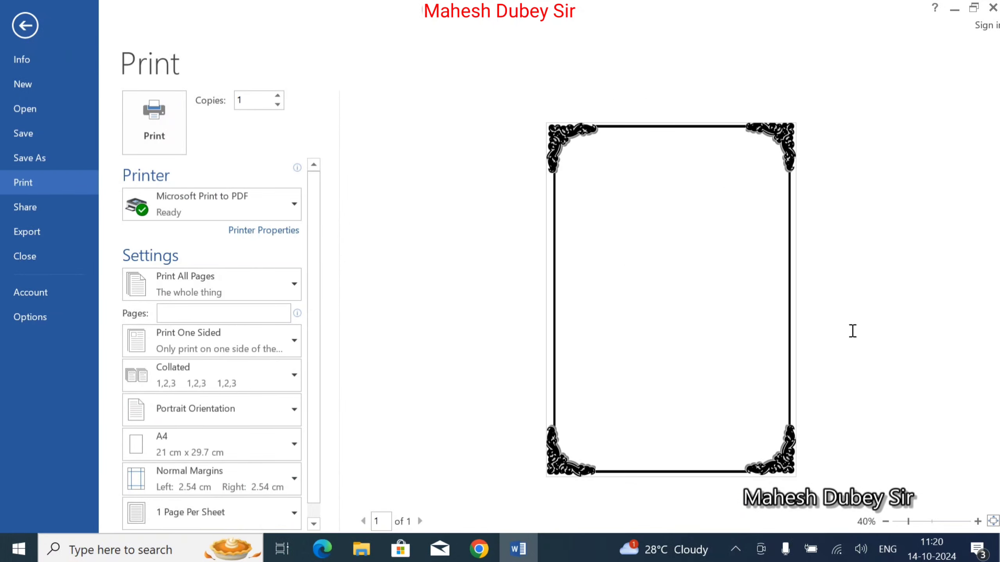
pyautogui.press('Escape')
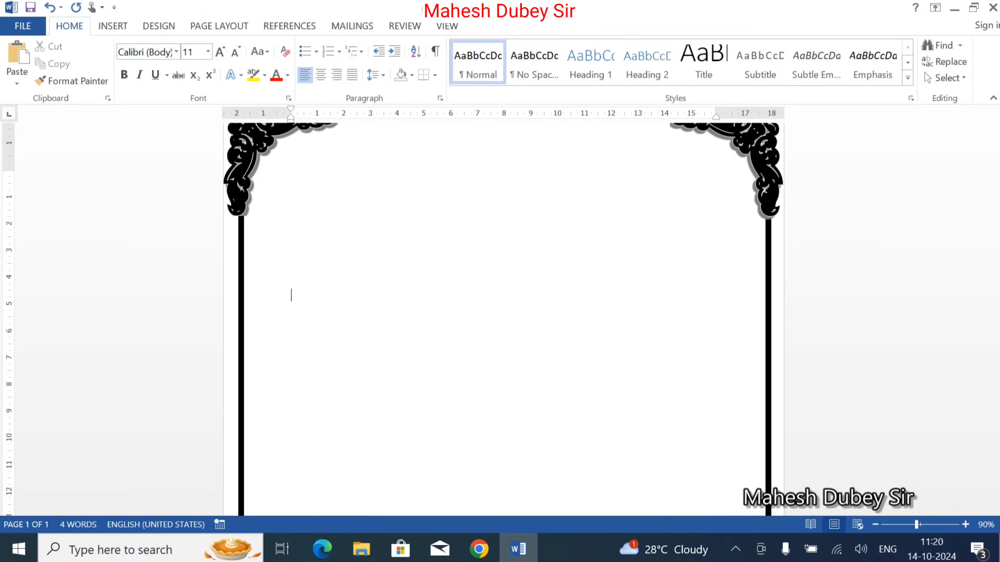
# Add empty lines below the first page's text until the text cursor is on a new second page.
pyautogui.scroll(-10, 290, 292)
pyautogui.scroll(-10, 504, 316)
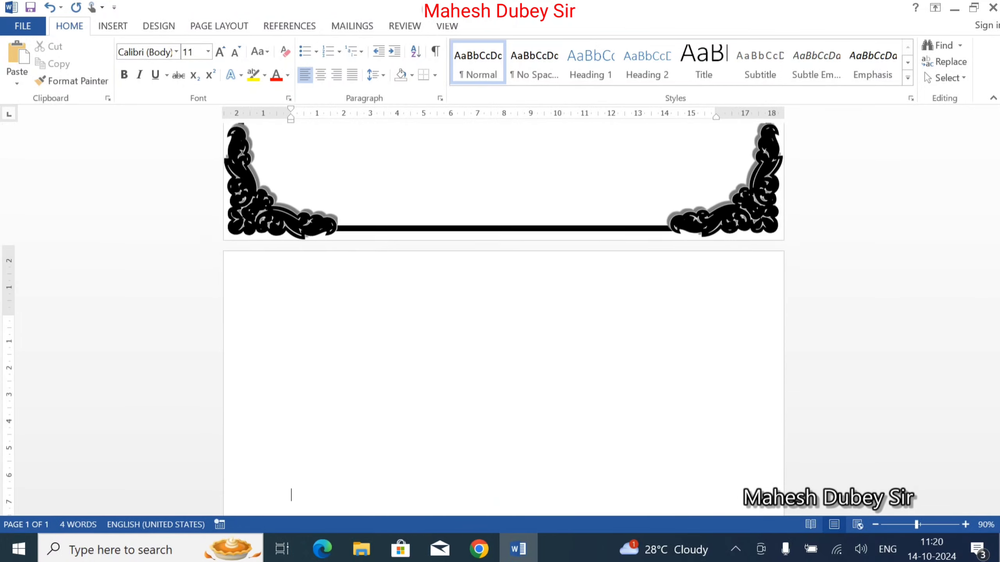
pyautogui.scroll(-2, 623, 356)
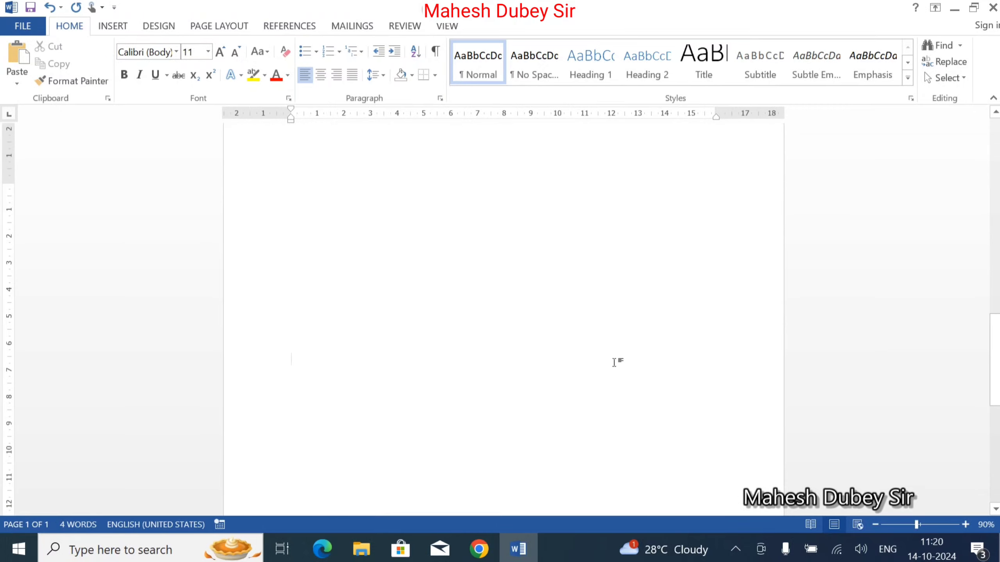
pyautogui.scroll(1, 615, 363)
# Insert the stepped corner symbol with character code 0065 from the 12Akruti Image font on the second page.
pyautogui.click(114, 26)
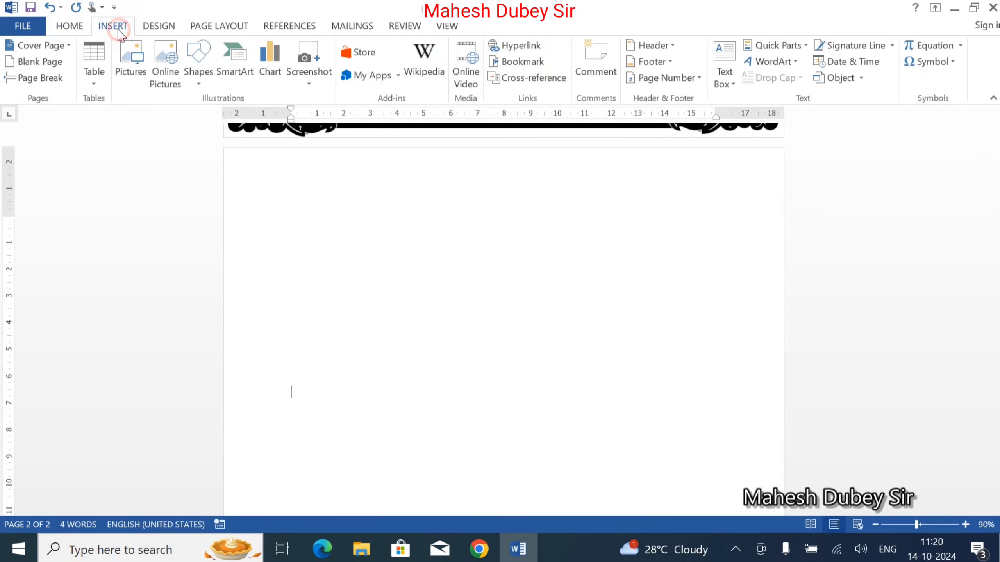
pyautogui.click(928, 61)
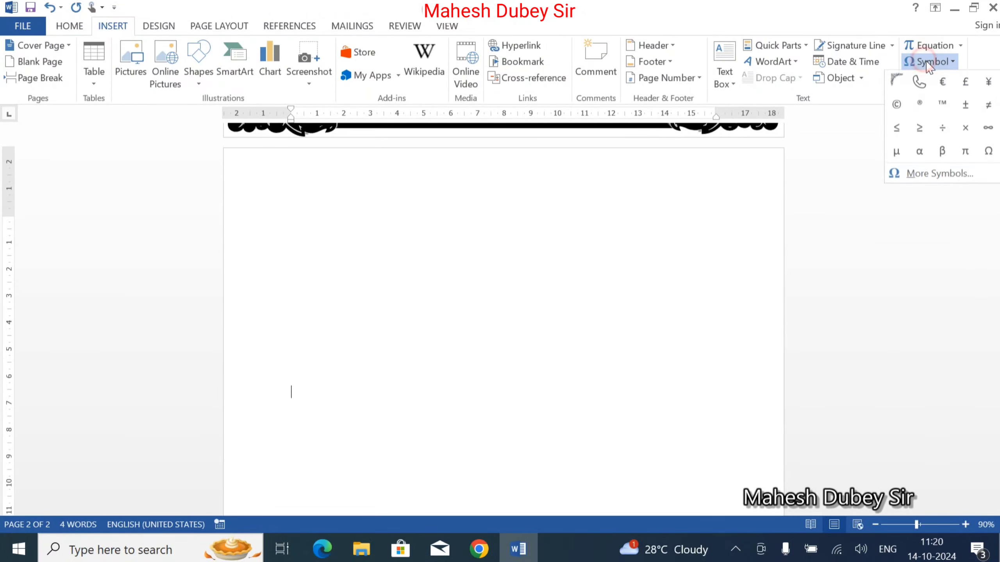
pyautogui.click(931, 175)
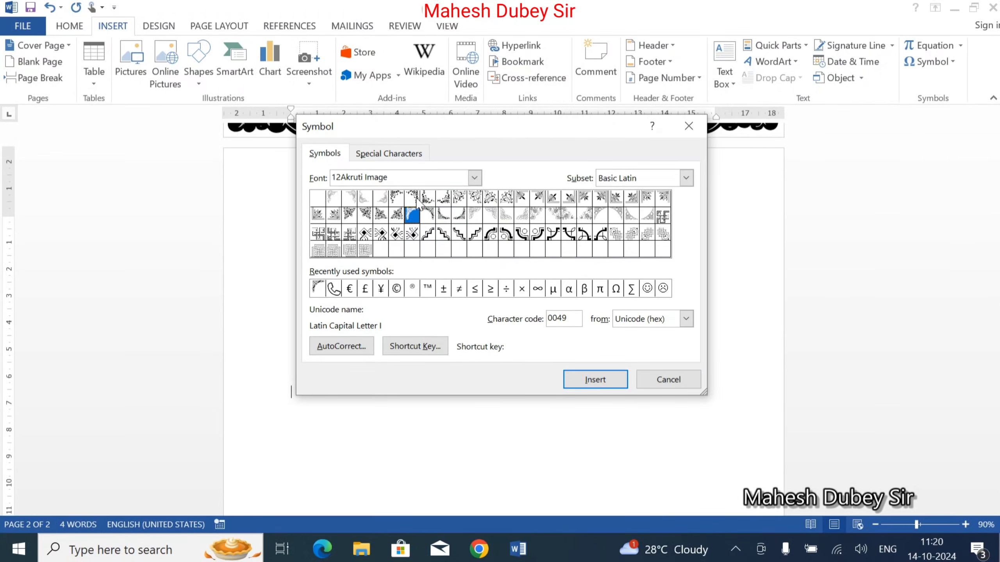
pyautogui.click(428, 235)
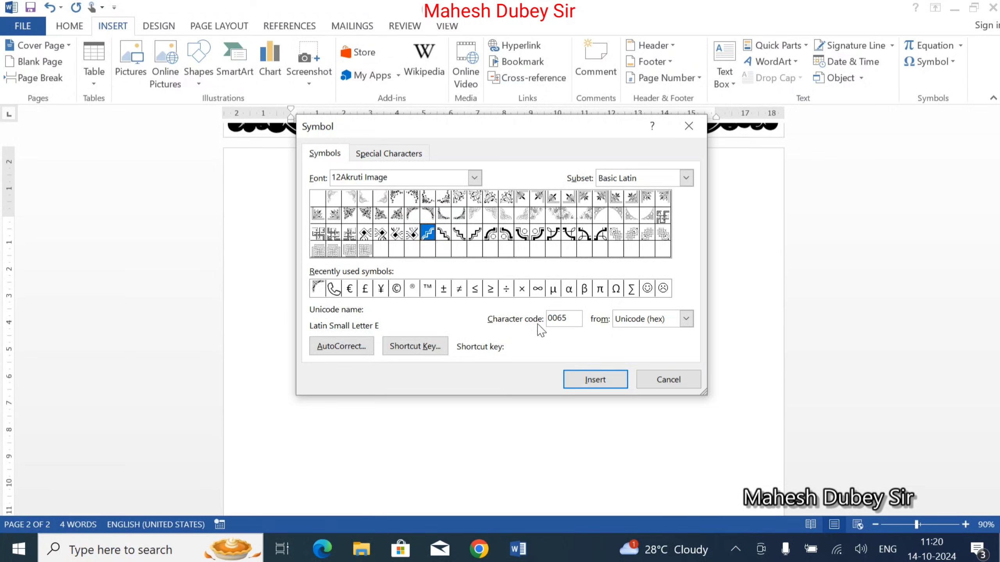
pyautogui.click(590, 381)
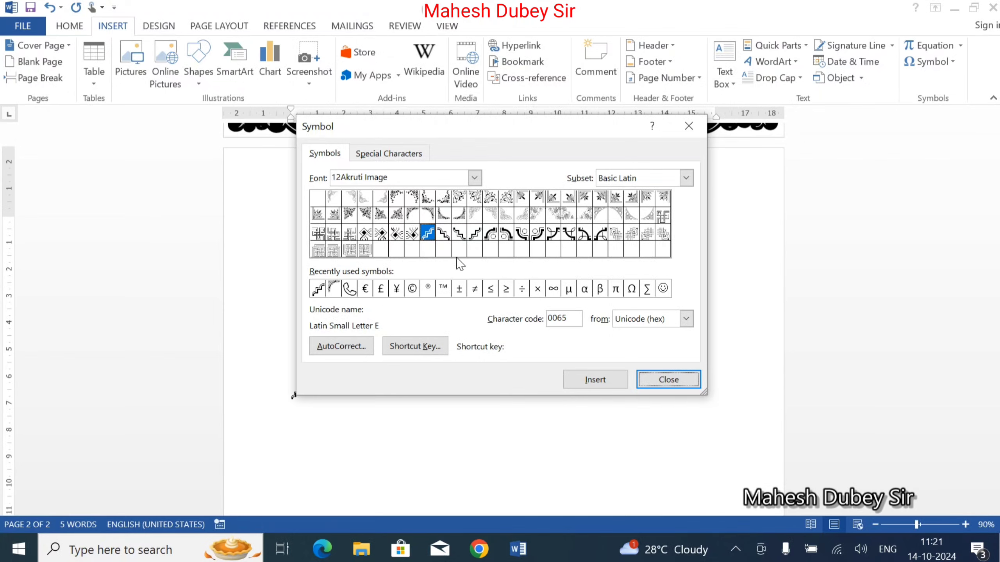
pyautogui.click(674, 381)
# Convert the inserted stepped symbol to WordArt in the plain black style and enlarge it to font size 80.
pyautogui.doubleClick(297, 391)
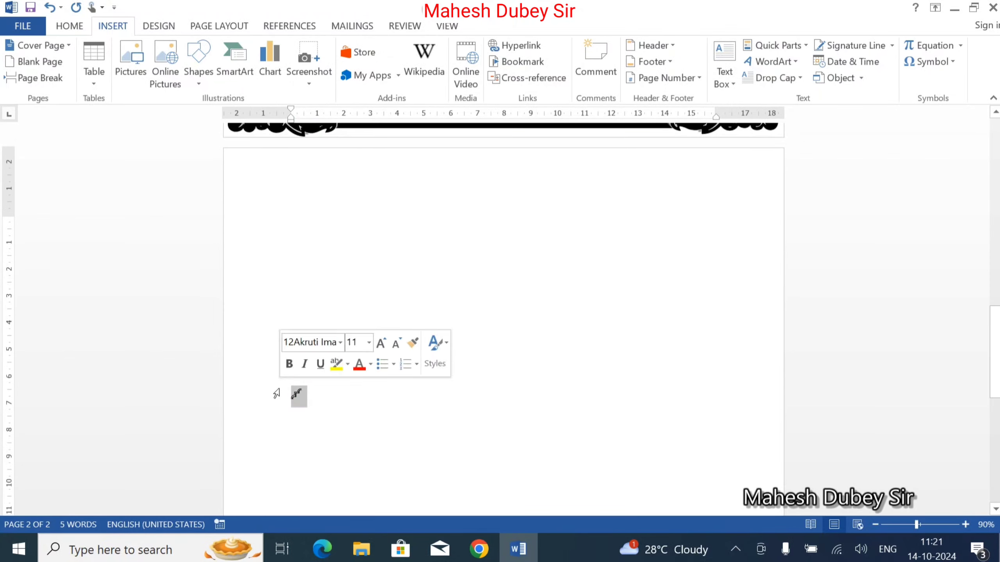
pyautogui.click(772, 62)
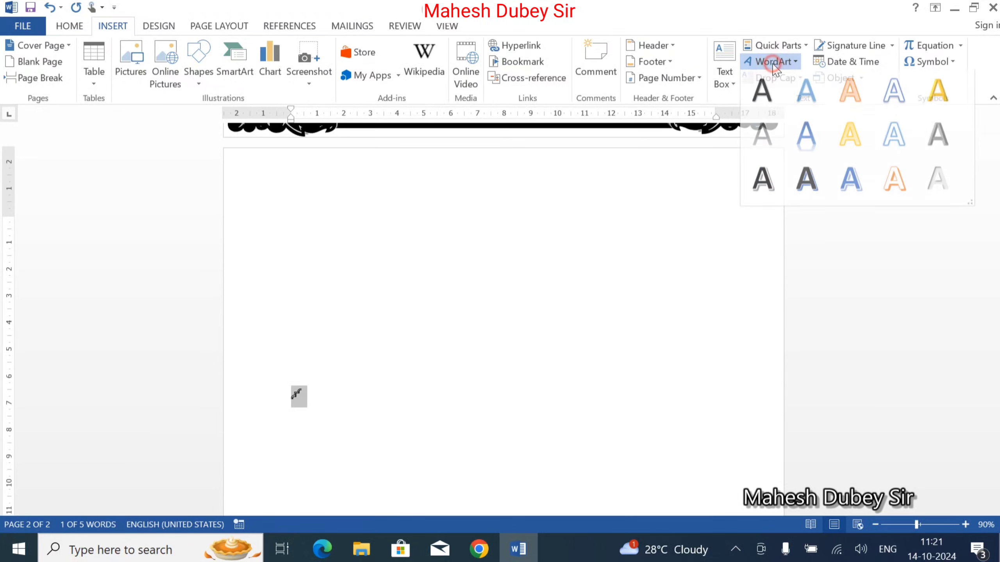
pyautogui.click(762, 97)
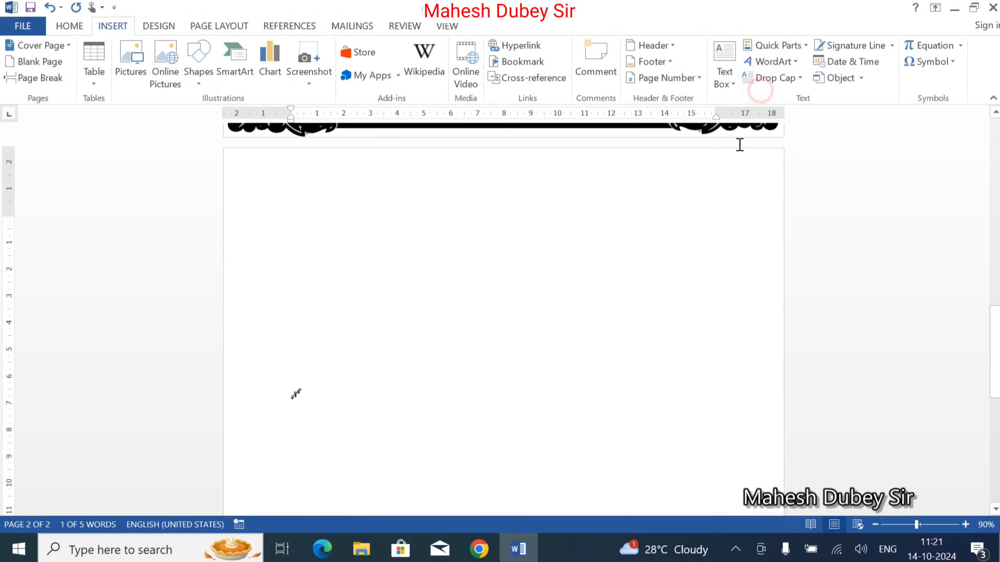
pyautogui.click(69, 26)
pyautogui.click(219, 51)
pyautogui.click(220, 51)
pyautogui.click(220, 51)
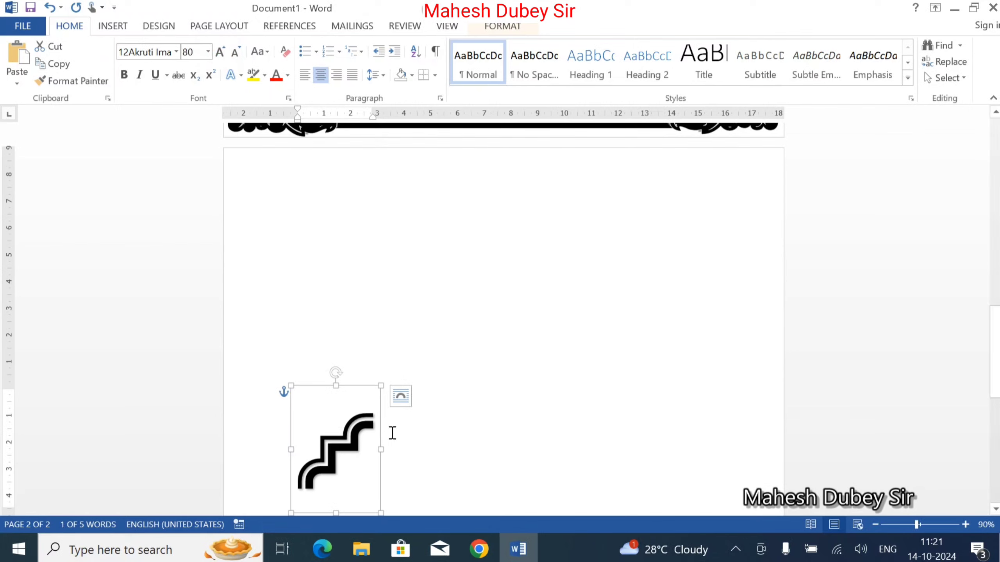
# Set the stepped symbol's text wrapping to In Front of Text and place it in the second page's upper-left corner.
pyautogui.moveTo(359, 389); pyautogui.dragTo(290, 186)
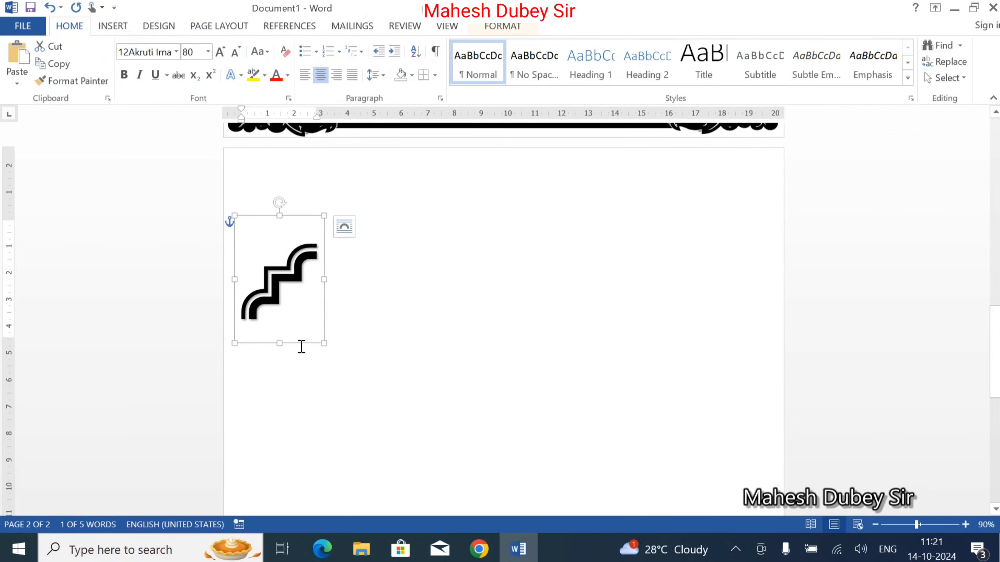
pyautogui.moveTo(301, 344); pyautogui.dragTo(297, 296)
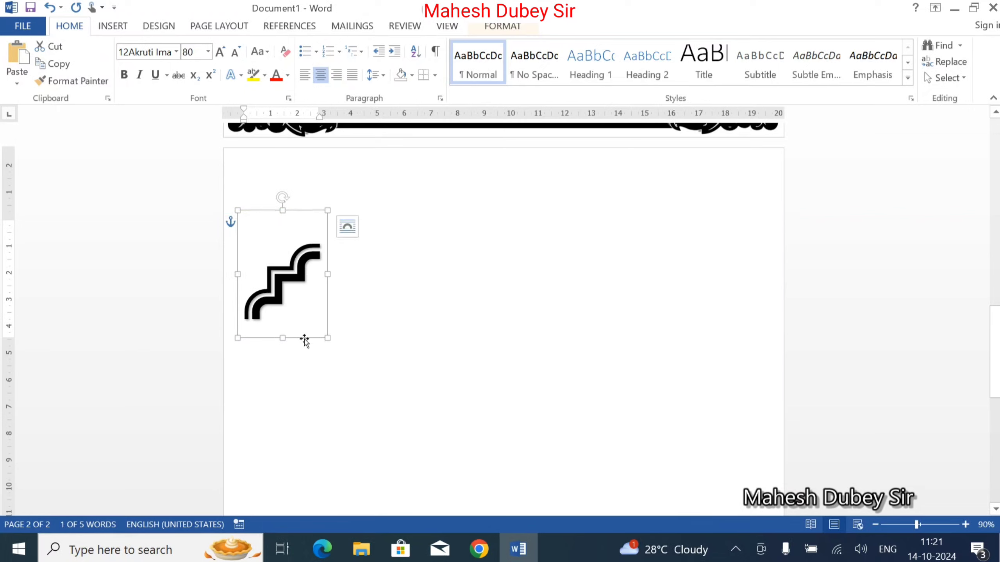
pyautogui.moveTo(306, 338); pyautogui.dragTo(307, 269)
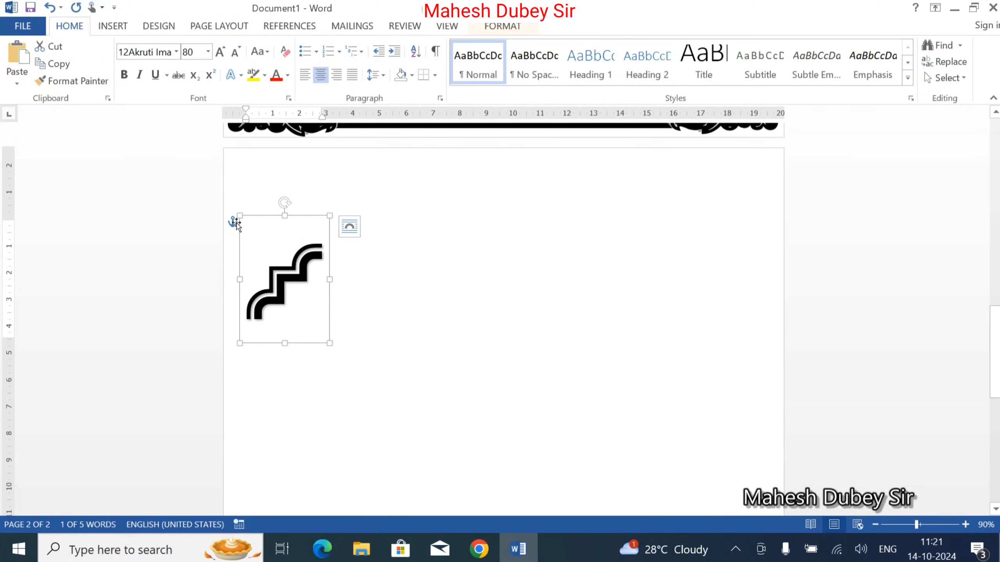
pyautogui.click(349, 227)
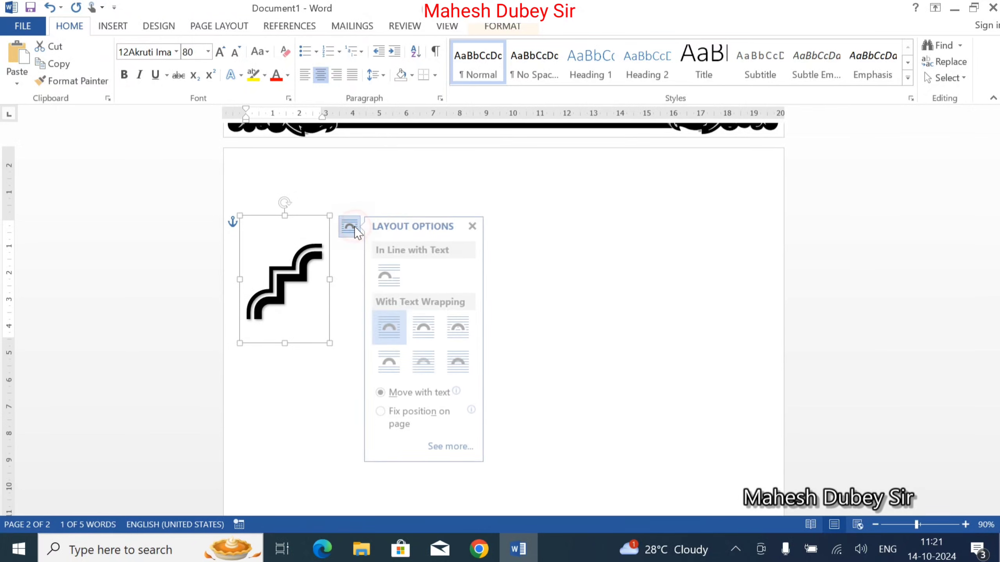
pyautogui.click(460, 364)
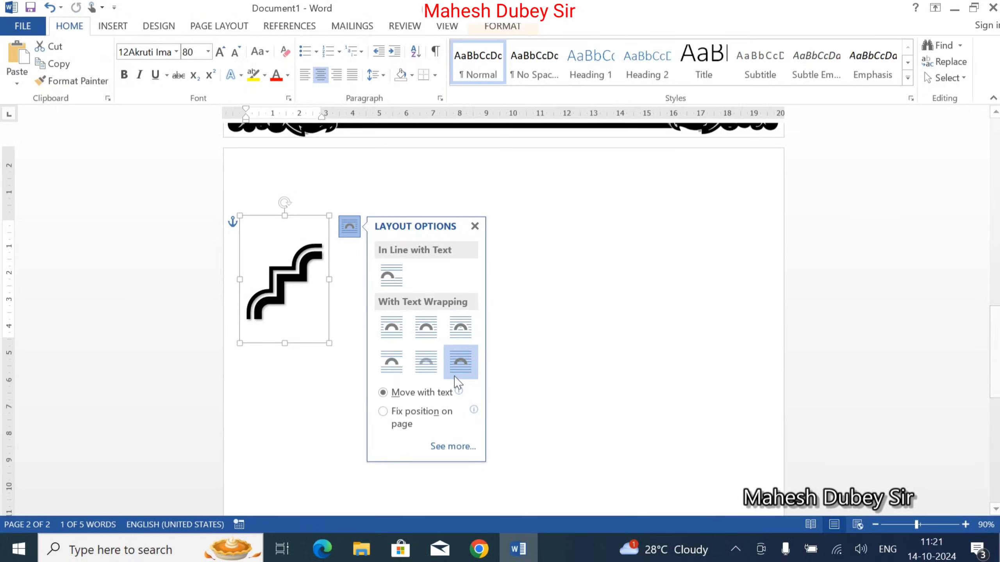
pyautogui.click(307, 343)
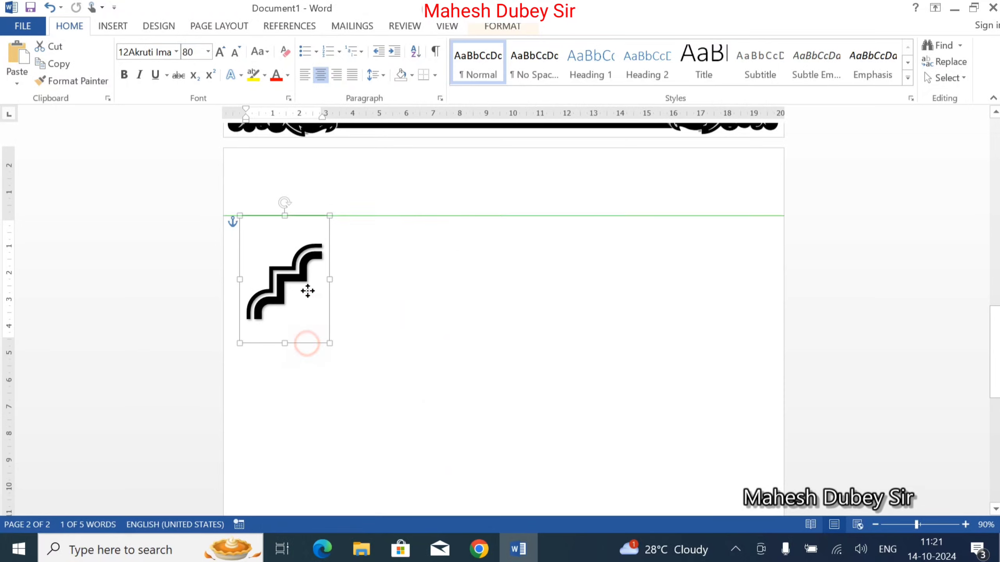
pyautogui.moveTo(308, 291); pyautogui.dragTo(281, 246)
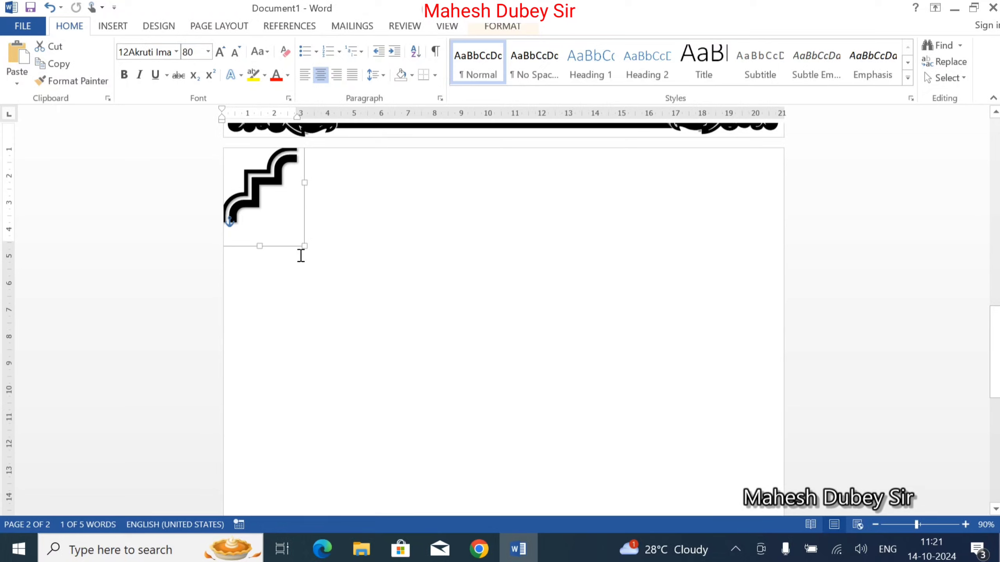
# Duplicate the stepped corner symbol toward the second page's right side, flip the copy vertically and rotate it left 90°.
pyautogui.moveTo(292, 243); pyautogui.dragTo(672, 263)
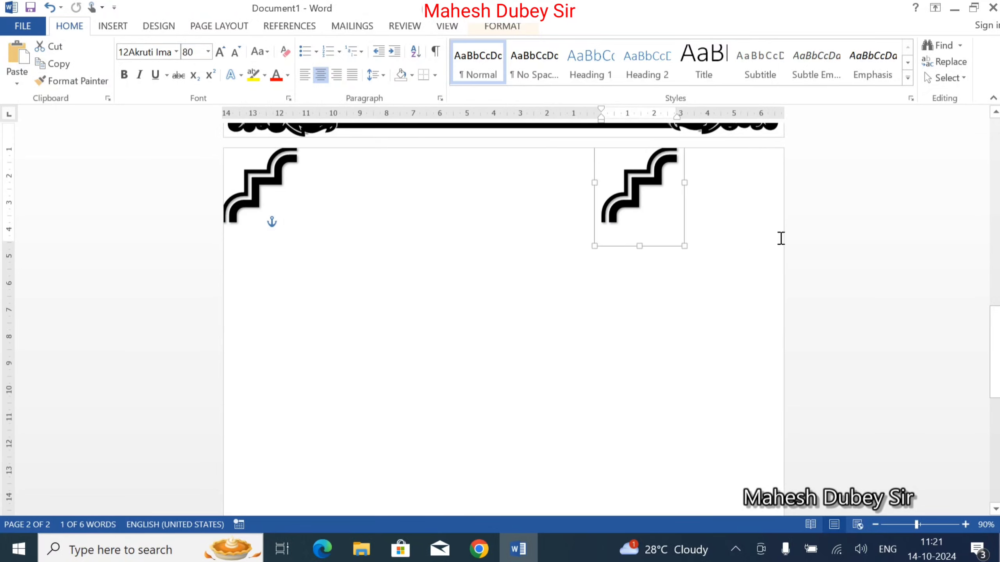
pyautogui.click(510, 27)
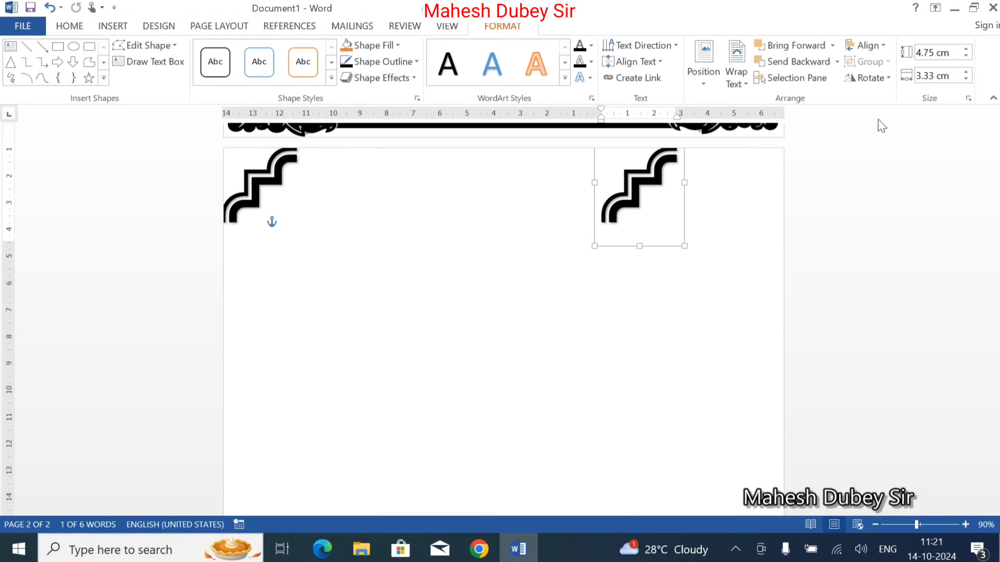
pyautogui.click(868, 78)
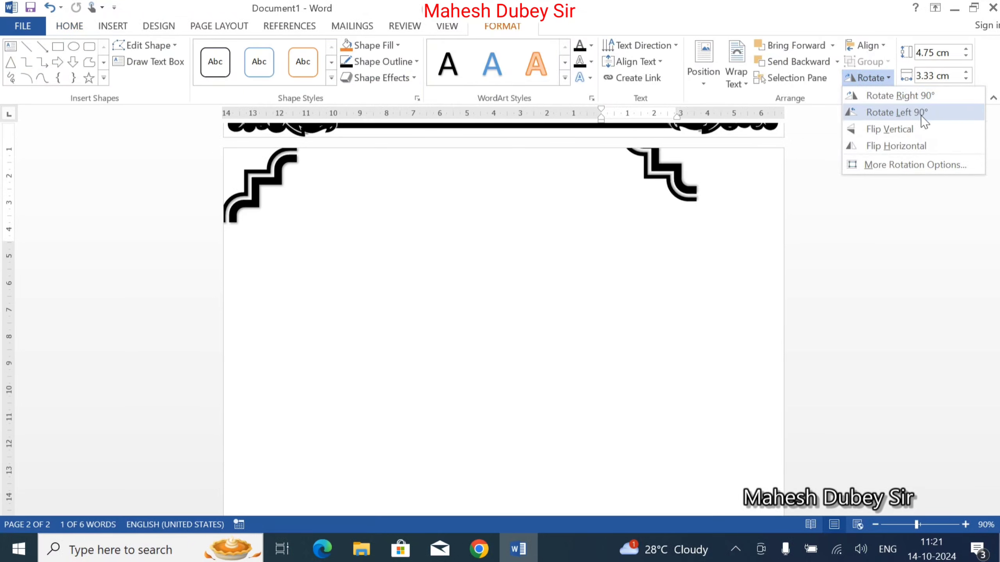
pyautogui.click(913, 130)
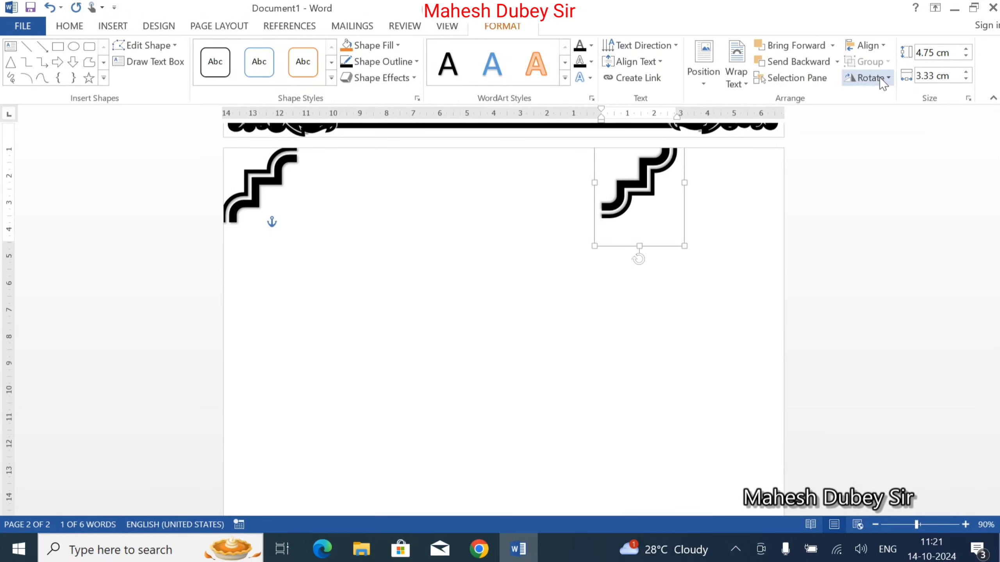
pyautogui.click(869, 78)
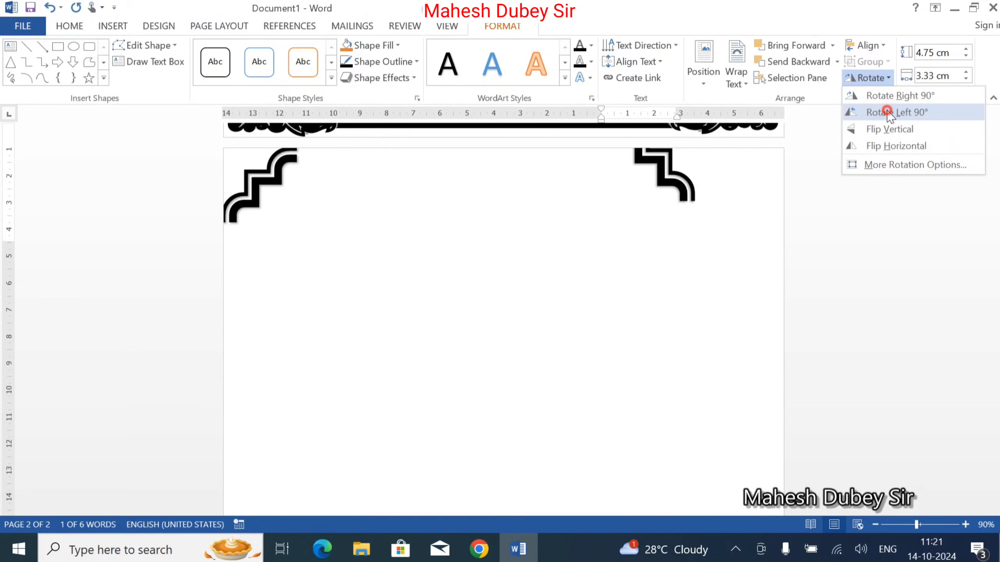
pyautogui.click(887, 111)
# Place the rotated stepped symbol flush in the second page's upper-right corner.
pyautogui.moveTo(677, 209); pyautogui.dragTo(763, 232)
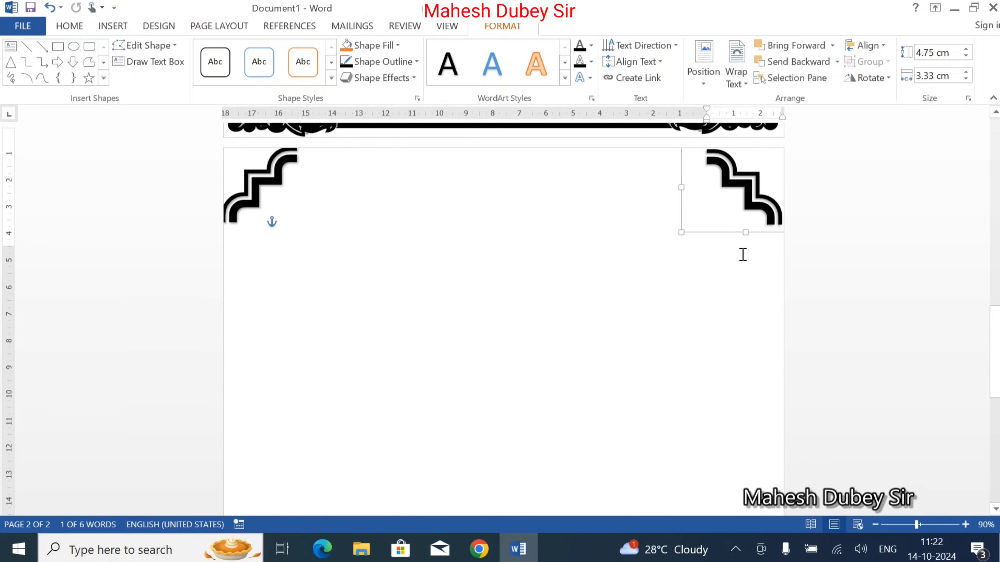
pyautogui.press('Right')
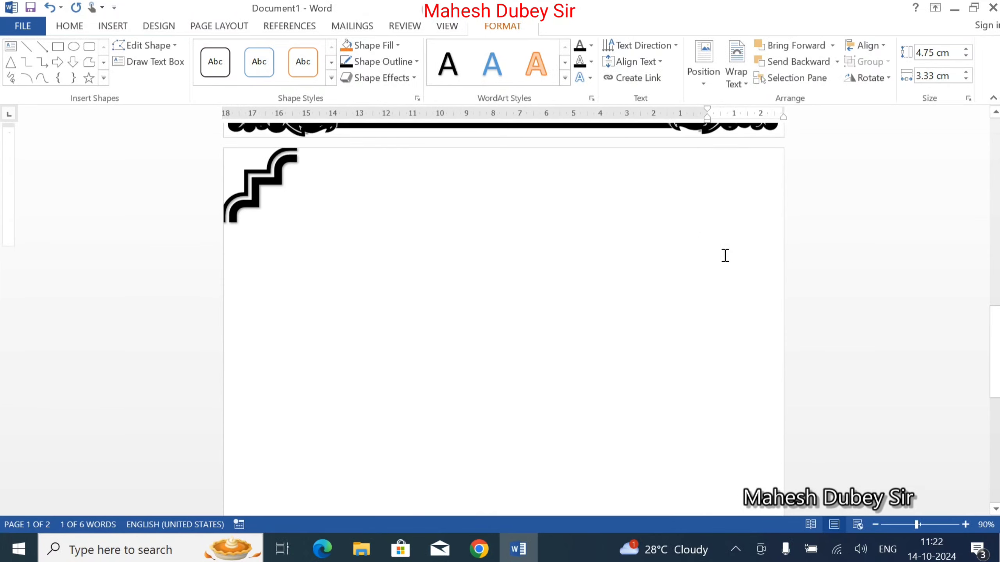
pyautogui.scroll(5, 698, 270)
pyautogui.hotkey('ctrl', 'z')
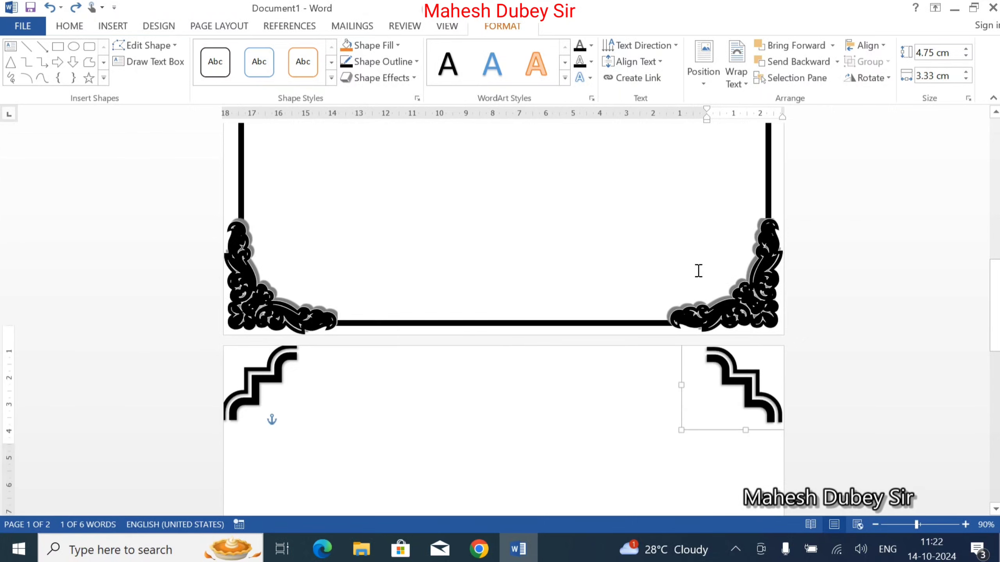
pyautogui.scroll(-5, 698, 271)
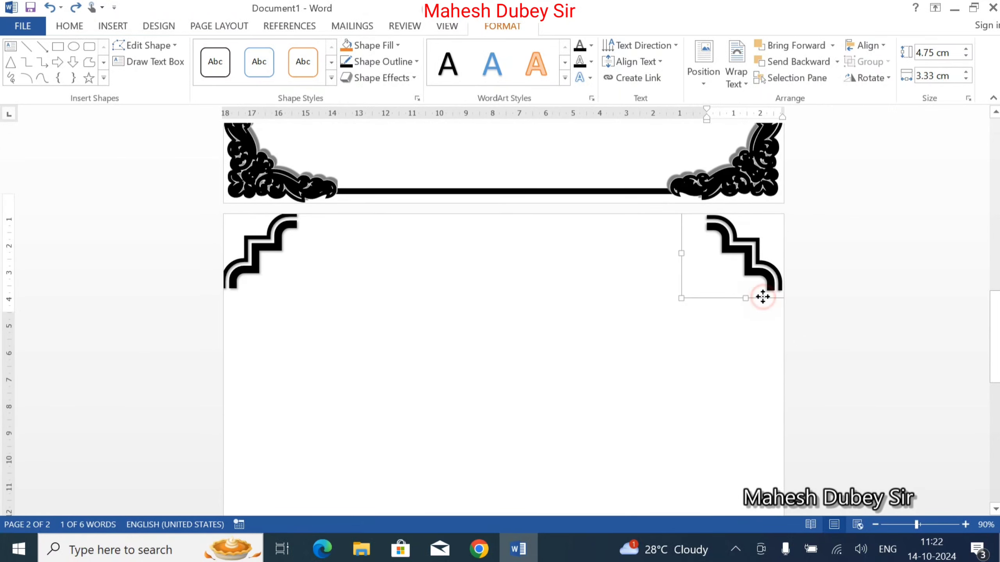
pyautogui.moveTo(762, 297); pyautogui.dragTo(763, 298)
pyautogui.hotkey('ctrl', 'z')
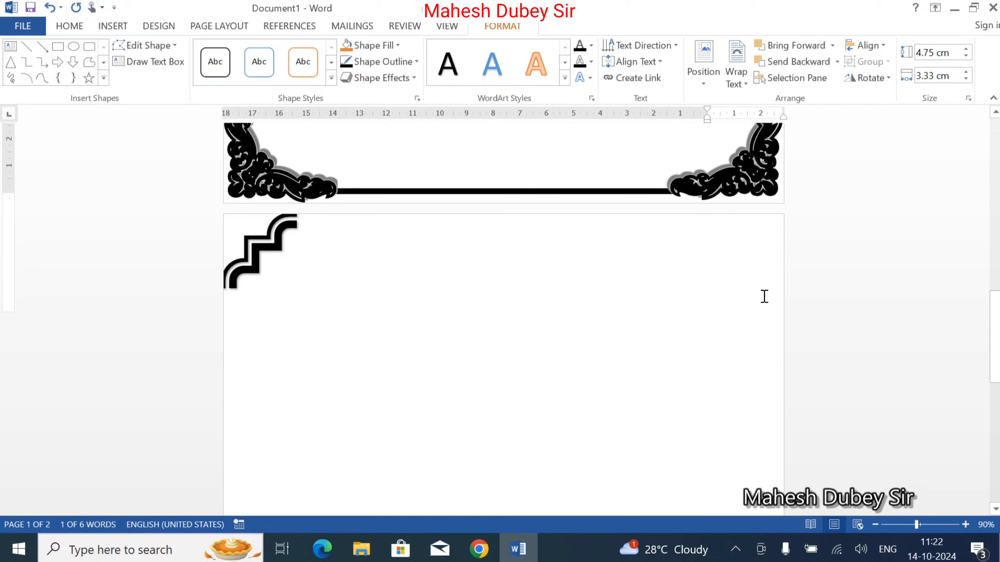
pyautogui.hotkey('ctrl', 'y')
pyautogui.moveTo(763, 299); pyautogui.dragTo(767, 298)
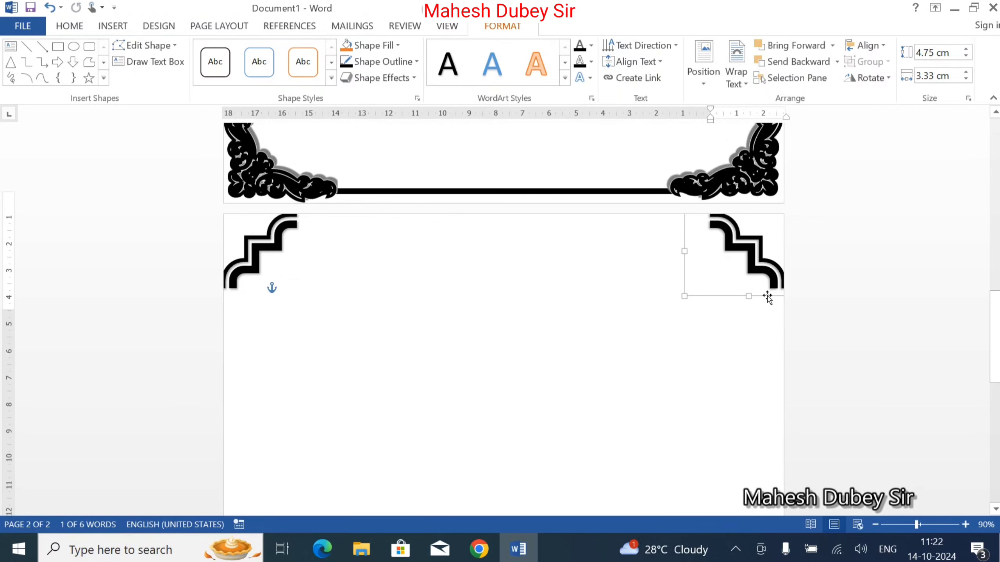
# Select both upper stepped symbols together and place duplicates of them near the bottom edge of the second page.
pyautogui.click(270, 245)
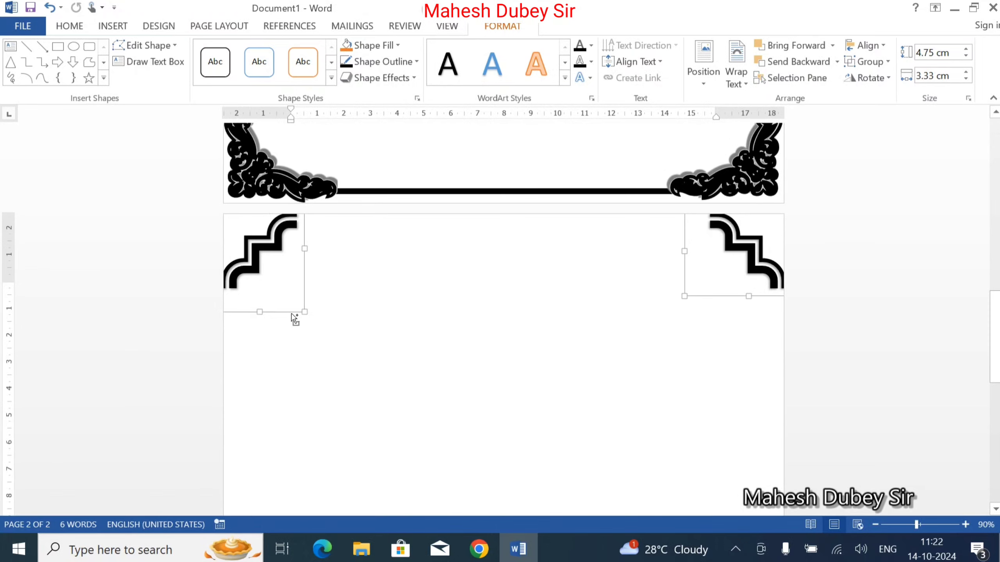
pyautogui.moveTo(294, 319); pyautogui.dragTo(281, 435)
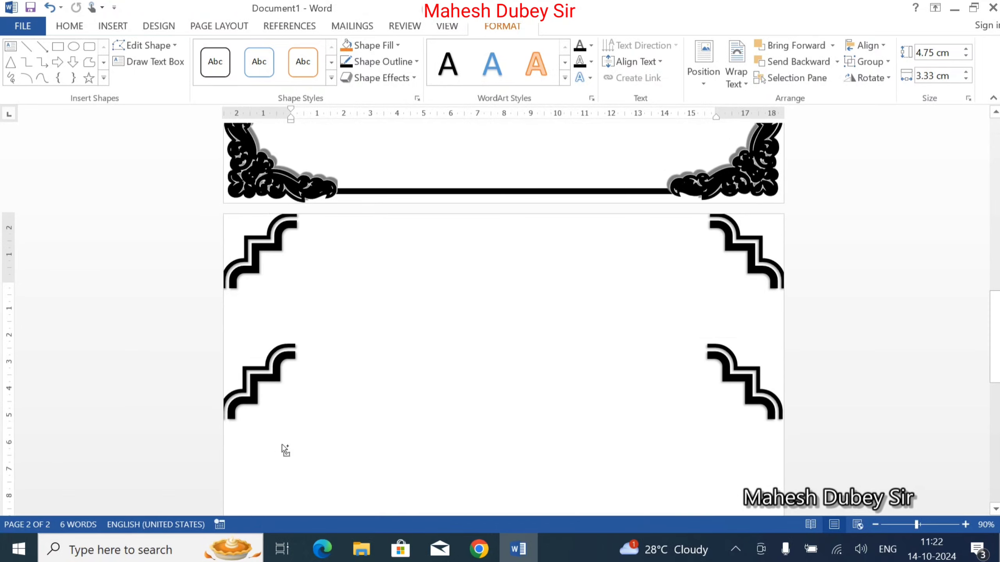
pyautogui.scroll(-5, 406, 359)
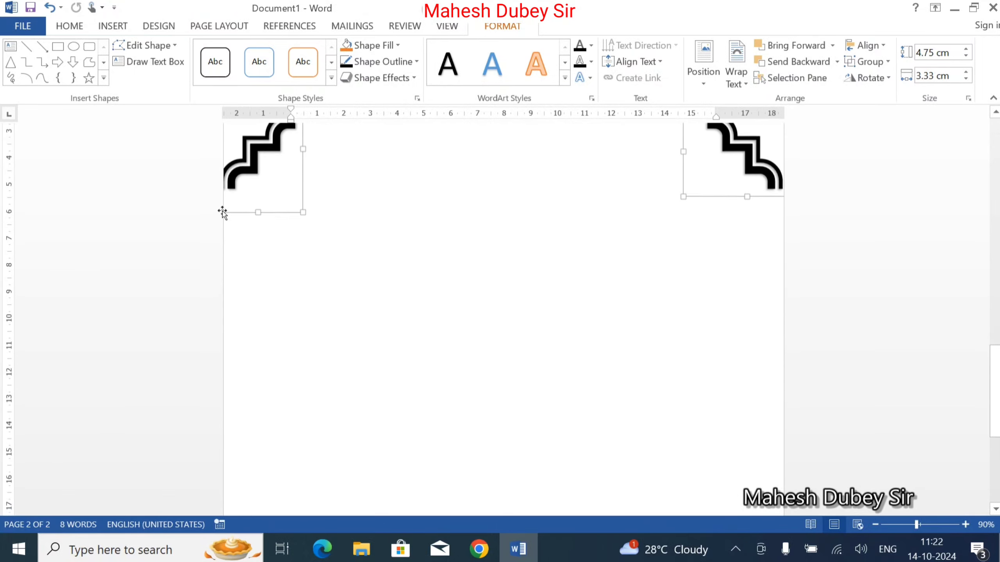
pyautogui.moveTo(285, 213); pyautogui.dragTo(276, 514)
pyautogui.scroll(-4, 332, 428)
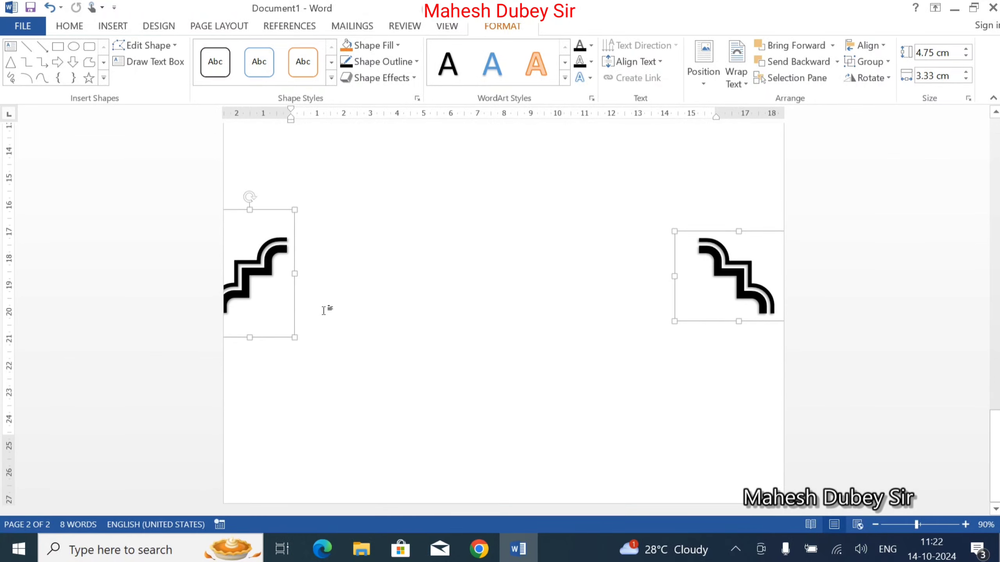
pyautogui.moveTo(277, 341); pyautogui.dragTo(281, 488)
# Rotate both duplicated lower symbols left 90° and deselect them.
pyautogui.click(867, 77)
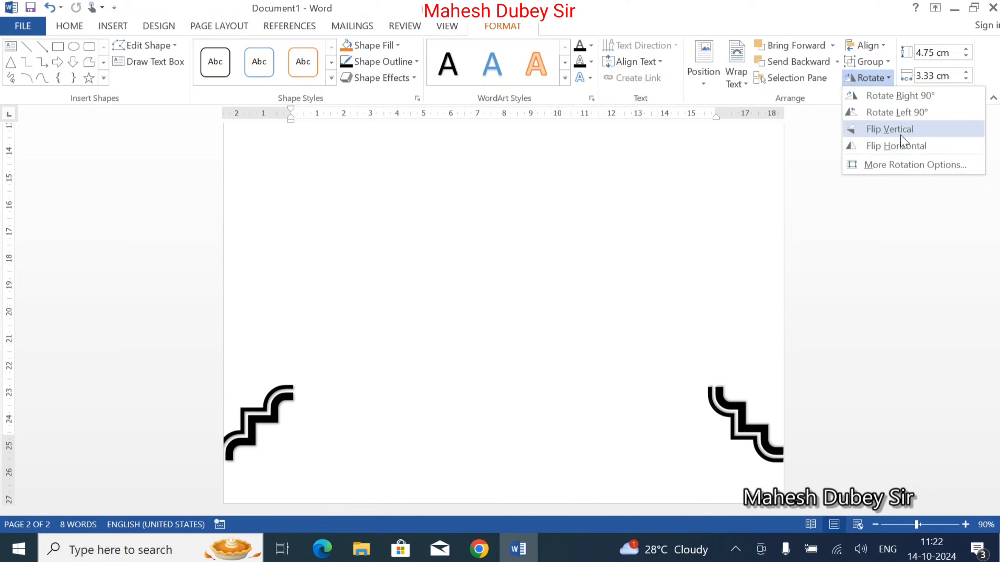
pyautogui.click(902, 116)
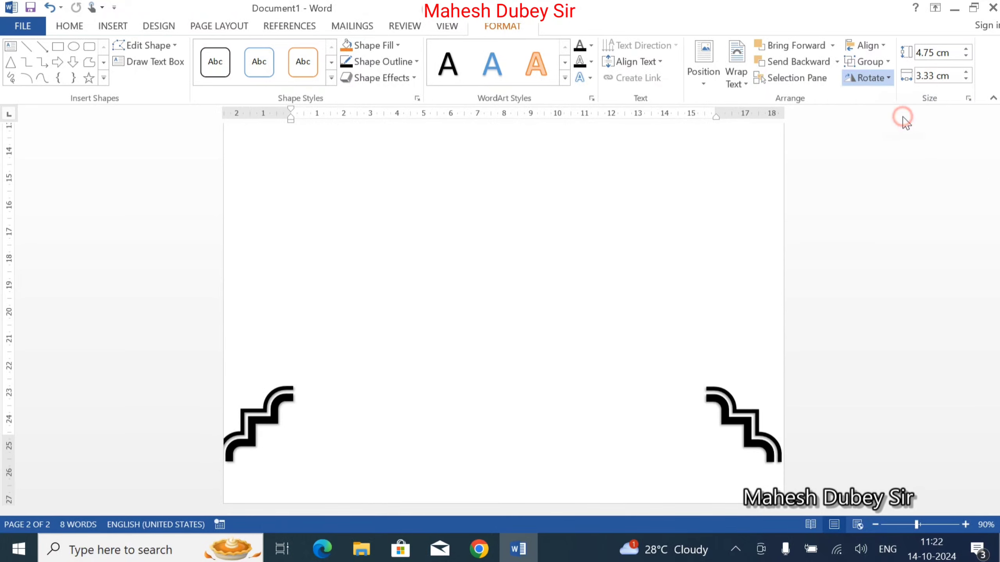
pyautogui.click(400, 413)
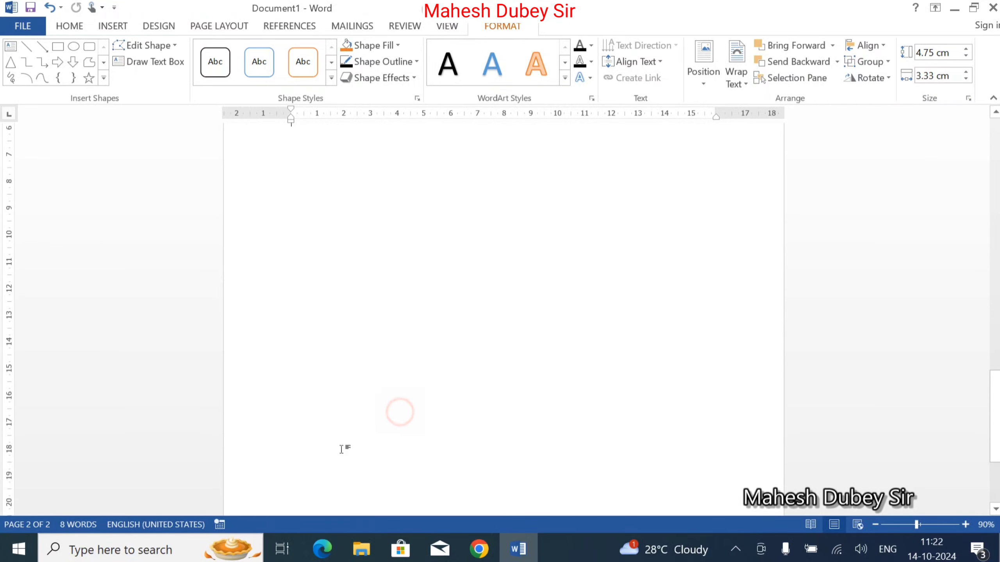
# Move the lower-left stepped symbol flush into the second page's lower-left corner.
pyautogui.click(285, 427)
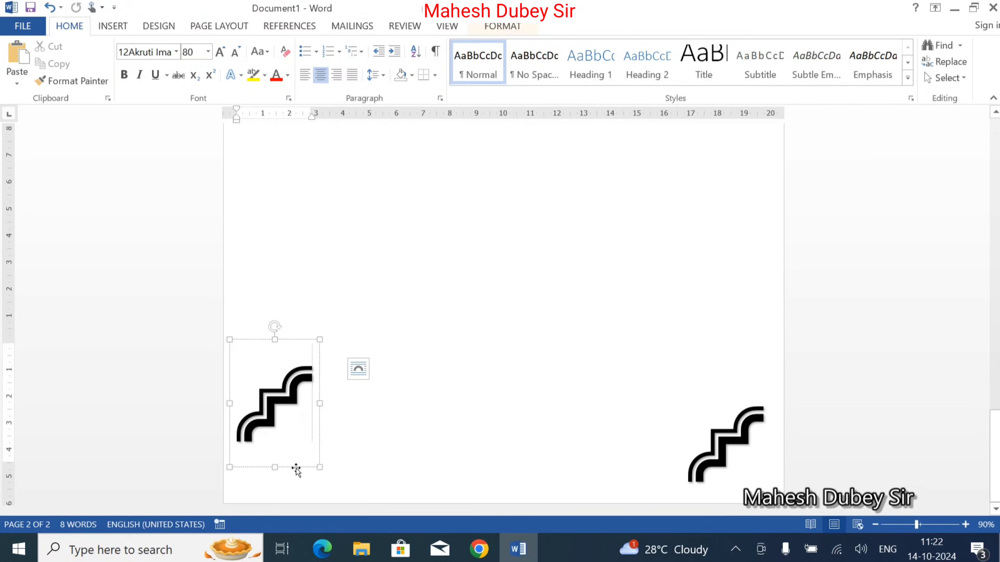
pyautogui.moveTo(292, 469); pyautogui.dragTo(283, 512)
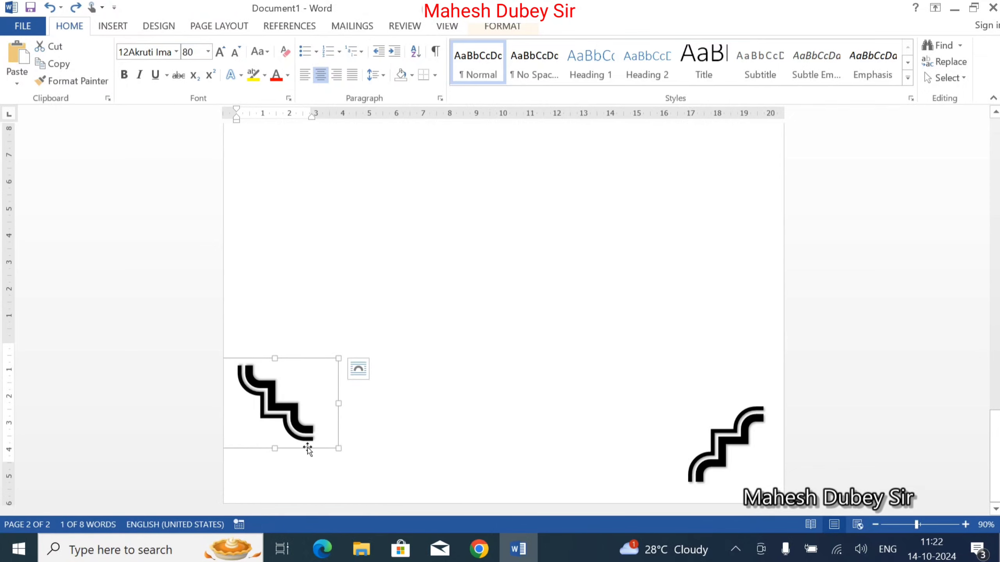
pyautogui.moveTo(308, 448); pyautogui.dragTo(307, 500)
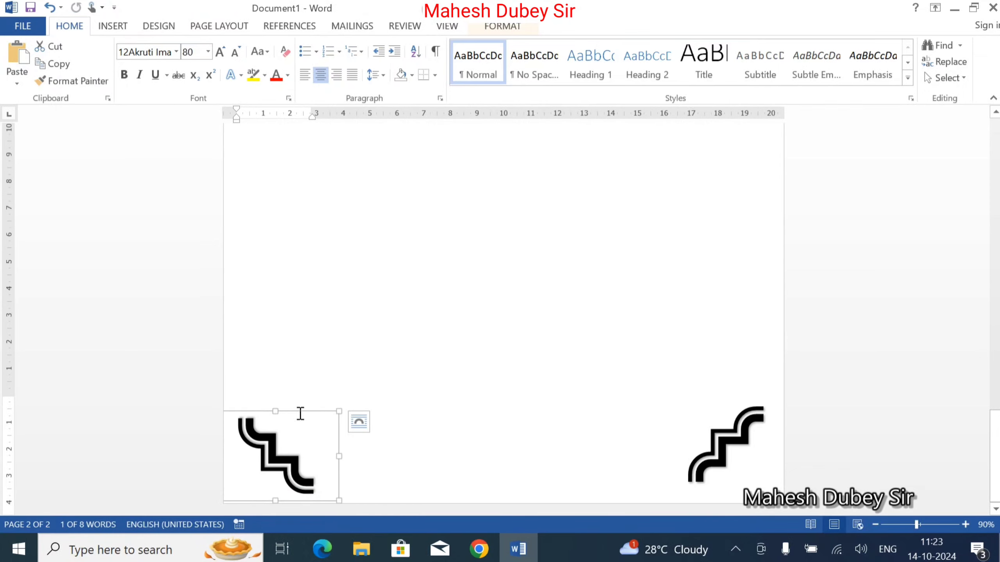
pyautogui.moveTo(300, 411)
pyautogui.mouseDown()
pyautogui.moveTo(280, 434)
pyautogui.moveTo(283, 417)
pyautogui.mouseUp()
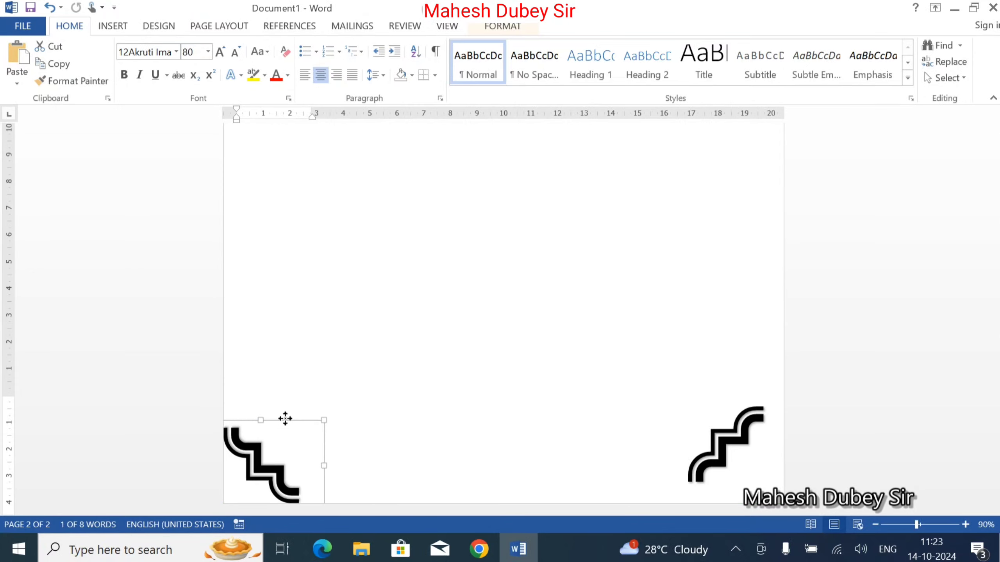
# Flip the lower-right stepped symbol vertically and fit it into the second page's lower-right corner.
pyautogui.click(728, 440)
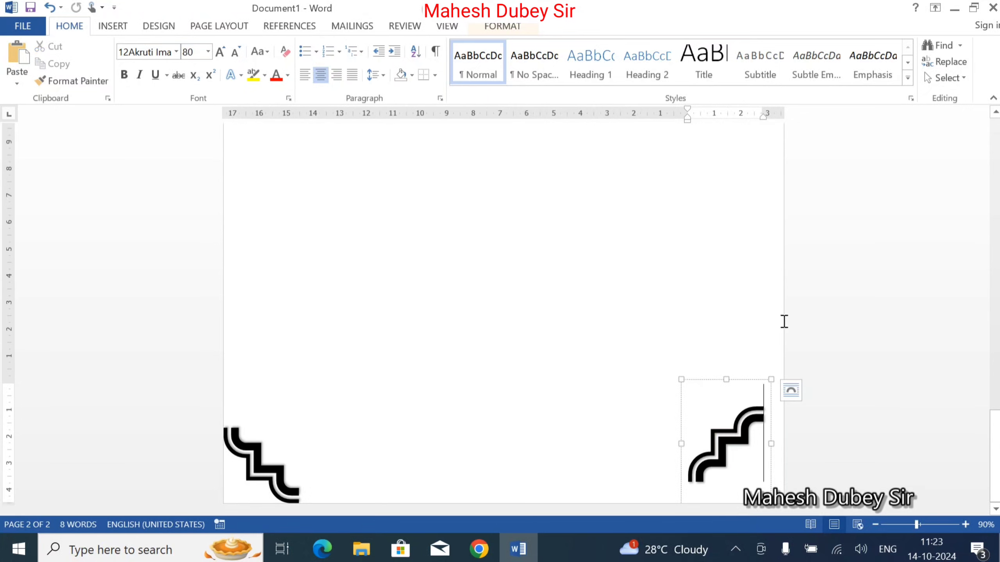
pyautogui.click(732, 382)
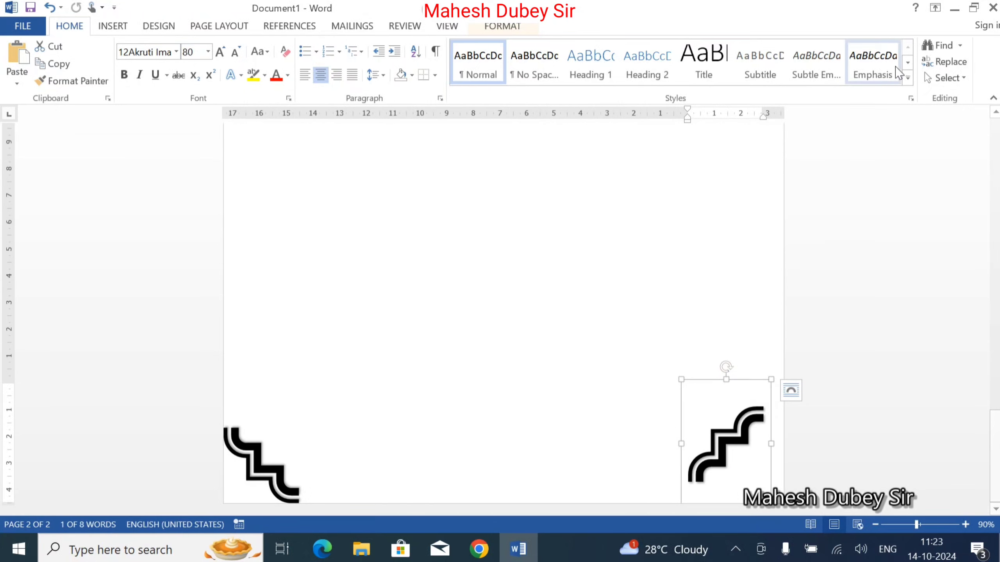
pyautogui.click(502, 26)
pyautogui.click(883, 79)
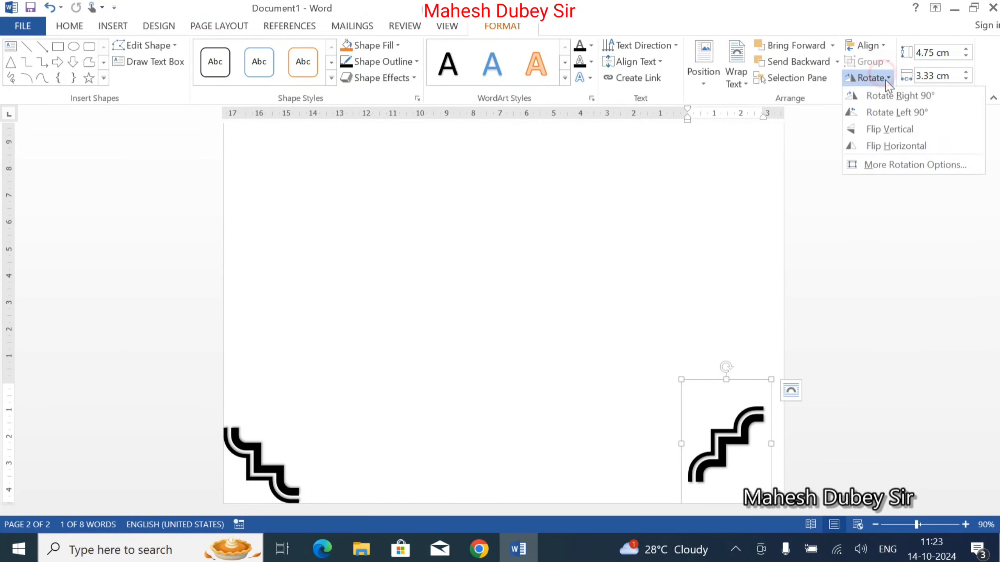
pyautogui.click(889, 129)
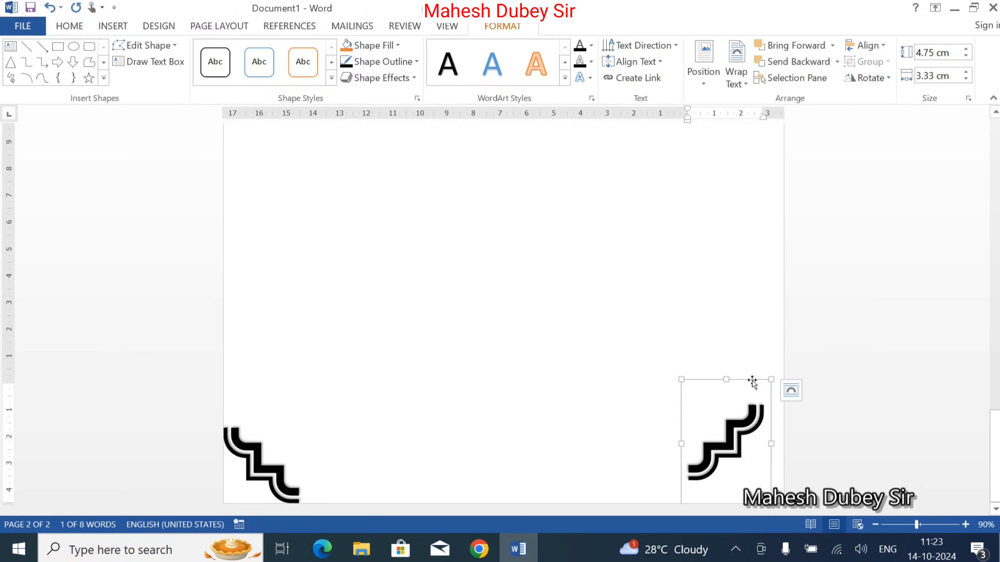
pyautogui.moveTo(752, 381); pyautogui.dragTo(734, 403)
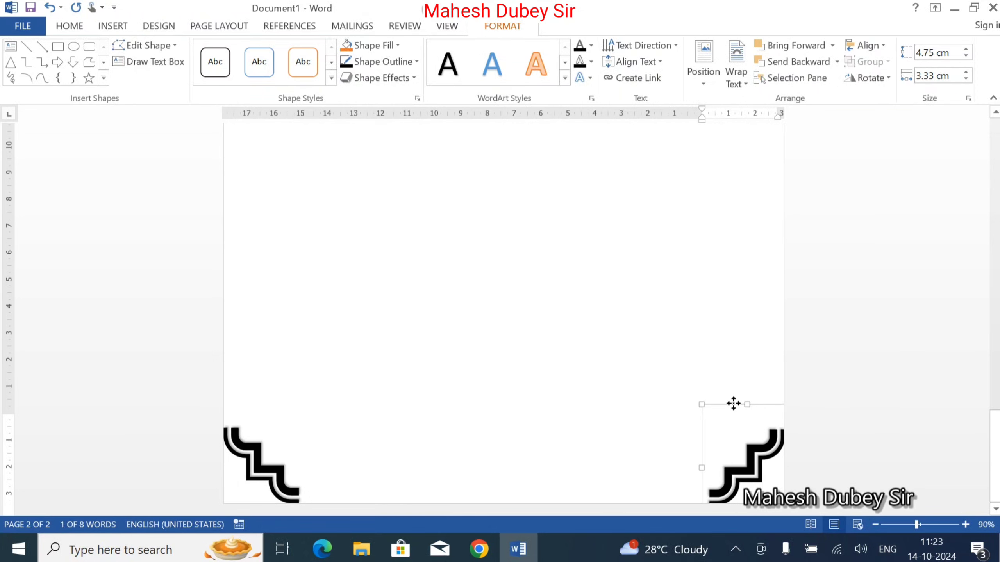
pyautogui.click(567, 344)
# Draw a vertical straight line about 24.57 cm long along the second page's left edge, joining the upper and lower corner symbols.
pyautogui.keyDown('ctrl'); pyautogui.scroll(-5, 511, 334); pyautogui.keyUp('ctrl')
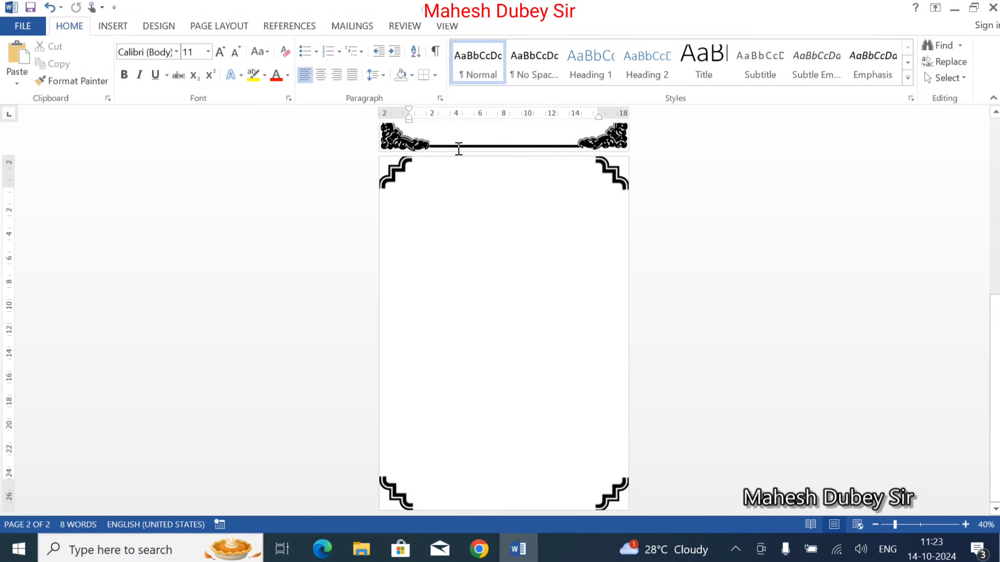
pyautogui.click(126, 29)
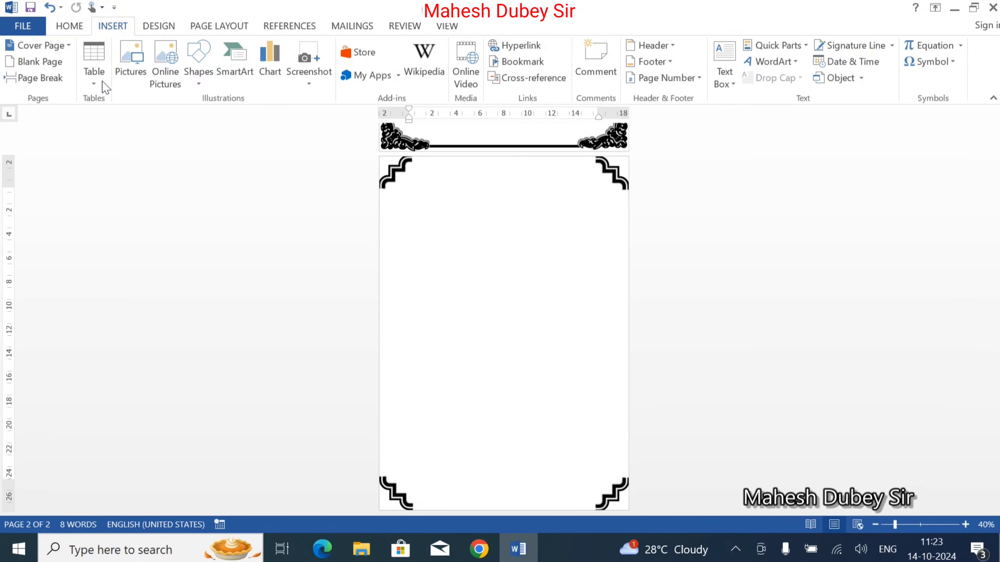
pyautogui.click(199, 71)
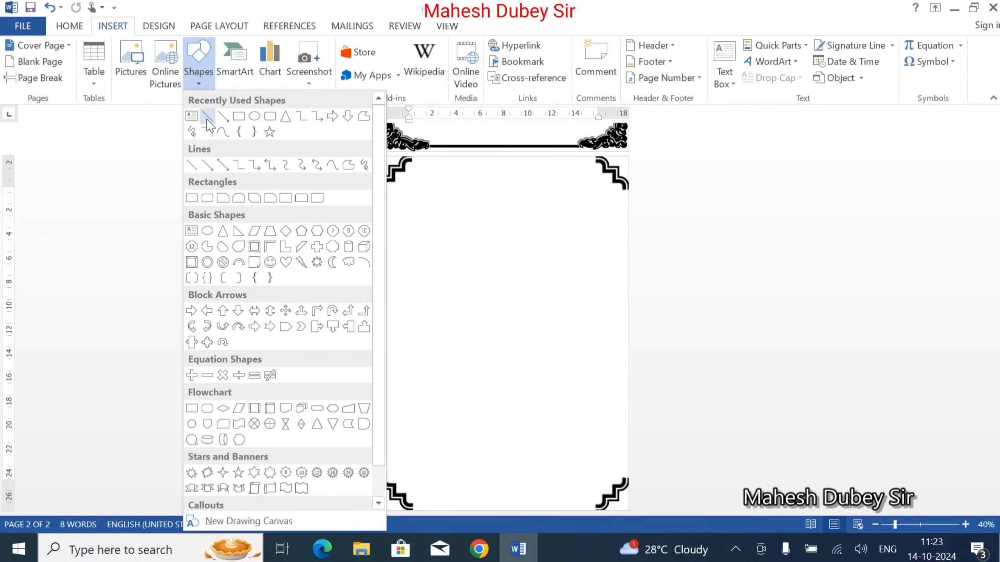
pyautogui.click(207, 117)
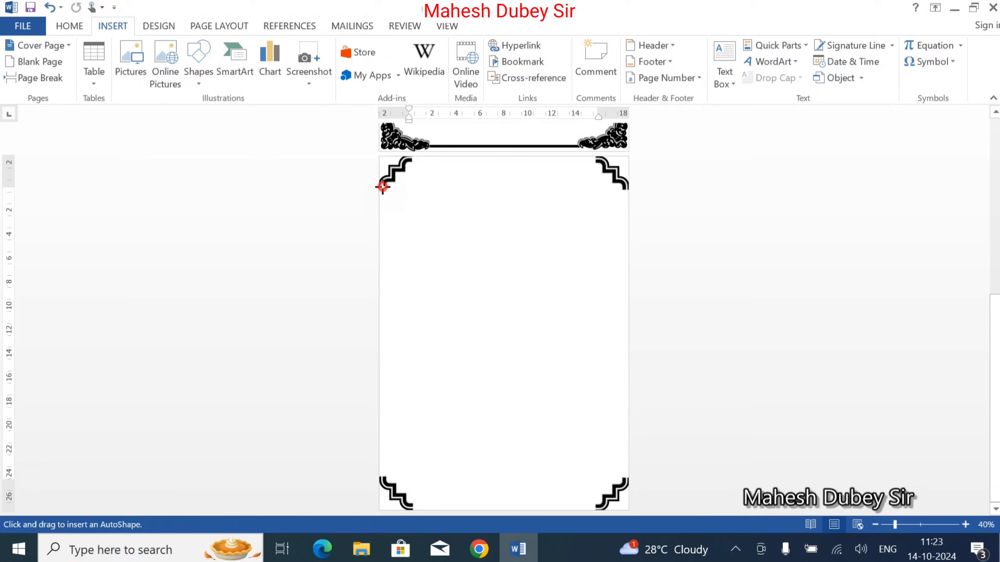
pyautogui.moveTo(383, 187); pyautogui.dragTo(382, 480)
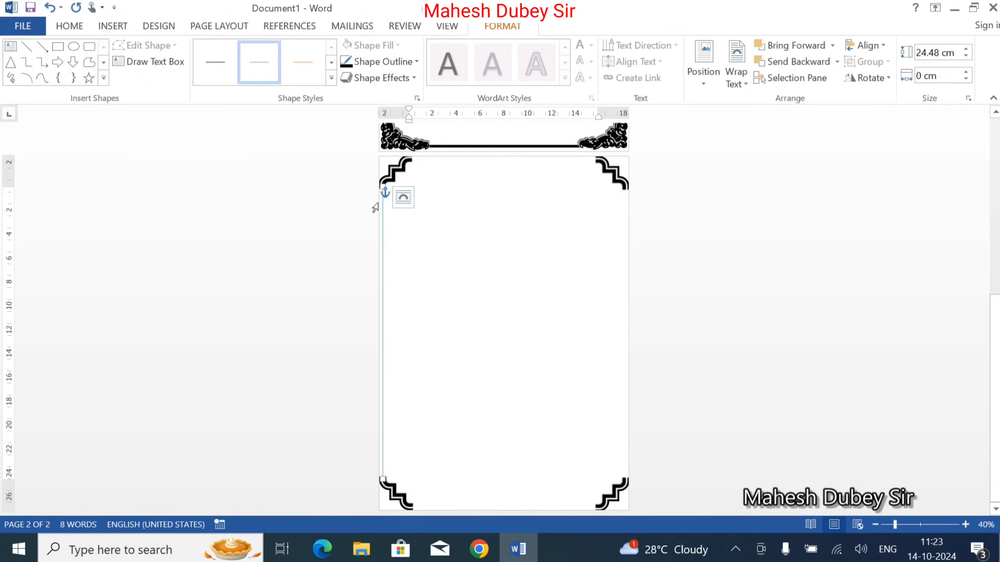
pyautogui.moveTo(383, 187); pyautogui.dragTo(383, 183)
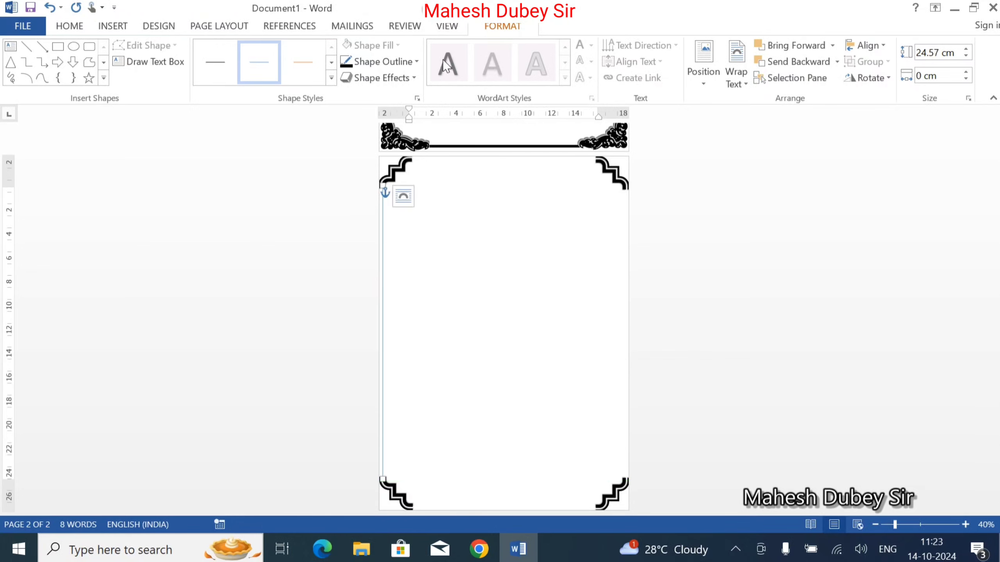
# Set the width of the second page's left line to 13 pt.
pyautogui.click(416, 62)
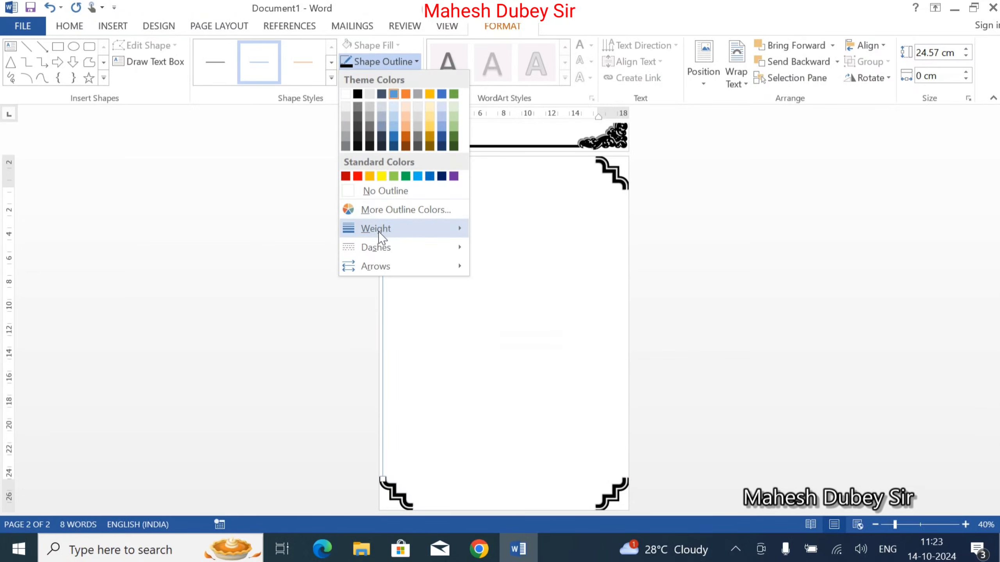
pyautogui.moveTo(378, 230)
pyautogui.click(502, 367)
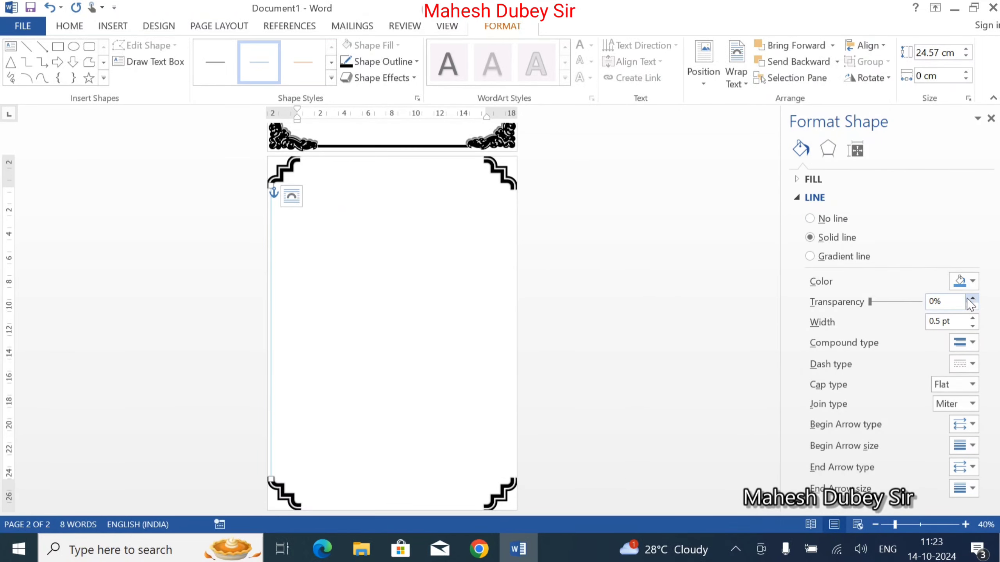
pyautogui.click(972, 318)
pyautogui.click(972, 318)
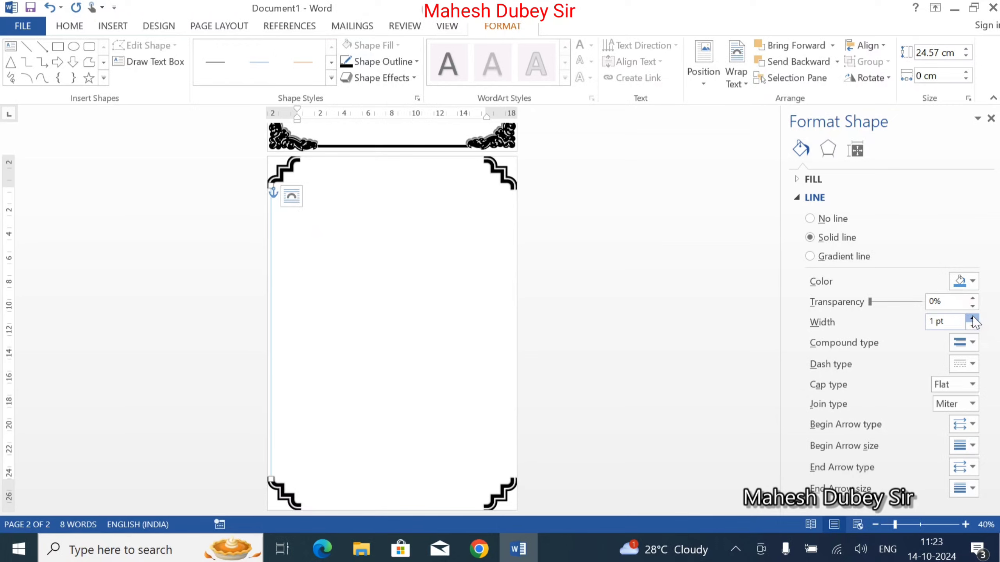
pyautogui.moveTo(972, 318); pyautogui.dragTo(972, 319)
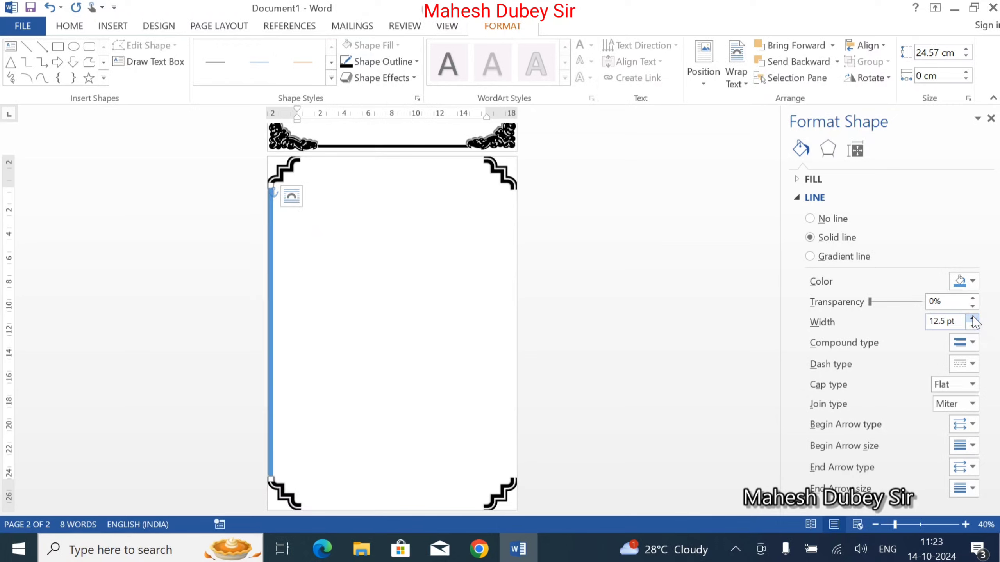
pyautogui.click(973, 319)
pyautogui.click(972, 319)
# Give the left line the double compound type and colour it black.
pyautogui.click(971, 344)
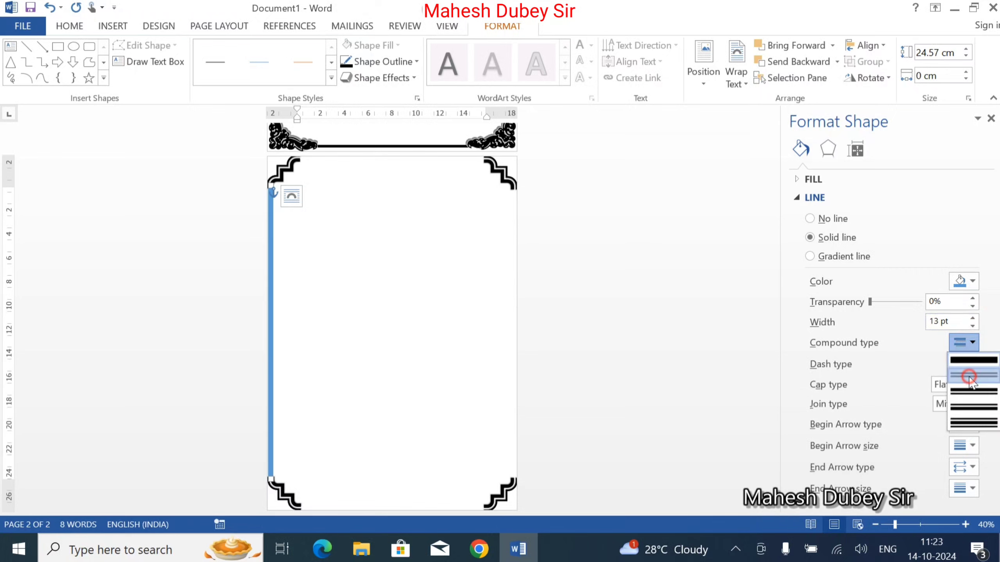
pyautogui.click(969, 379)
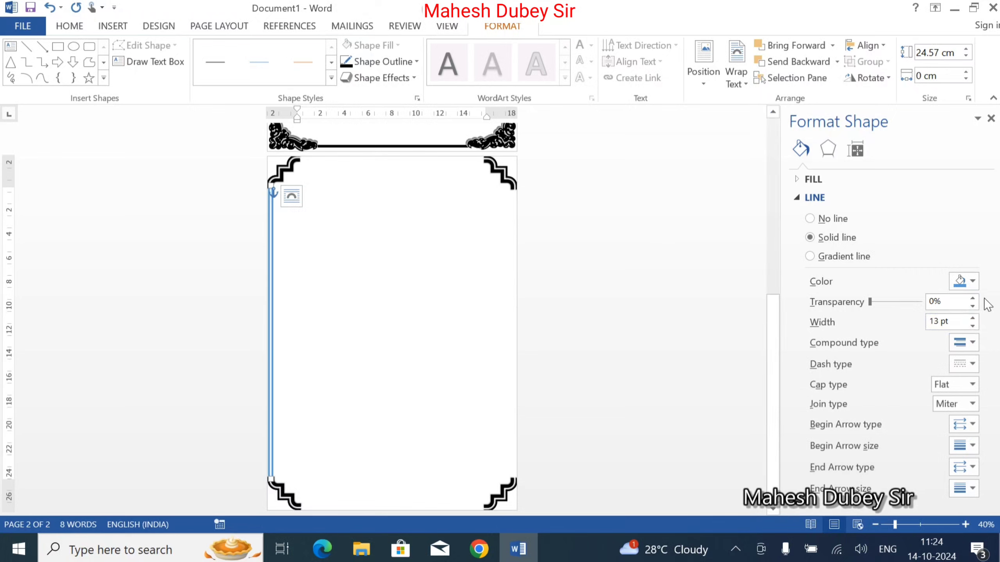
pyautogui.click(971, 282)
pyautogui.click(898, 314)
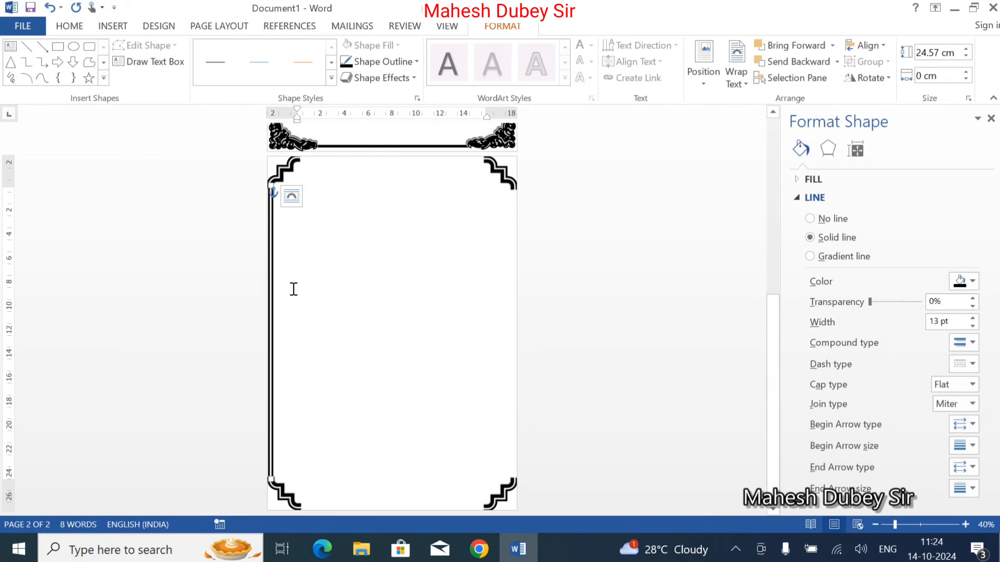
# Send the left double line backward and place a duplicate of it along the second page's right edge.
pyautogui.click(796, 61)
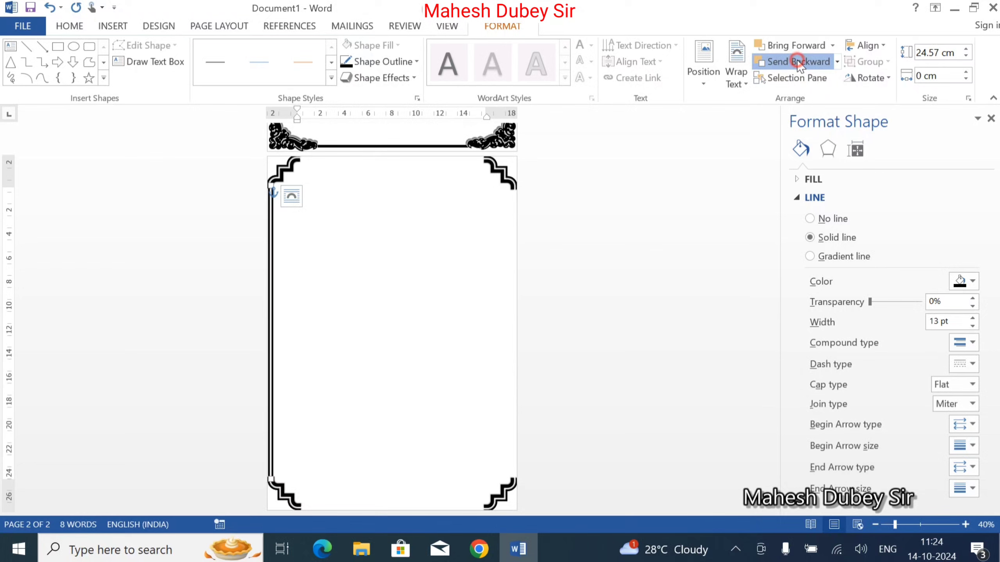
pyautogui.moveTo(277, 326); pyautogui.dragTo(513, 351)
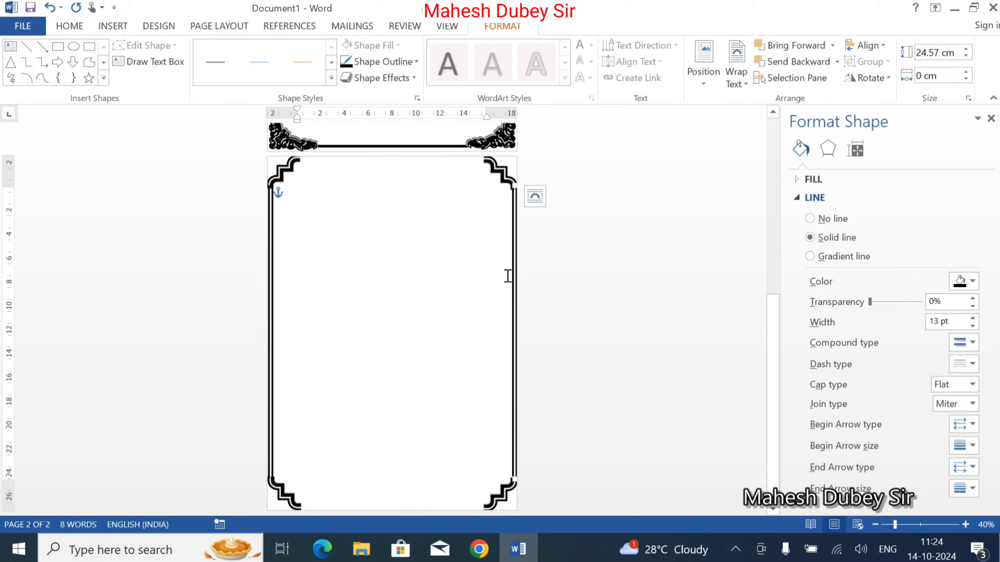
# Duplicate the right double line into the middle of the page and rotate the copy 90° to horizontal.
pyautogui.moveTo(513, 276); pyautogui.dragTo(412, 276)
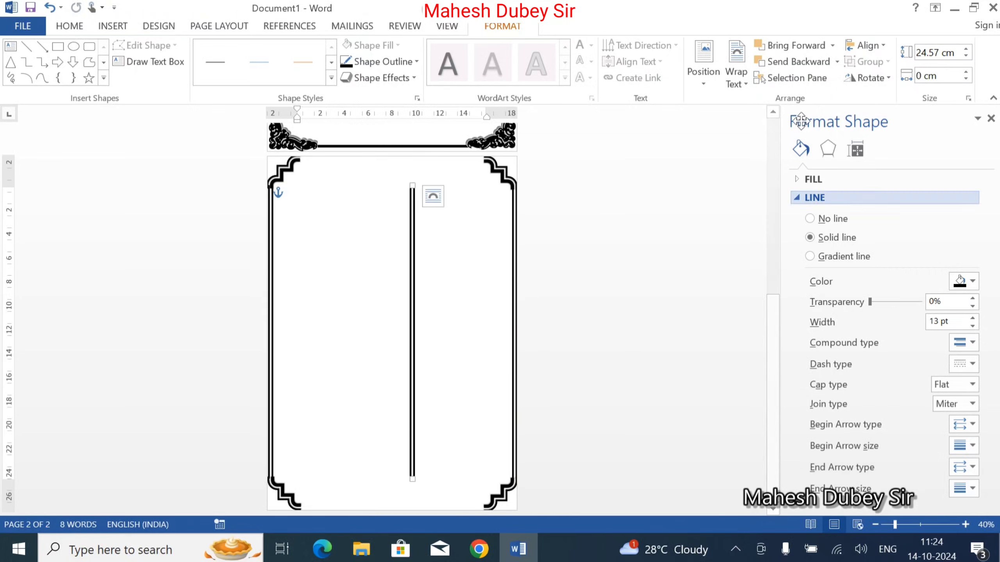
pyautogui.click(868, 78)
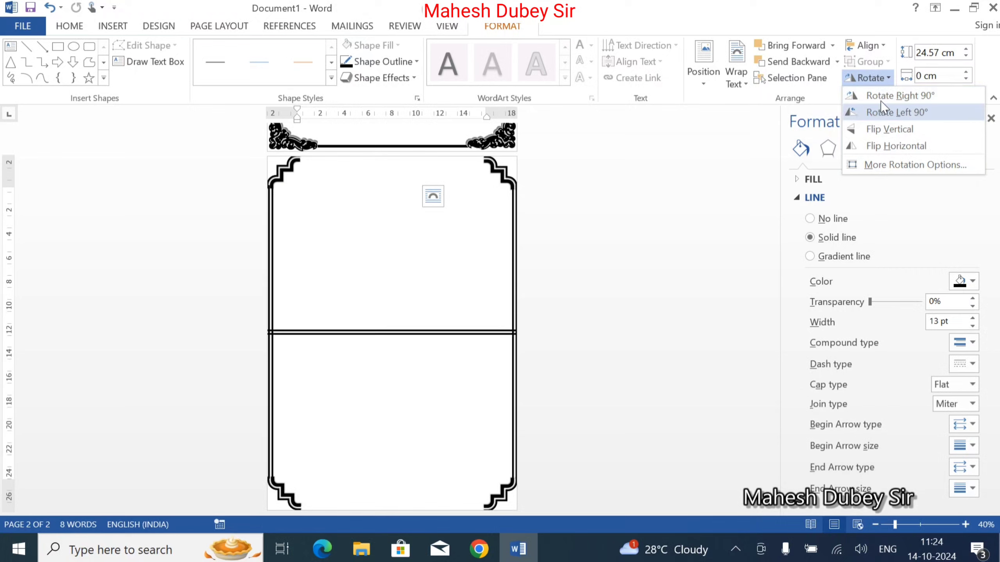
pyautogui.click(880, 104)
# Fit the horizontal double line between the two upper corner symbols, about 15.76 cm long, and send it backward.
pyautogui.moveTo(446, 332); pyautogui.dragTo(420, 189)
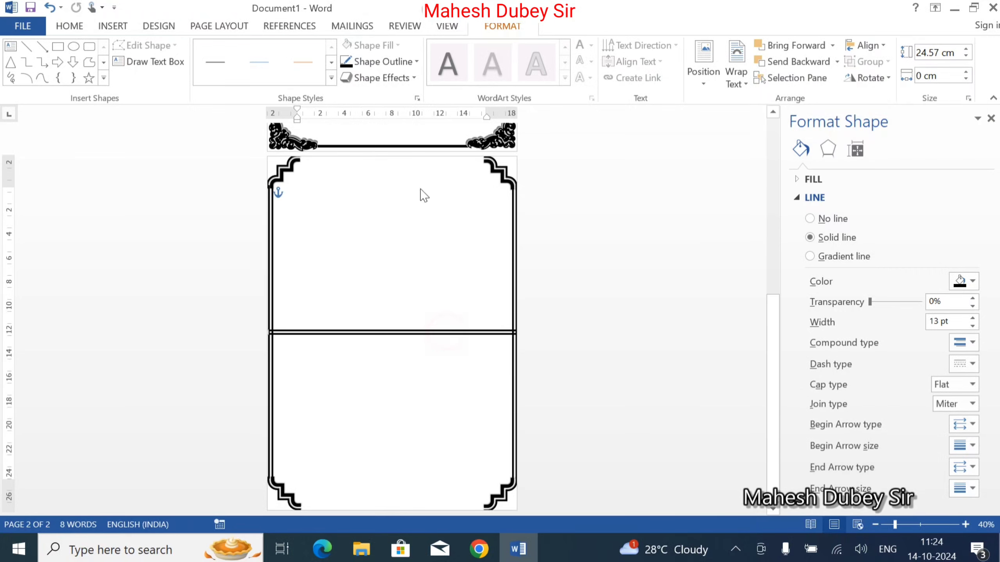
pyautogui.moveTo(400, 335); pyautogui.dragTo(374, 196)
pyautogui.moveTo(345, 242); pyautogui.dragTo(353, 160)
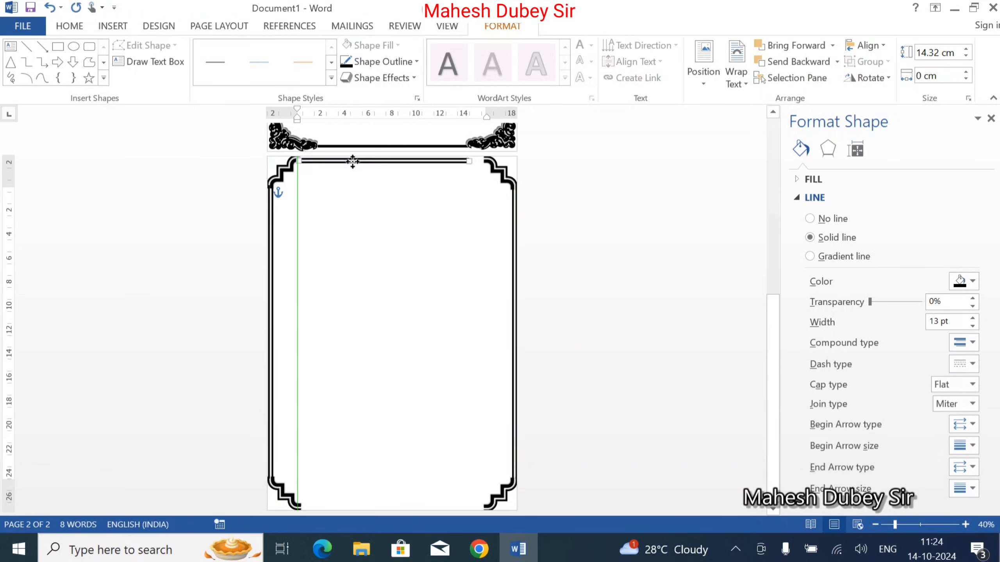
pyautogui.moveTo(468, 161); pyautogui.dragTo(486, 159)
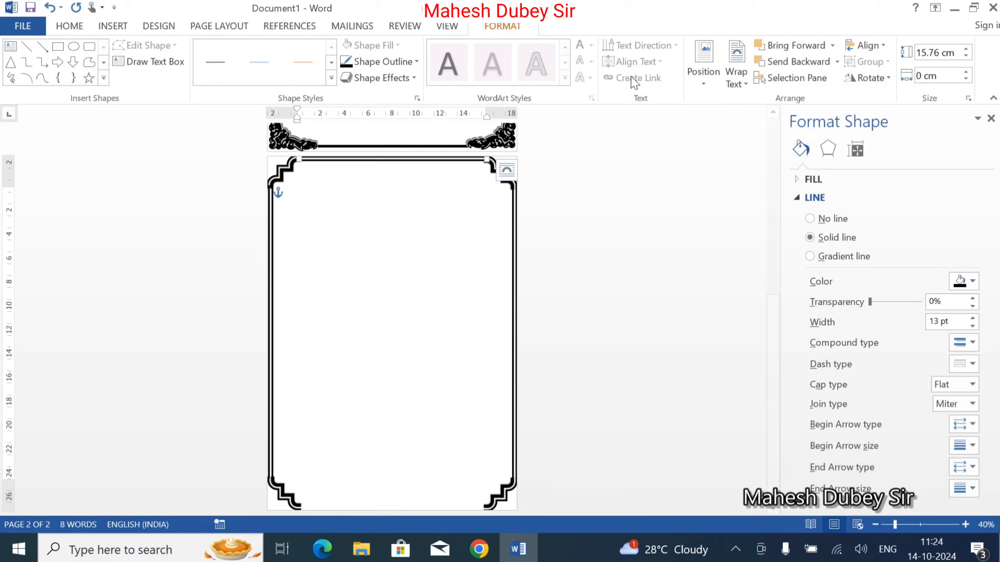
pyautogui.click(812, 60)
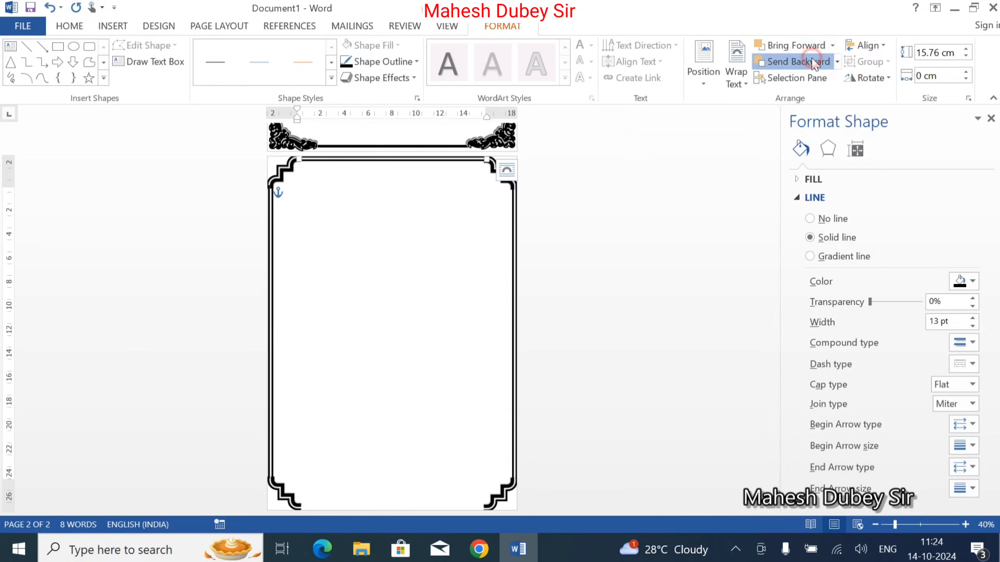
# Place a duplicate of the top double line between the two lower corner symbols and send it backward.
pyautogui.moveTo(415, 159); pyautogui.dragTo(380, 507)
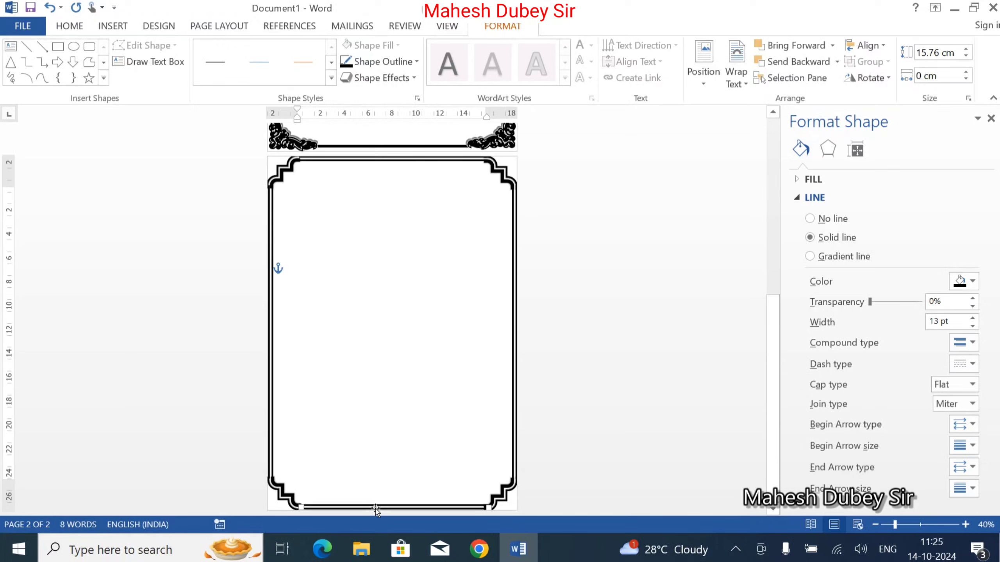
pyautogui.click(797, 63)
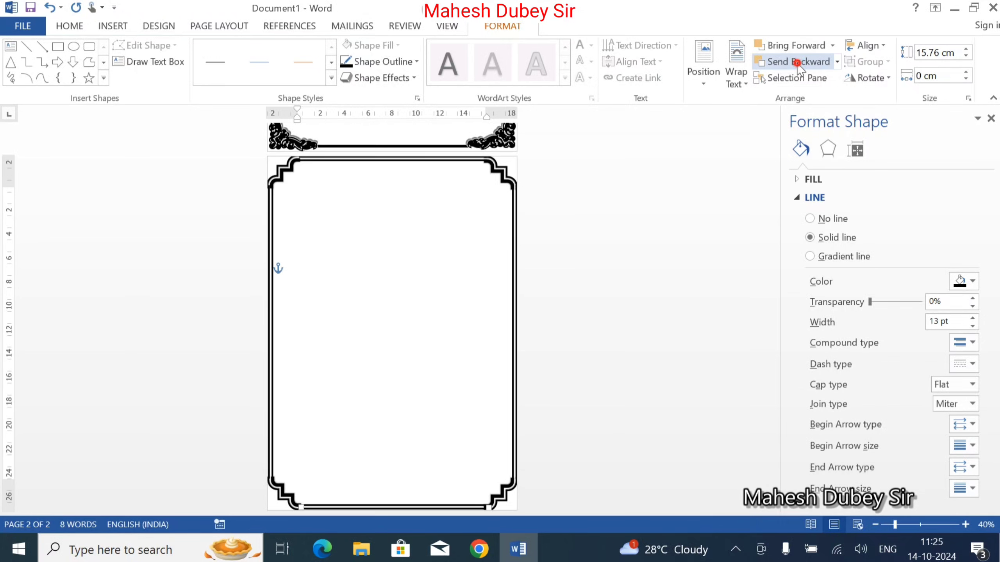
pyautogui.click(376, 254)
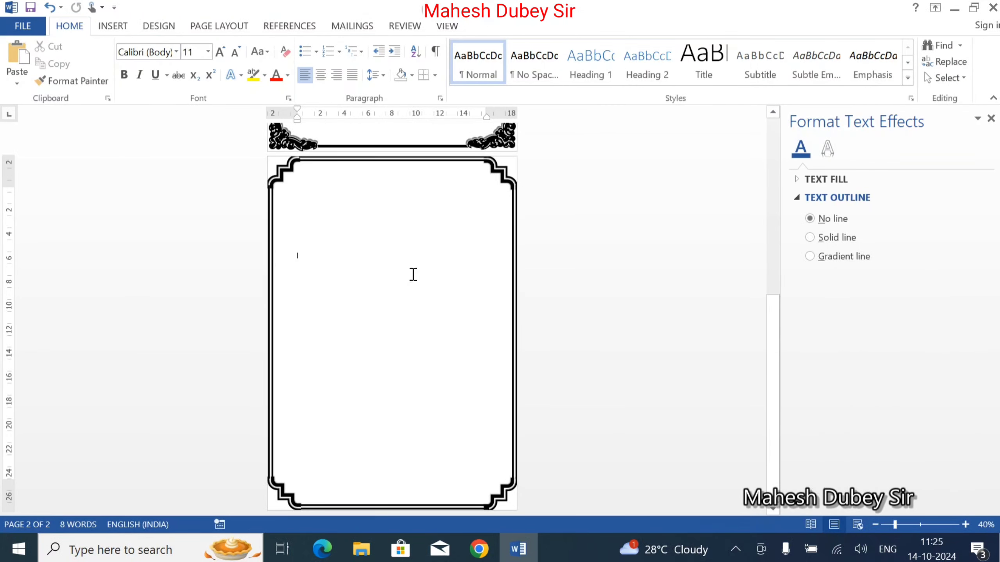
# Close the Format Text Effects pane.
pyautogui.scroll(3, 403, 281)
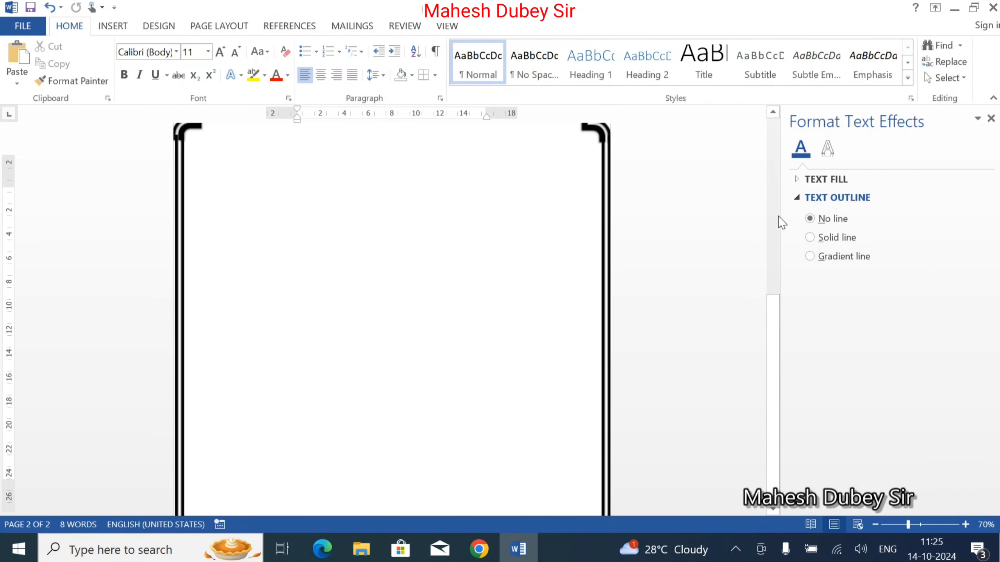
pyautogui.click(991, 118)
pyautogui.scroll(3, 595, 281)
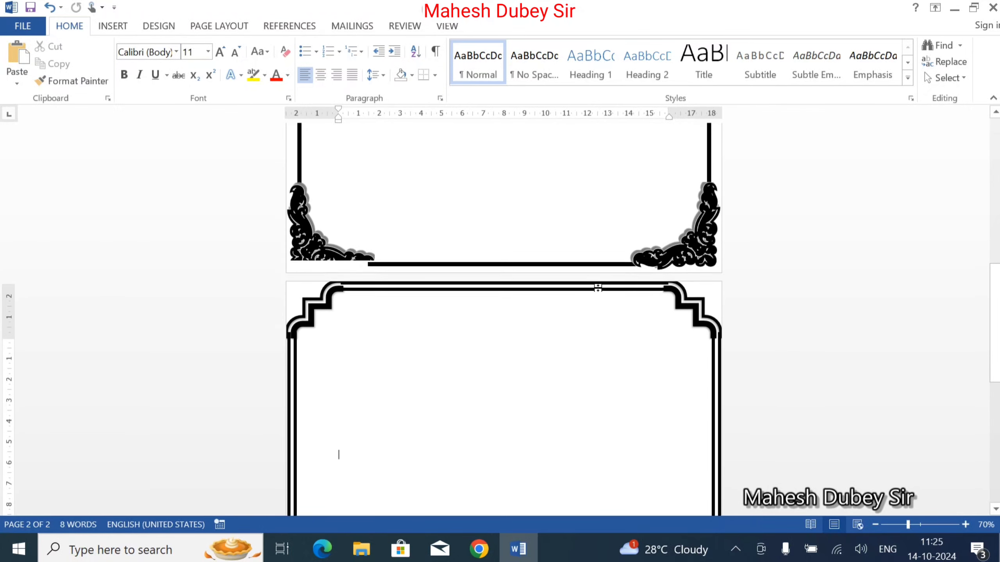
# Try deleting the double line along the second page's top edge, and undo the deletion.
pyautogui.click(713, 380)
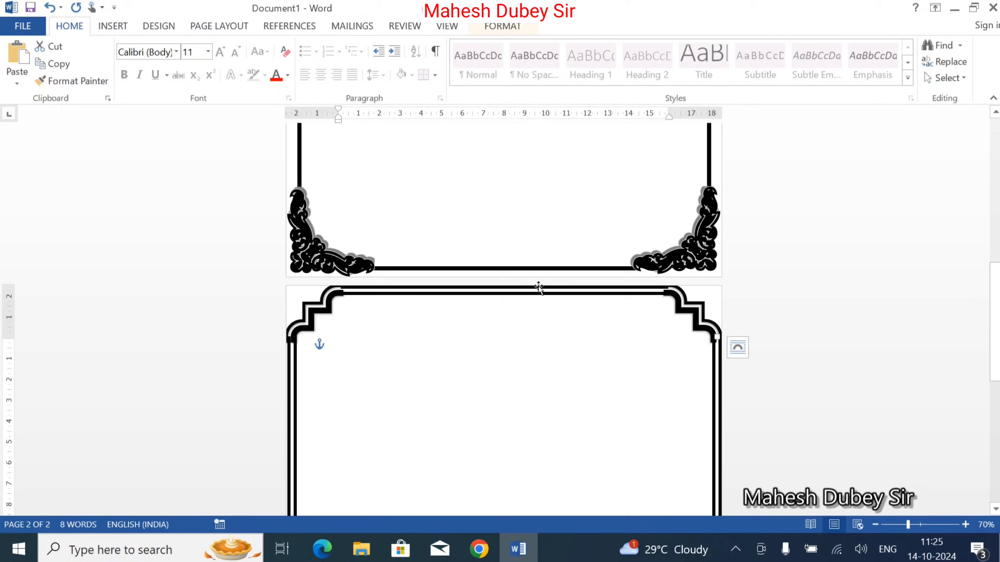
pyautogui.click(549, 295)
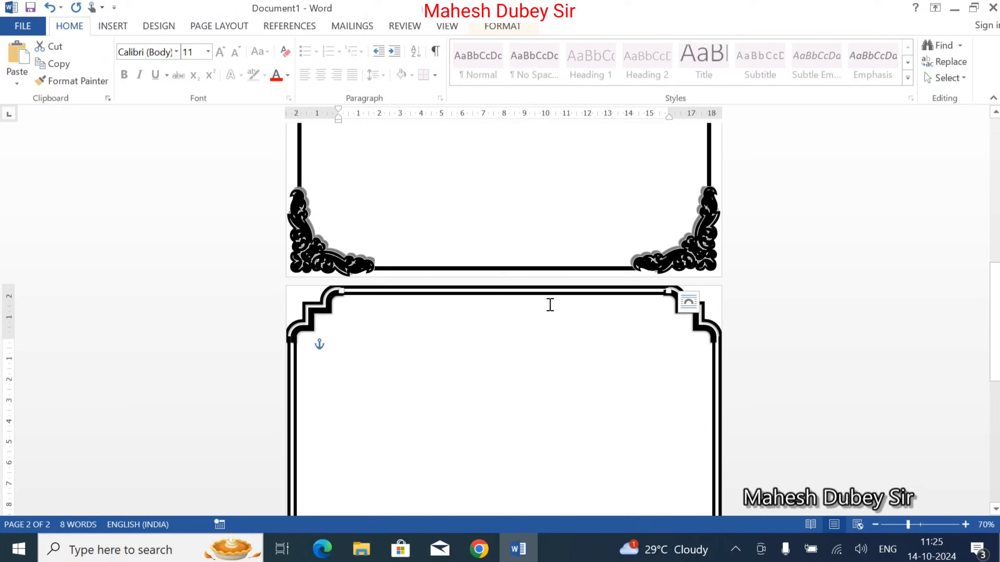
pyautogui.press('Delete')
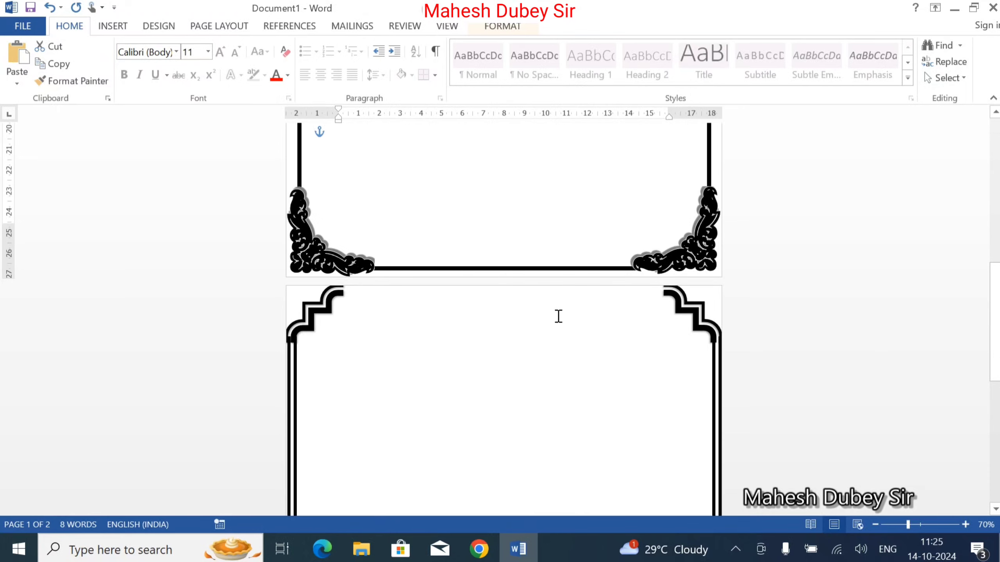
pyautogui.hotkey('ctrl', 'z')
pyautogui.hotkey('ctrl', 'z')
pyautogui.hotkey('ctrl', 'z')
pyautogui.scroll(-3, 558, 317)
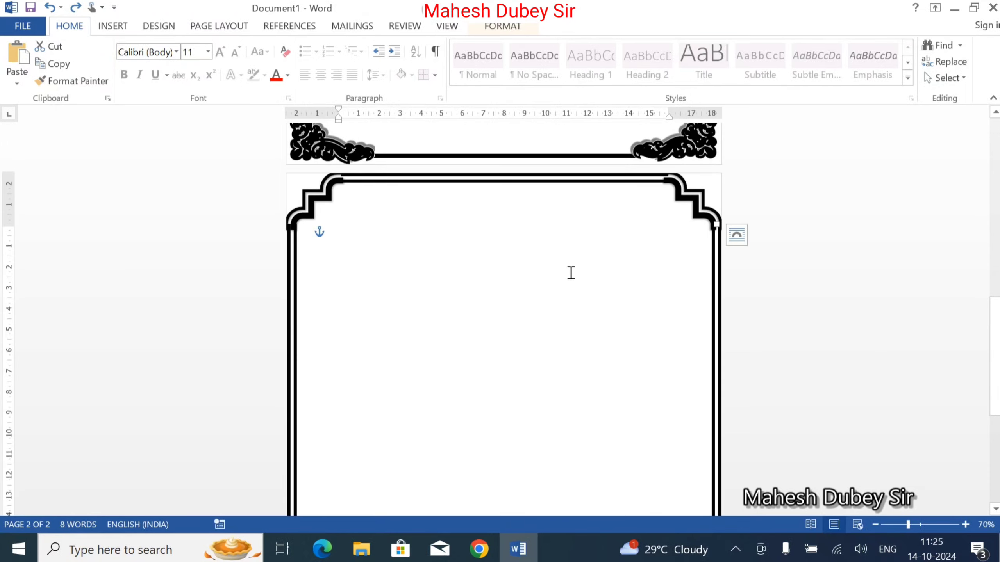
pyautogui.hotkey('ctrl', 'y')
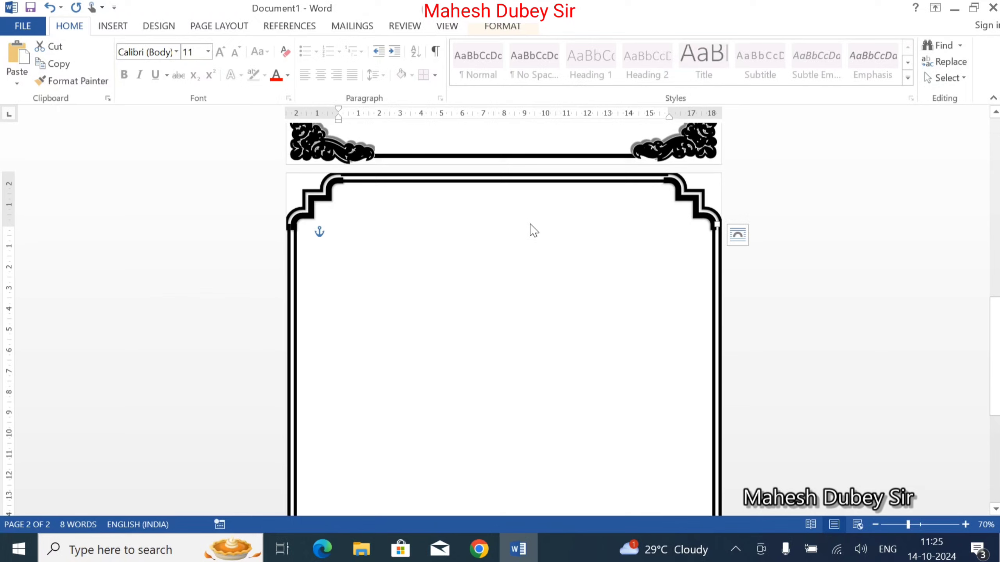
# Nudge the second page's top double line into line with the upper corner symbols and deselect it.
pyautogui.click(531, 181)
pyautogui.moveTo(531, 180)
pyautogui.mouseDown()
pyautogui.moveTo(529, 198)
pyautogui.moveTo(525, 182)
pyautogui.mouseUp()
pyautogui.click(477, 251)
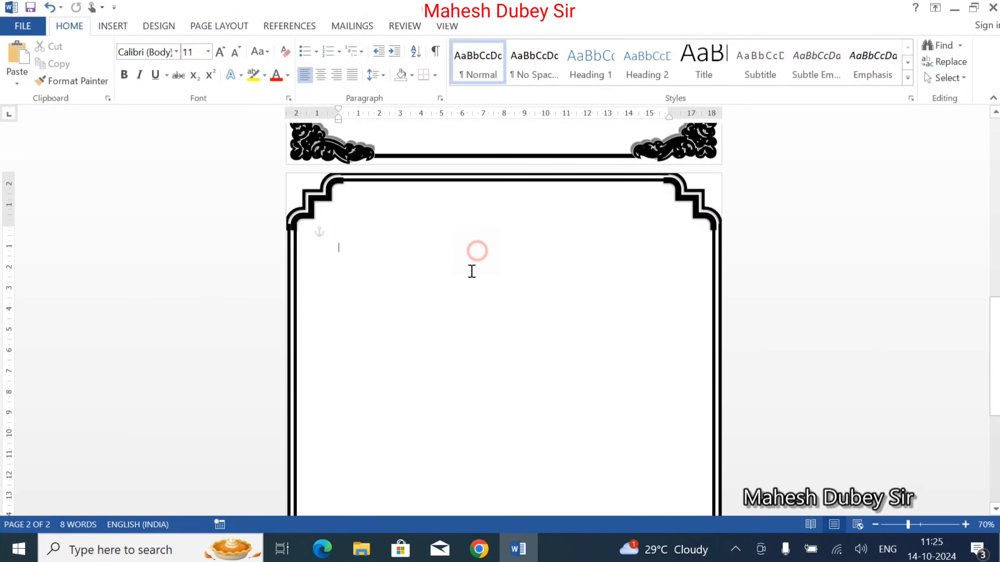
# Delete the top double line once more, restore it by undoing the deletion, and deselect it.
pyautogui.click(414, 180)
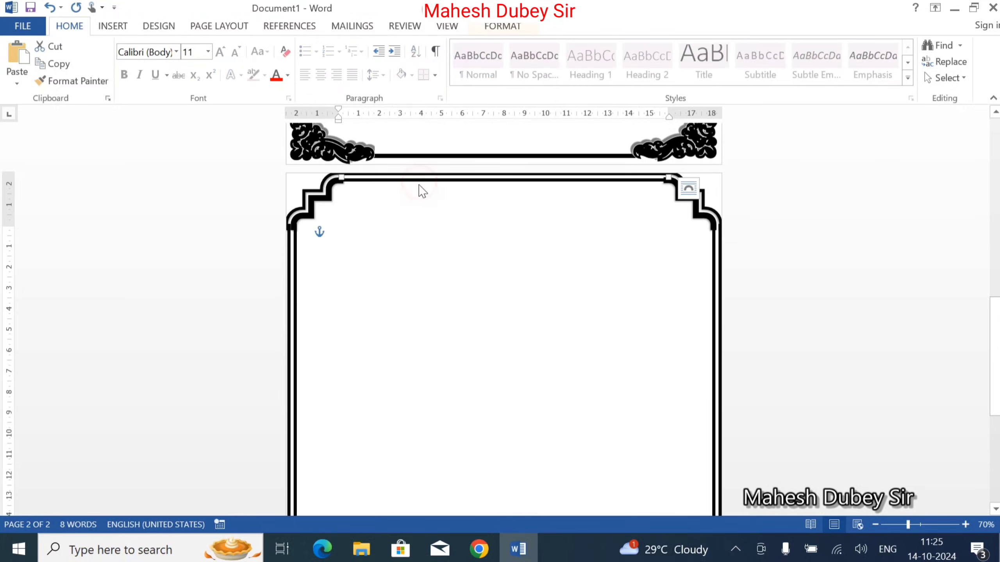
pyautogui.press('Delete')
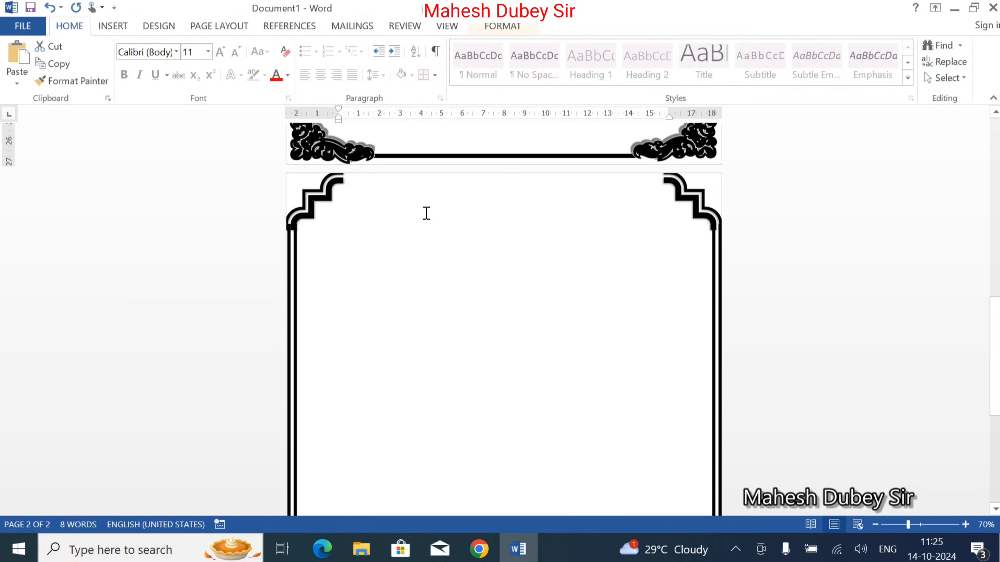
pyautogui.click(478, 243)
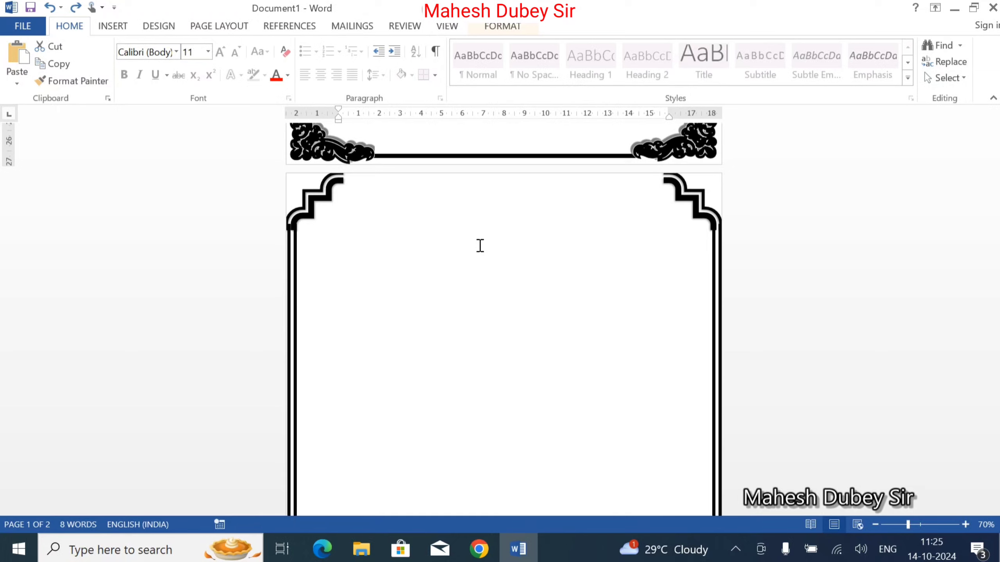
pyautogui.click(460, 260)
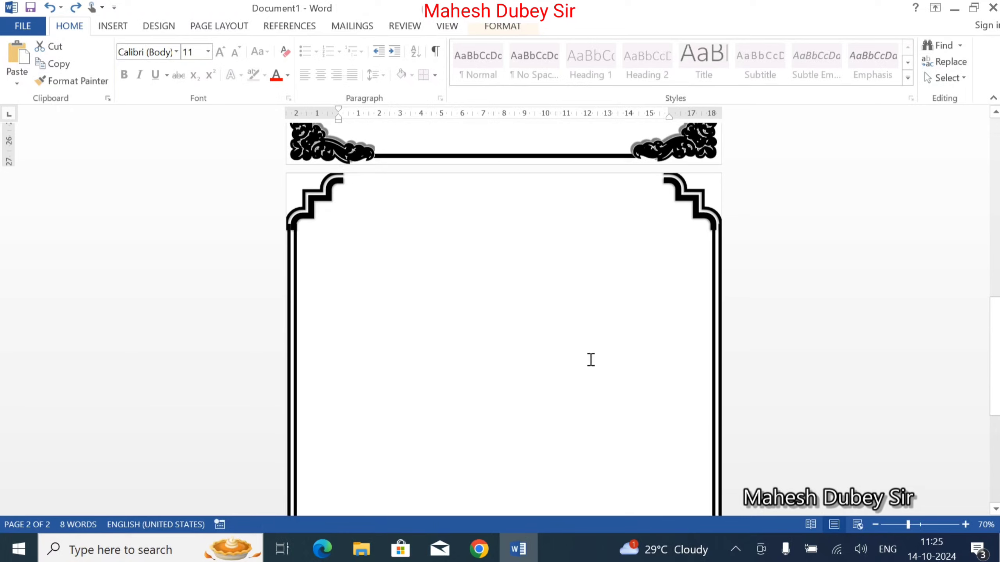
pyautogui.hotkey('ctrl', 'z')
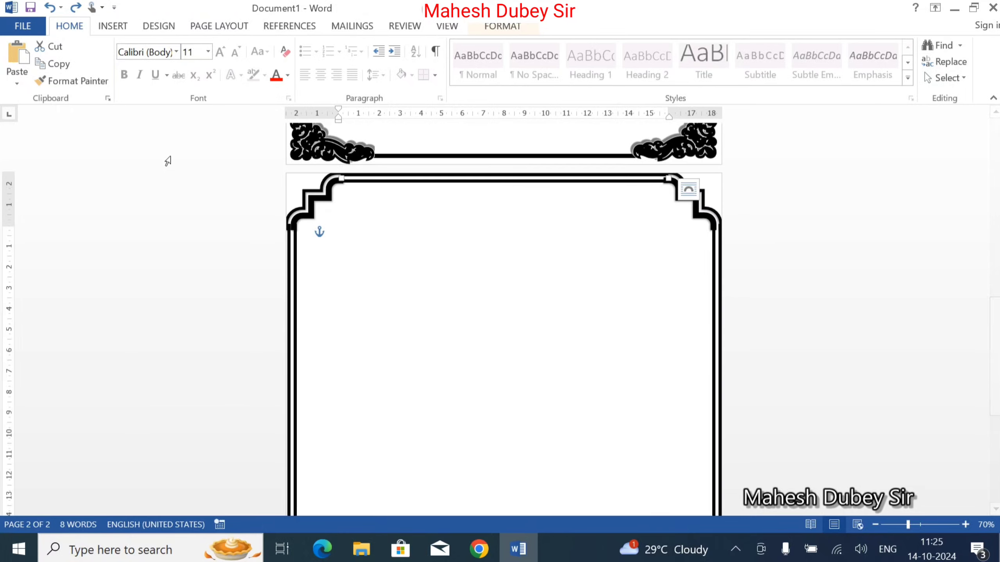
pyautogui.click(913, 444)
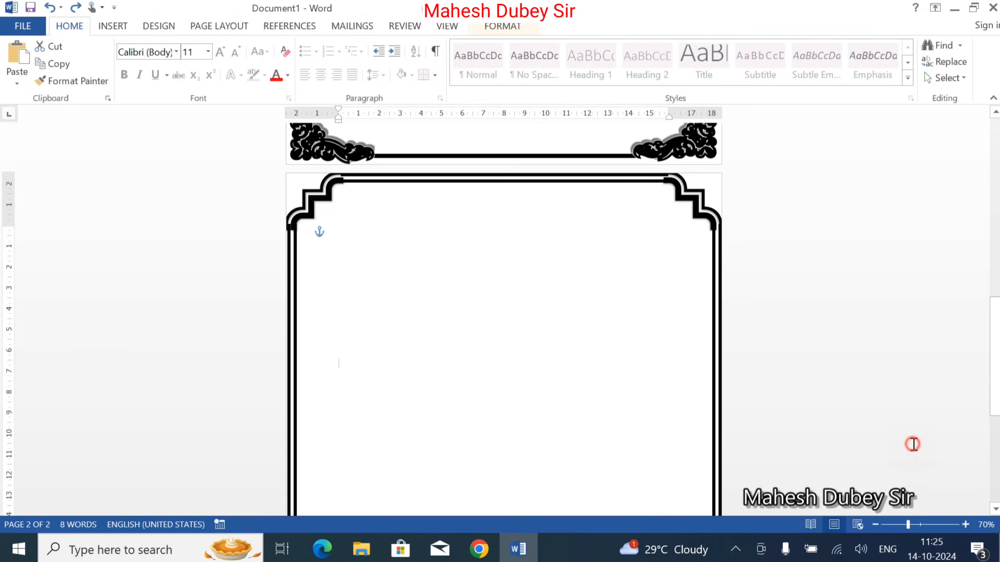
# Examine the finished borders on both pages, first as whole pages and then from top to bottom at 70% zoom.
pyautogui.click(874, 525)
pyautogui.click(874, 524)
pyautogui.click(874, 525)
pyautogui.click(874, 524)
pyautogui.click(873, 524)
pyautogui.click(874, 524)
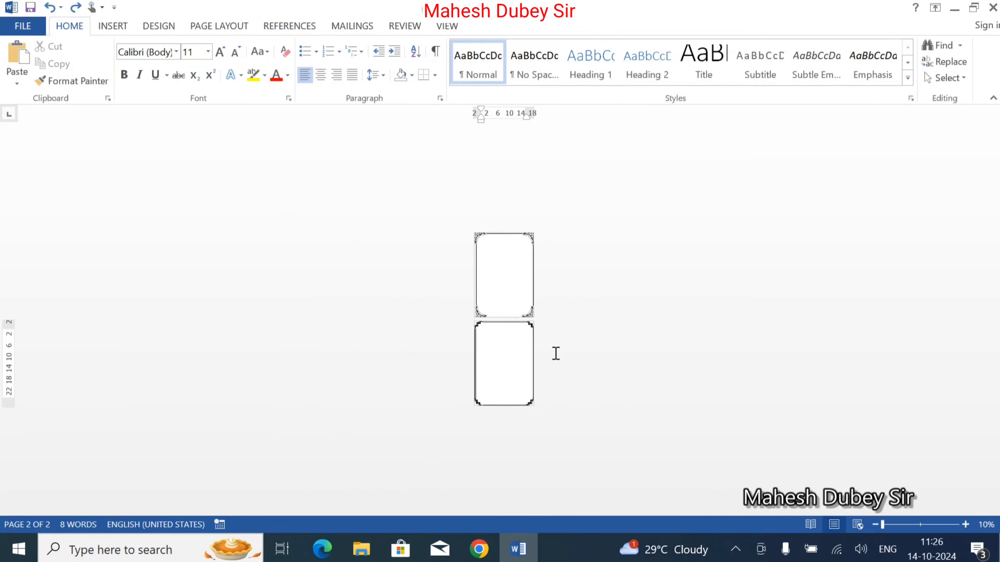
pyautogui.click(965, 525)
pyautogui.click(966, 525)
pyautogui.click(965, 524)
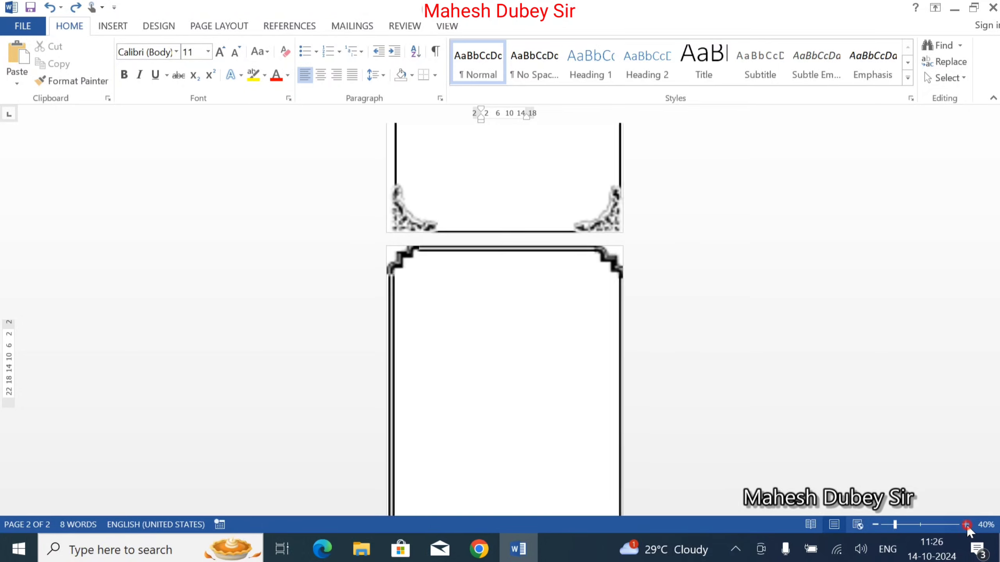
pyautogui.click(965, 524)
pyautogui.click(965, 525)
pyautogui.click(965, 524)
pyautogui.scroll(15, 492, 297)
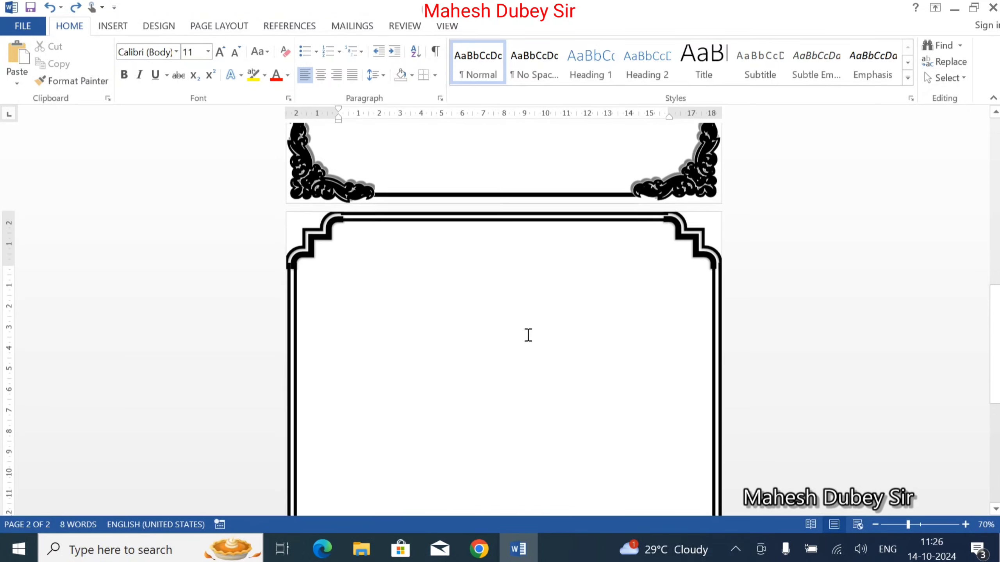
pyautogui.scroll(-15, 504, 315)
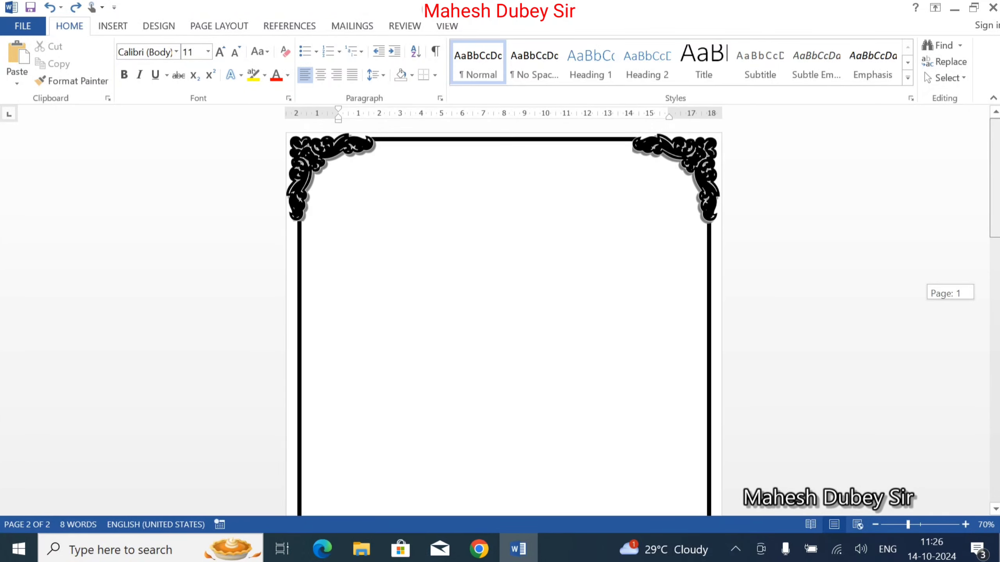
pyautogui.scroll(12, 850, 227)
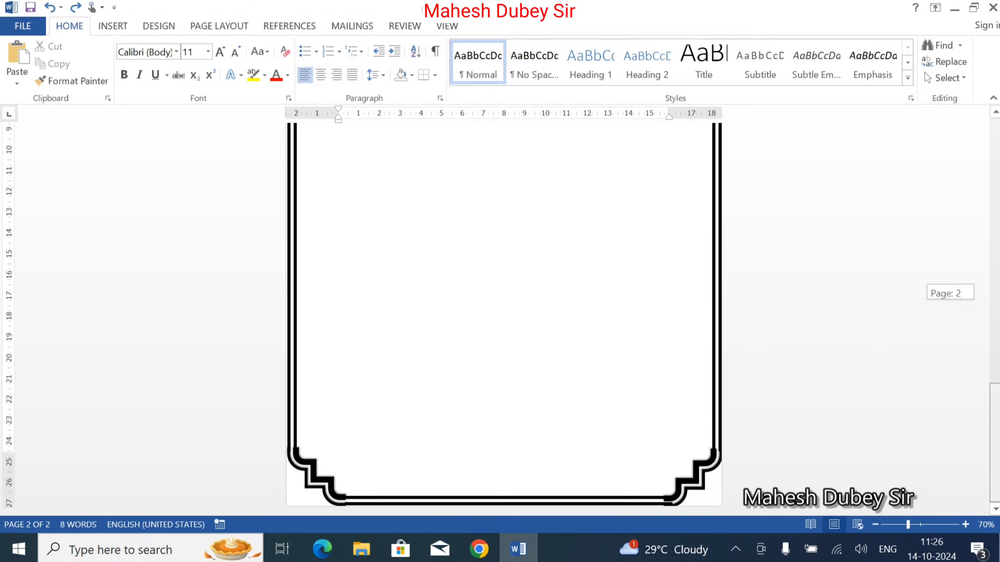
pyautogui.click(468, 303)
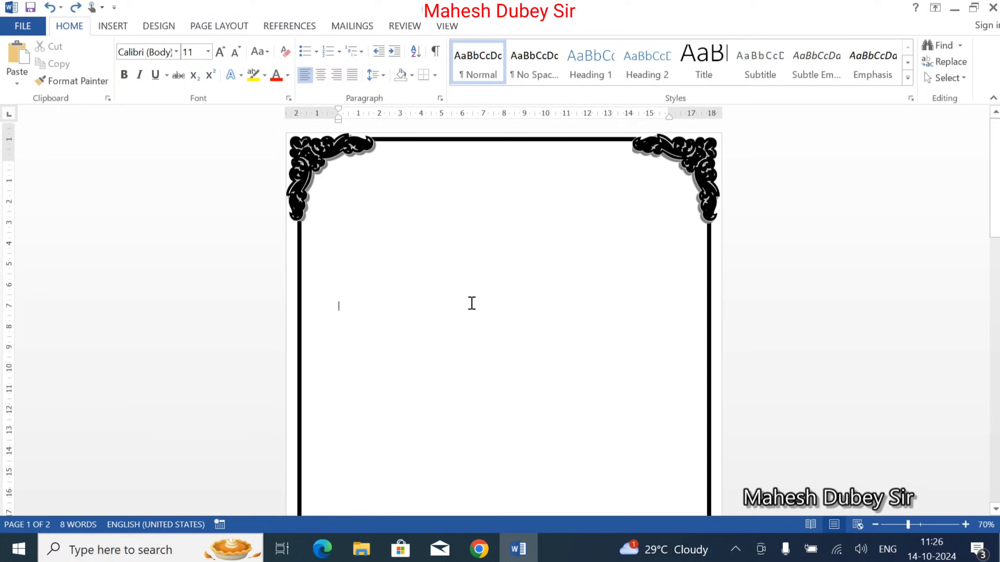
pyautogui.scroll(-8, 471, 303)
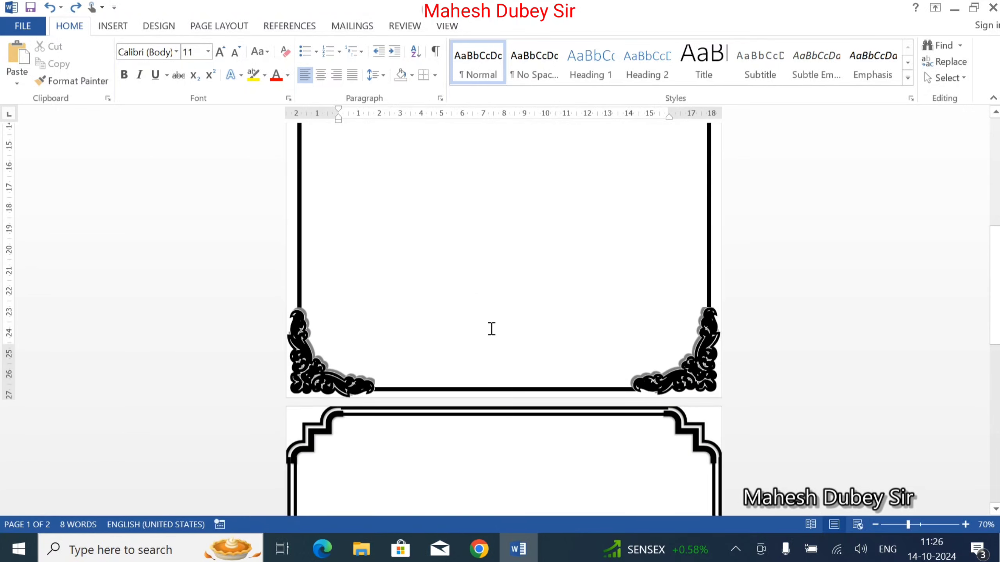